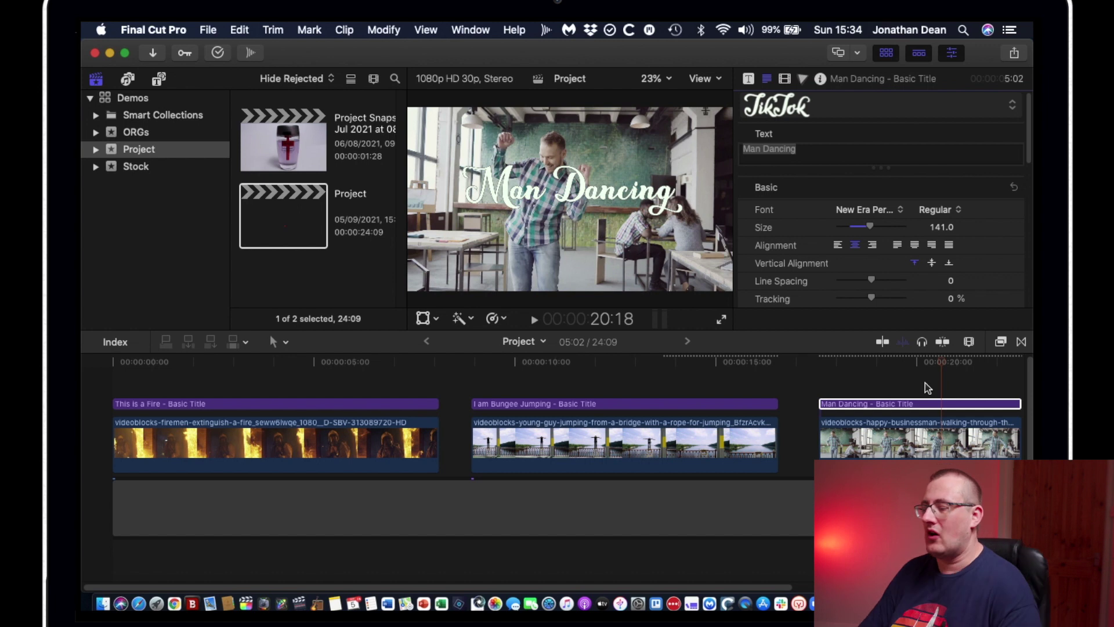
- Tint the Man Dancing clip green with a global Color Board correction
click(941, 450)
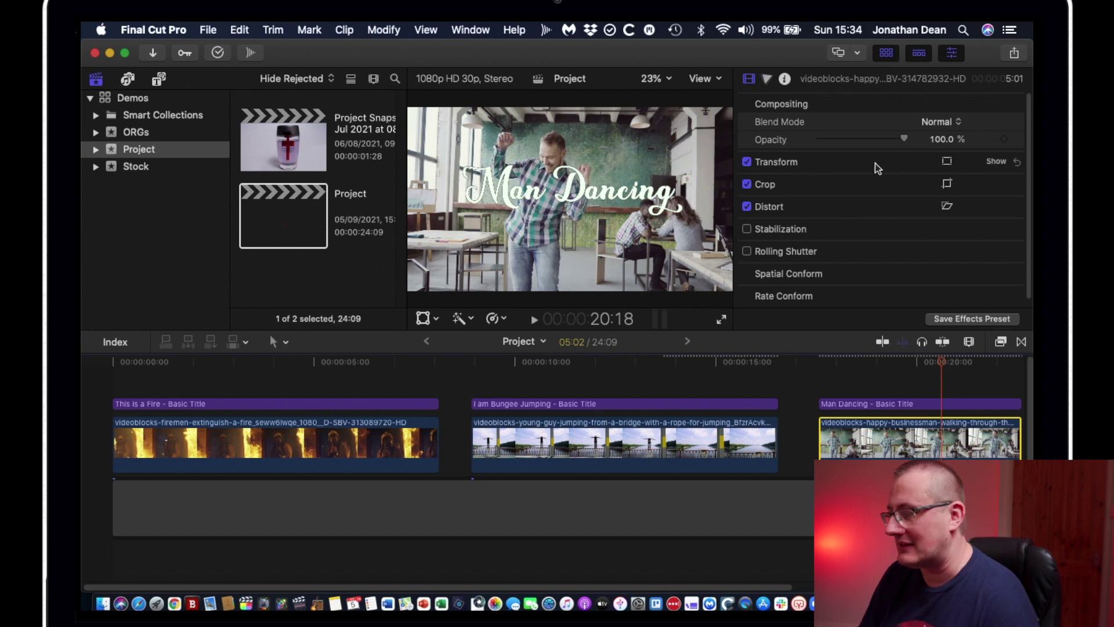
scroll(829, 168, down, 1)
click(766, 79)
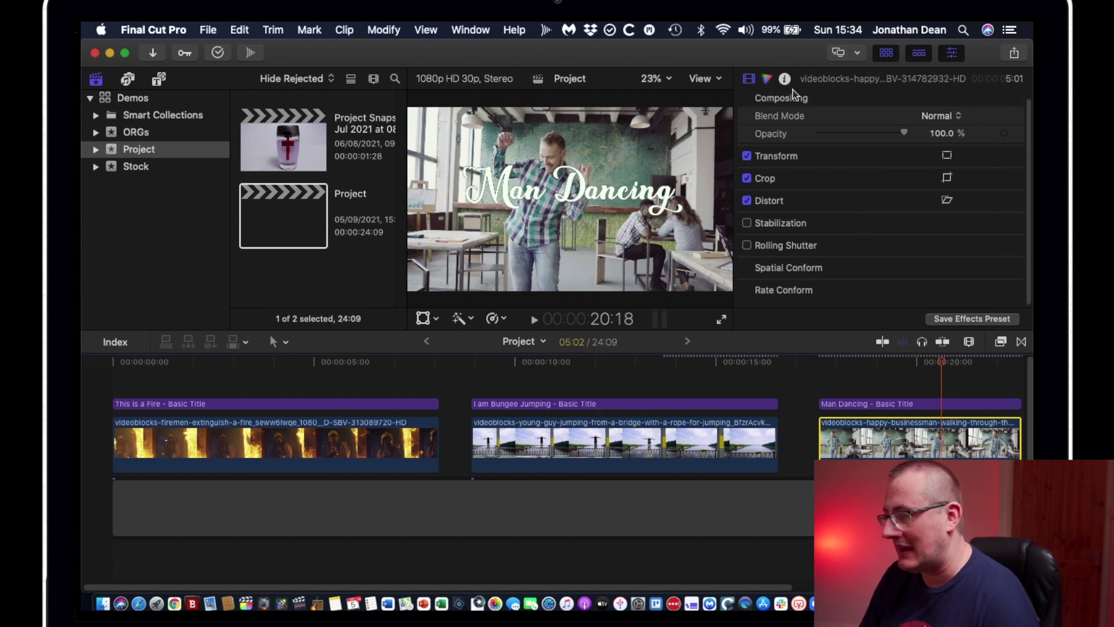
drag(830, 234, 820, 179)
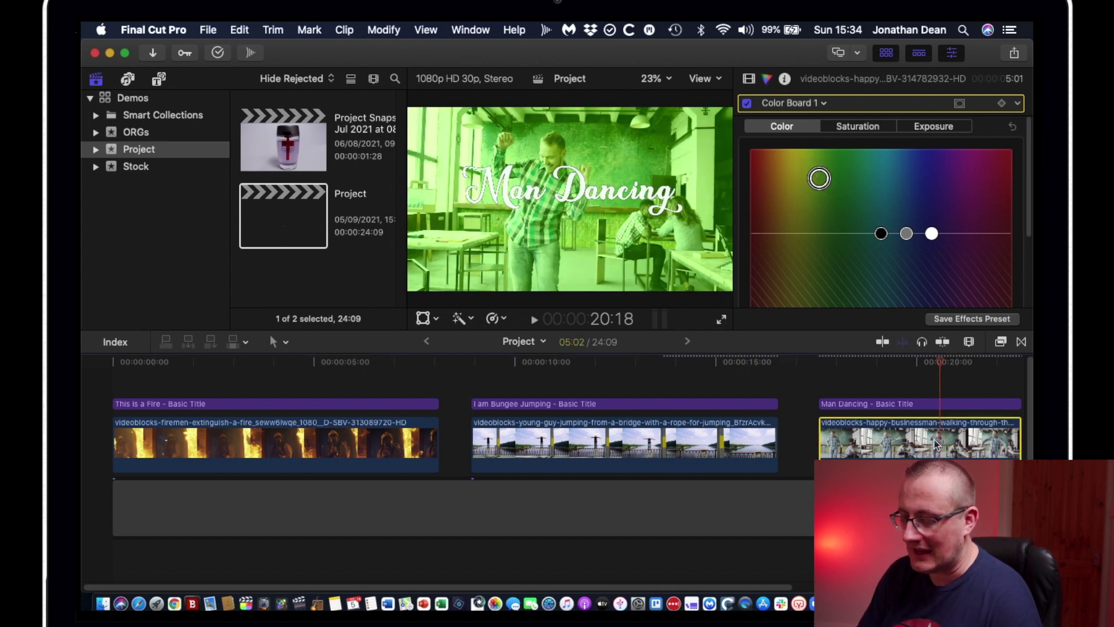
- Copy the green grade and paste it onto the bungee jumping clip
key(super+c)
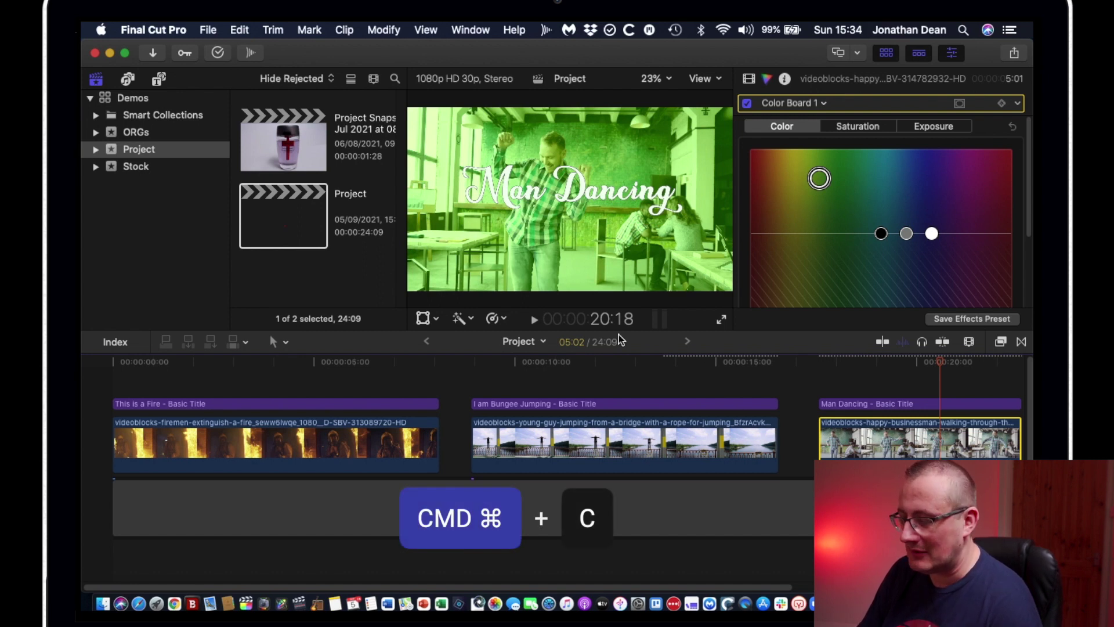
click(628, 363)
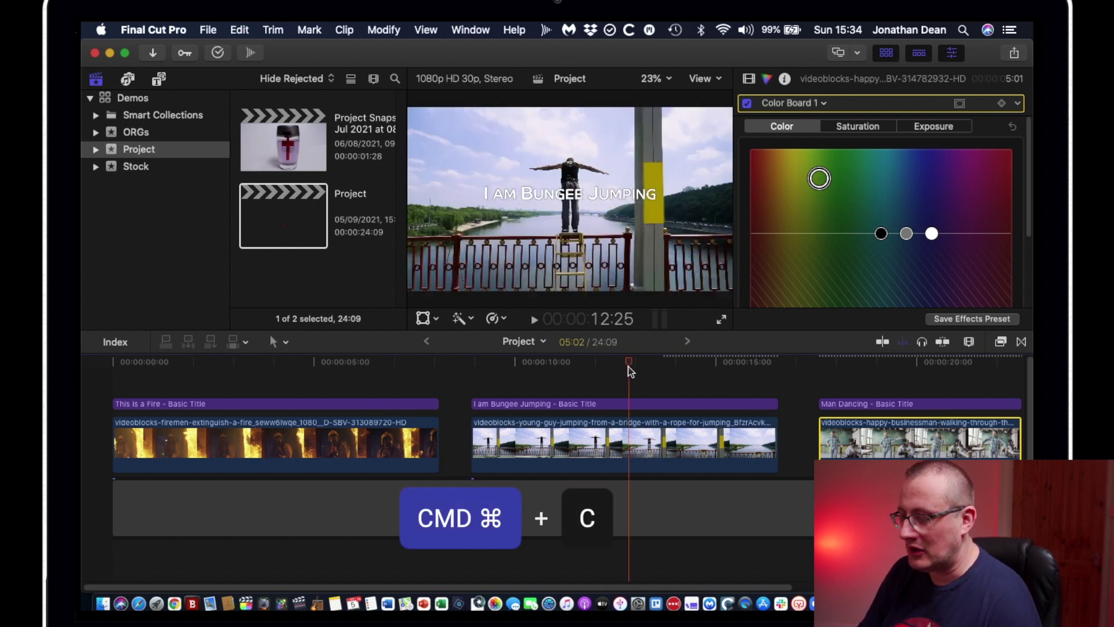
click(653, 451)
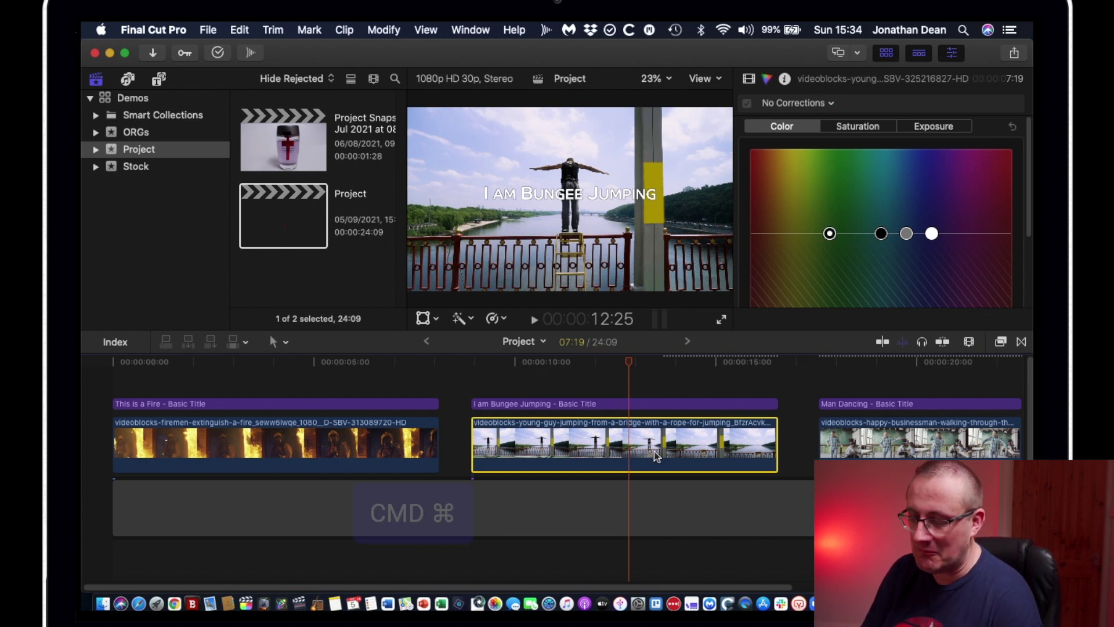
key(super+shift+v)
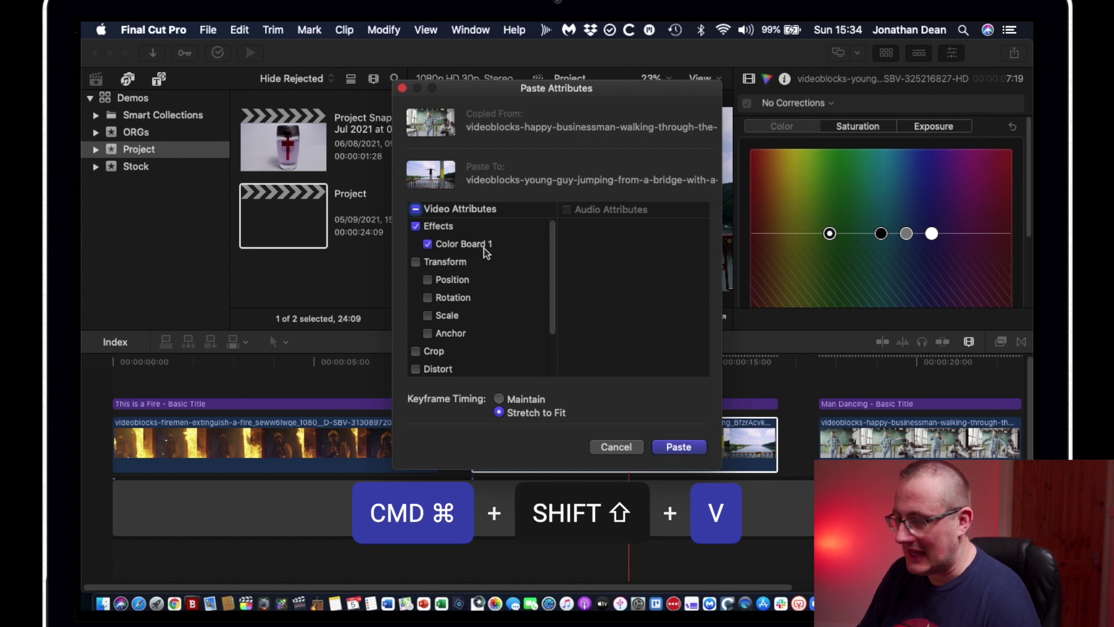
click(678, 447)
drag(829, 233, 819, 178)
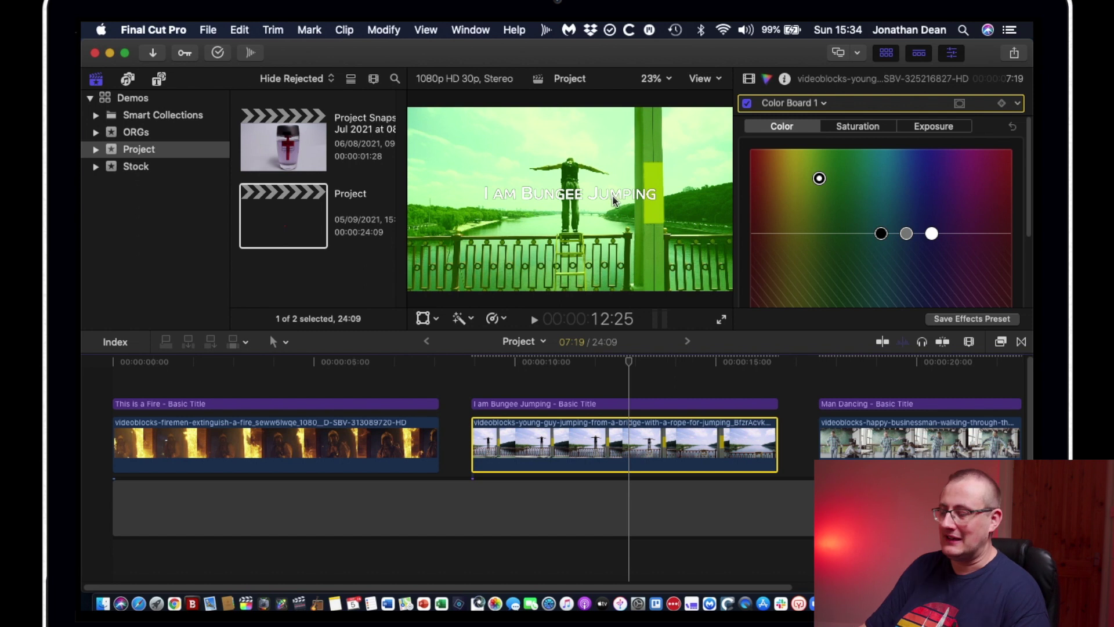
click(948, 362)
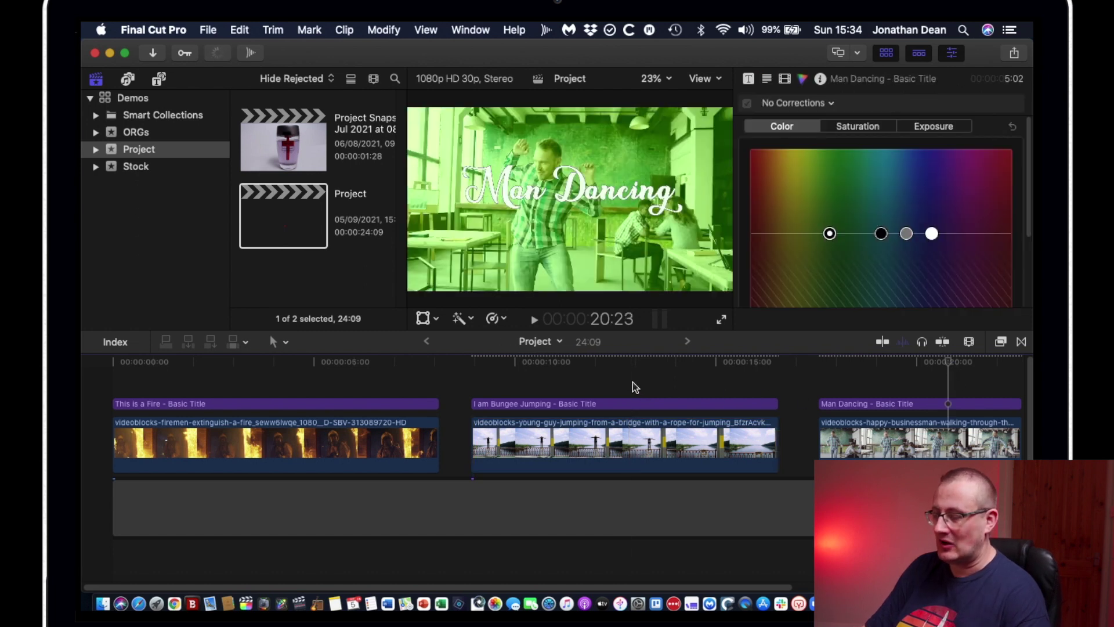
- Undo the green Color Board grading on the Man Dancing clip
click(629, 361)
click(979, 361)
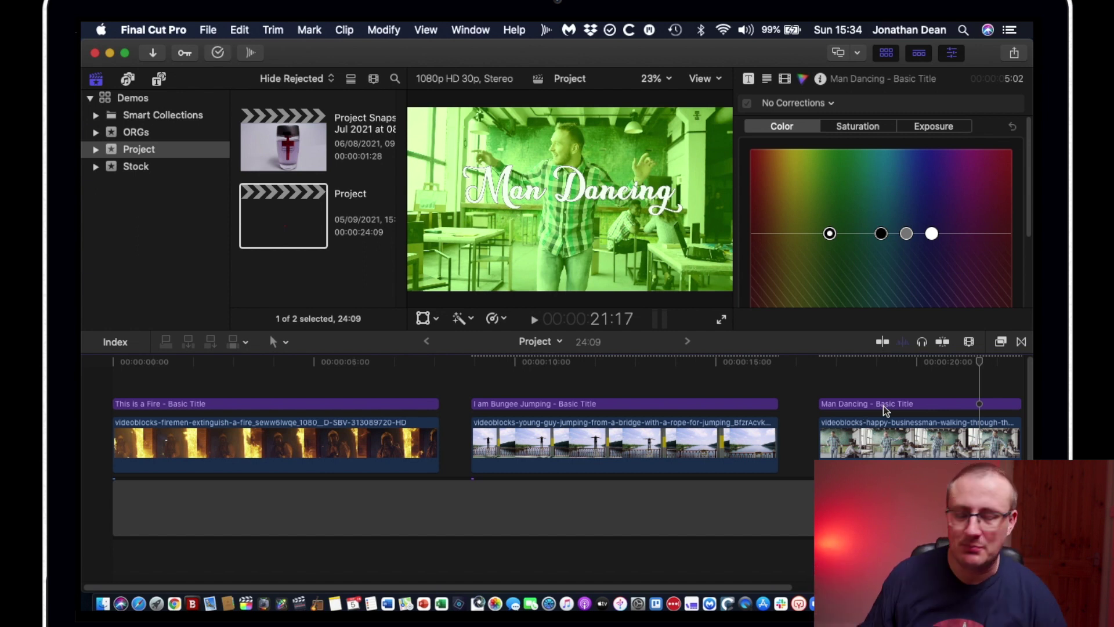
click(909, 406)
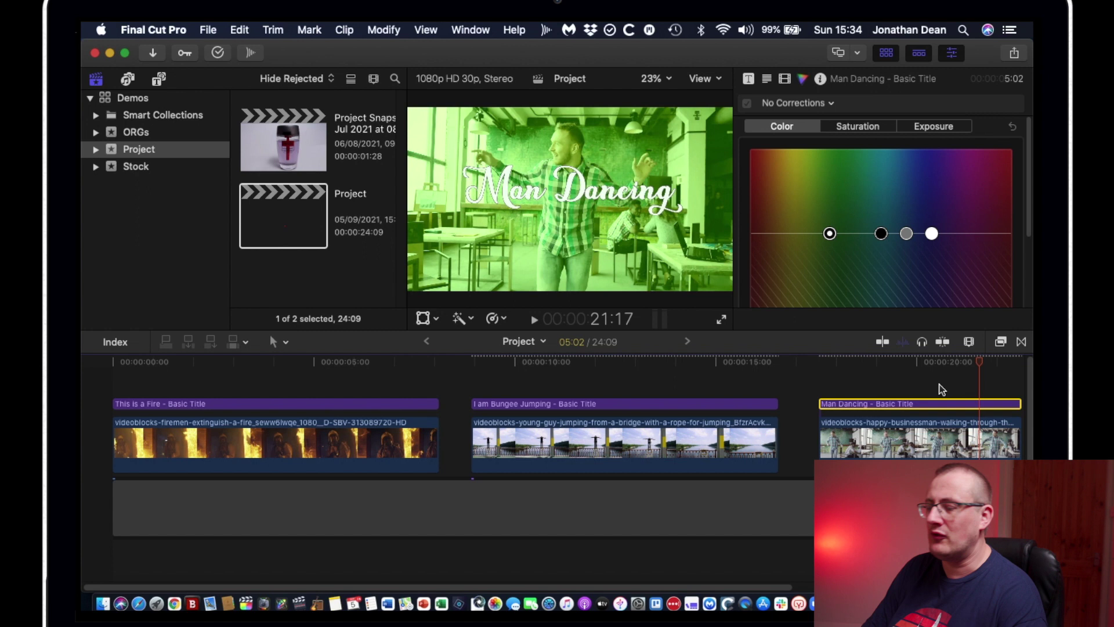
click(937, 450)
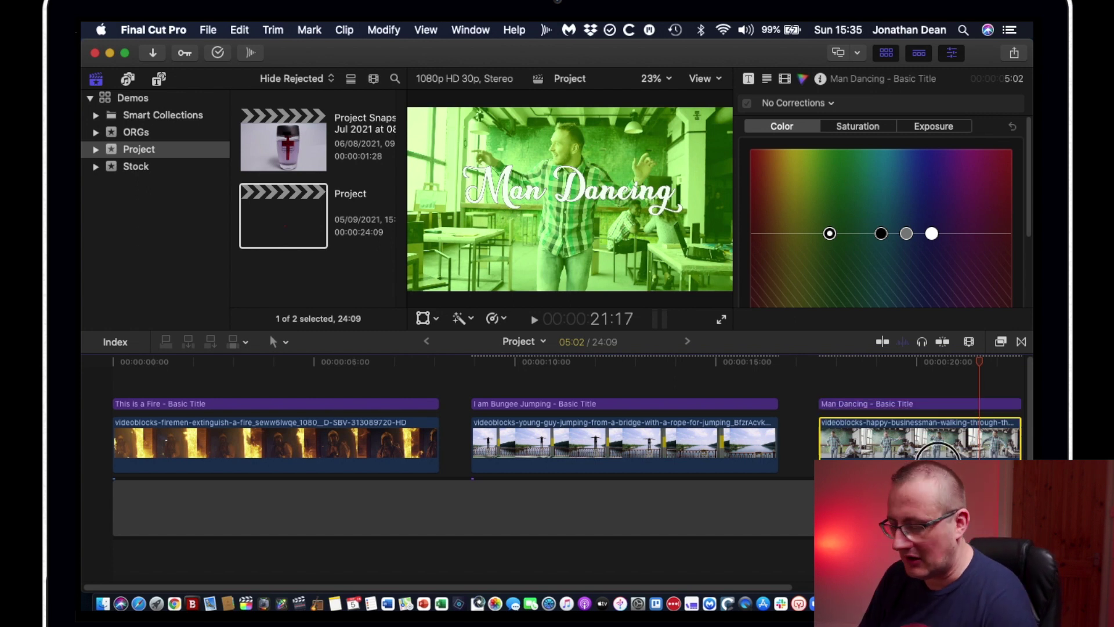
key(super+z)
key(super+z)
key(super+z)
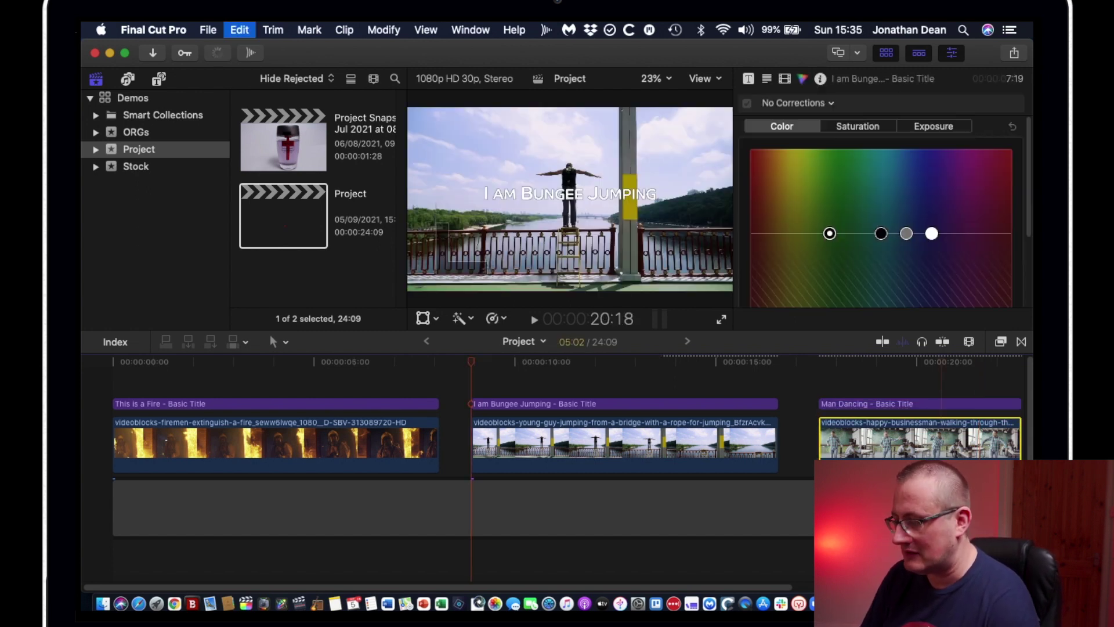
- Copy the Man Dancing title, open Paste Attributes on the bungee title, then cancel
click(913, 361)
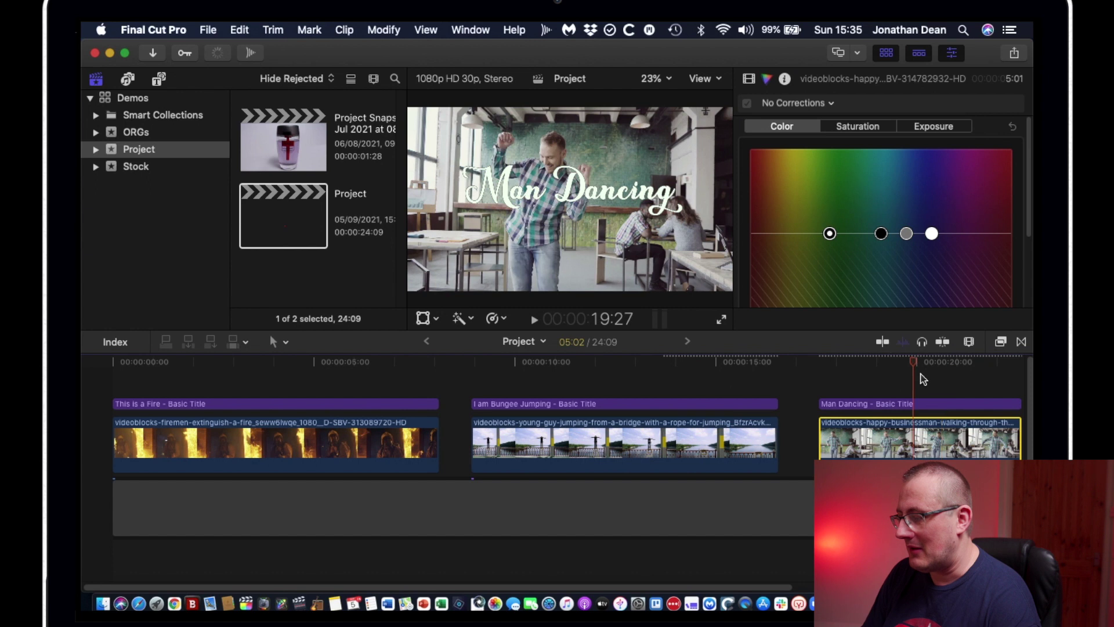
click(920, 406)
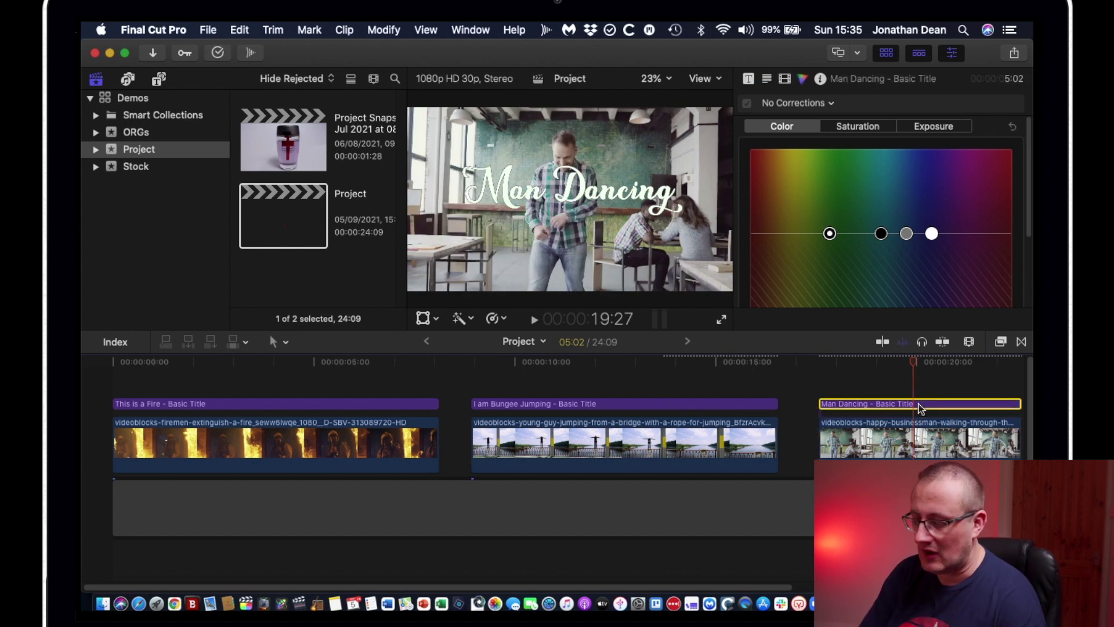
key(super+c)
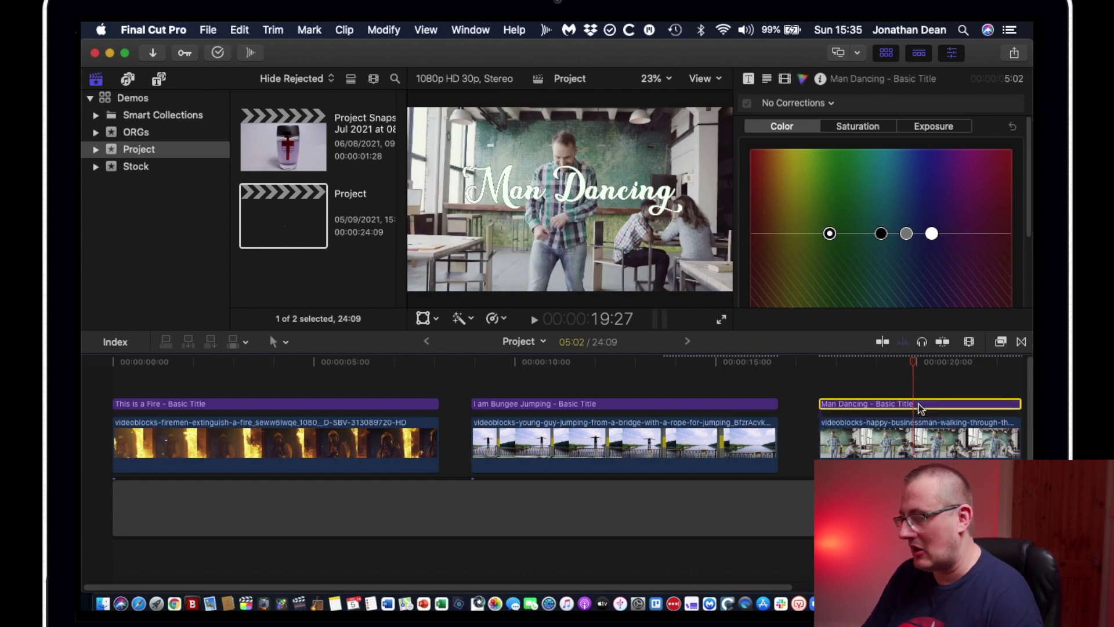
click(714, 405)
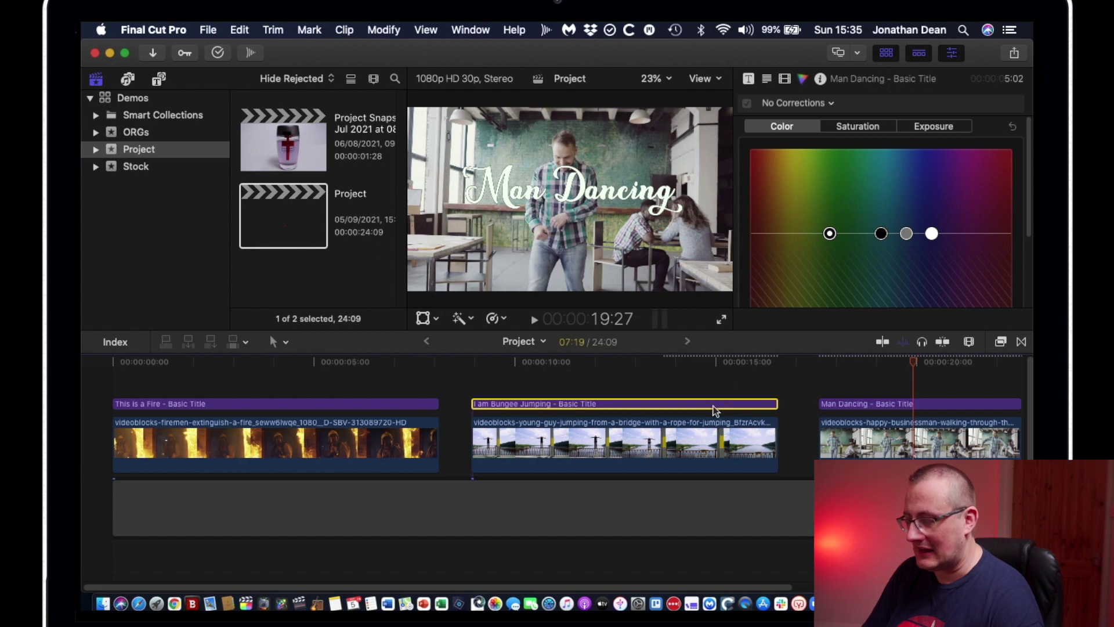
click(637, 362)
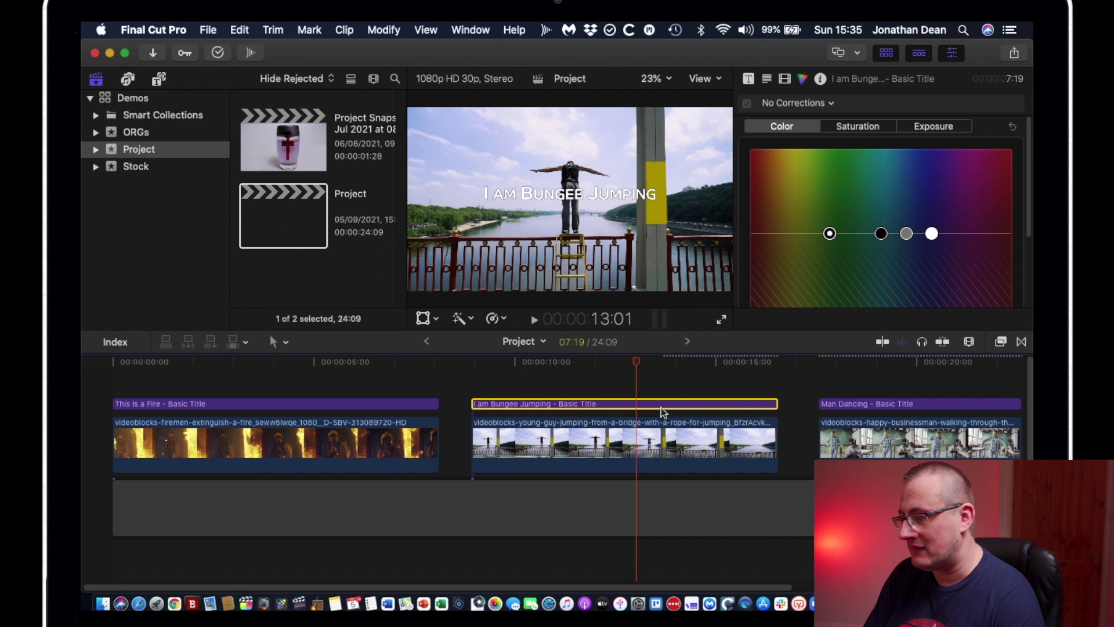
key(super+shift+v)
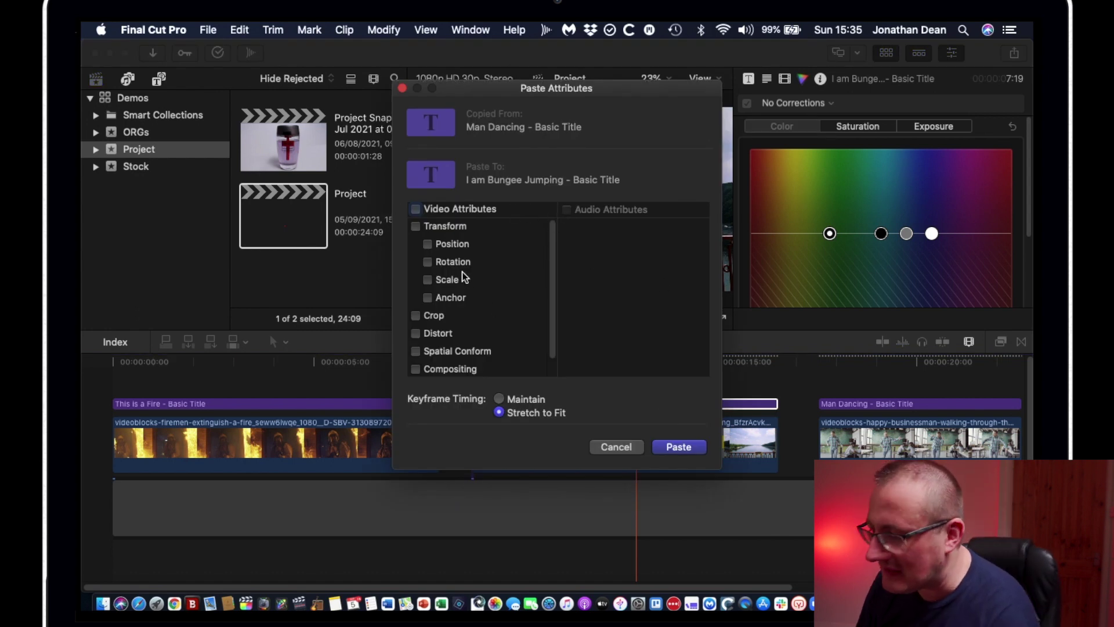
scroll(467, 272, down, 1)
scroll(467, 273, up, 1)
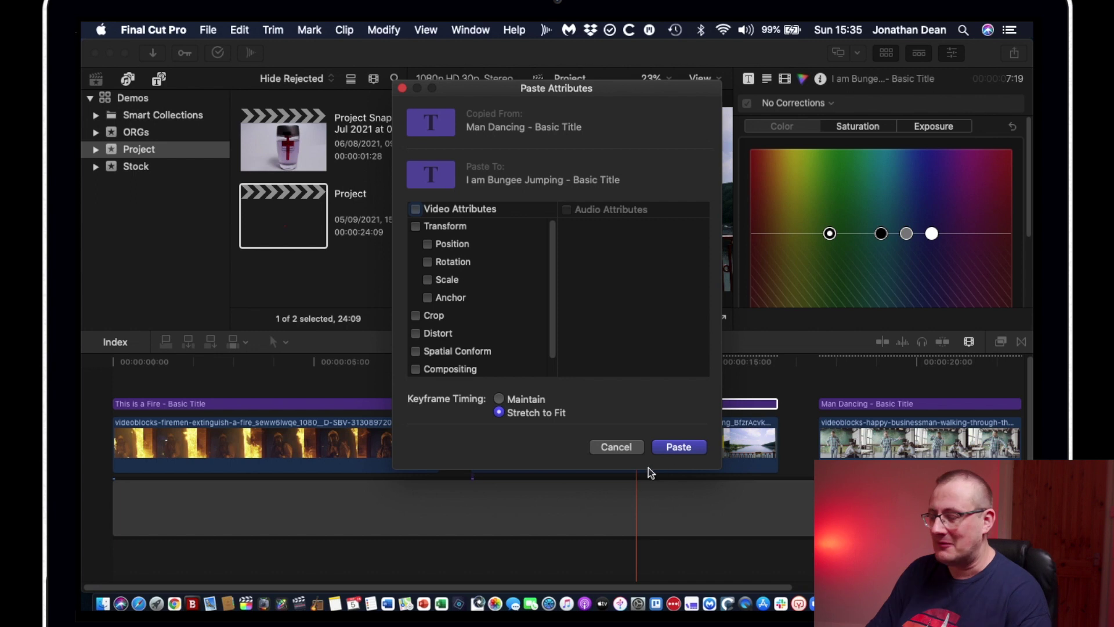
click(616, 446)
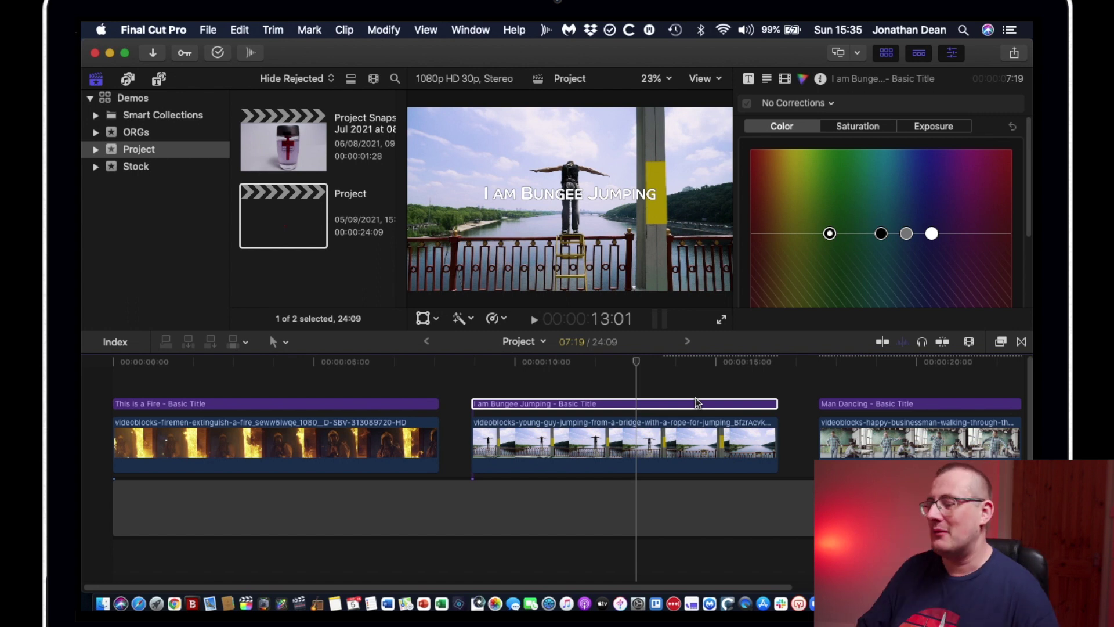
- Expand the Man Dancing title's text Outline settings and set the outline colour to bright red
click(906, 366)
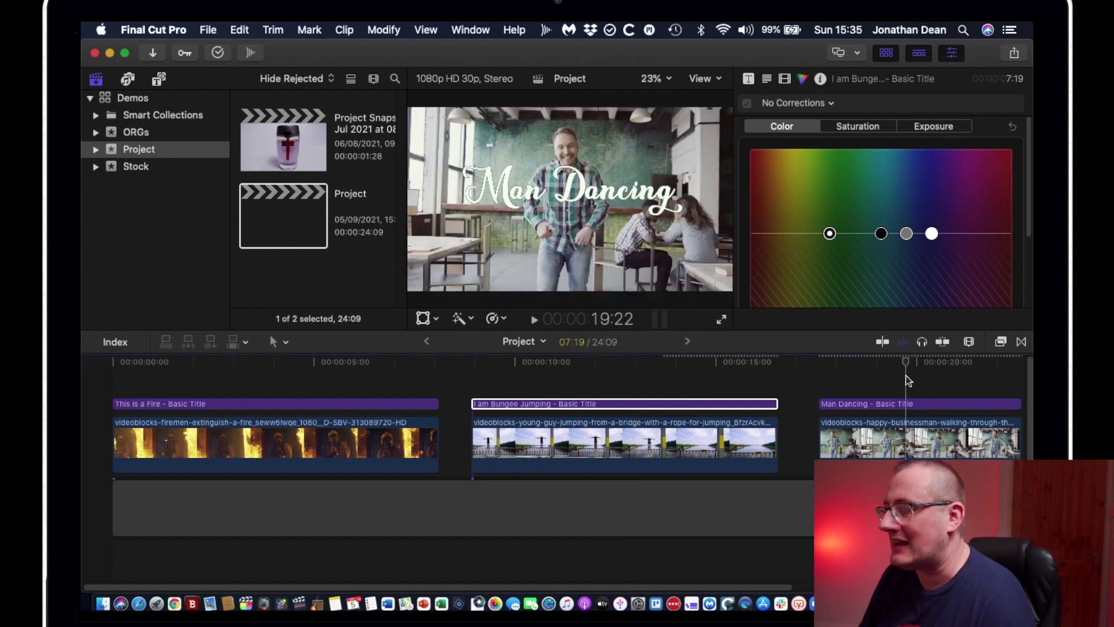
click(914, 404)
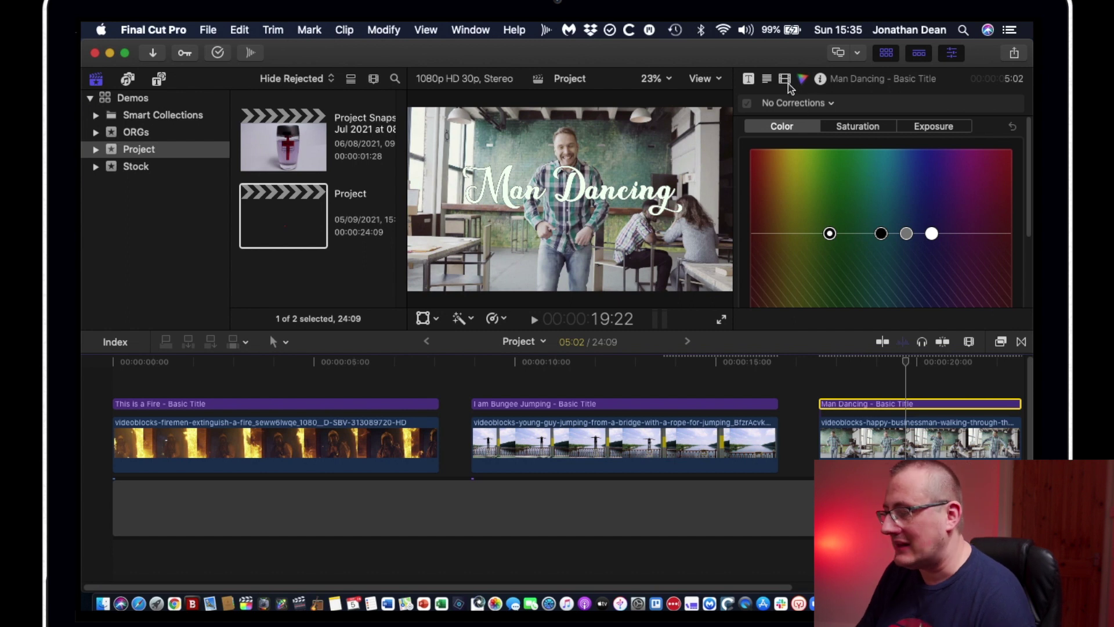
click(785, 81)
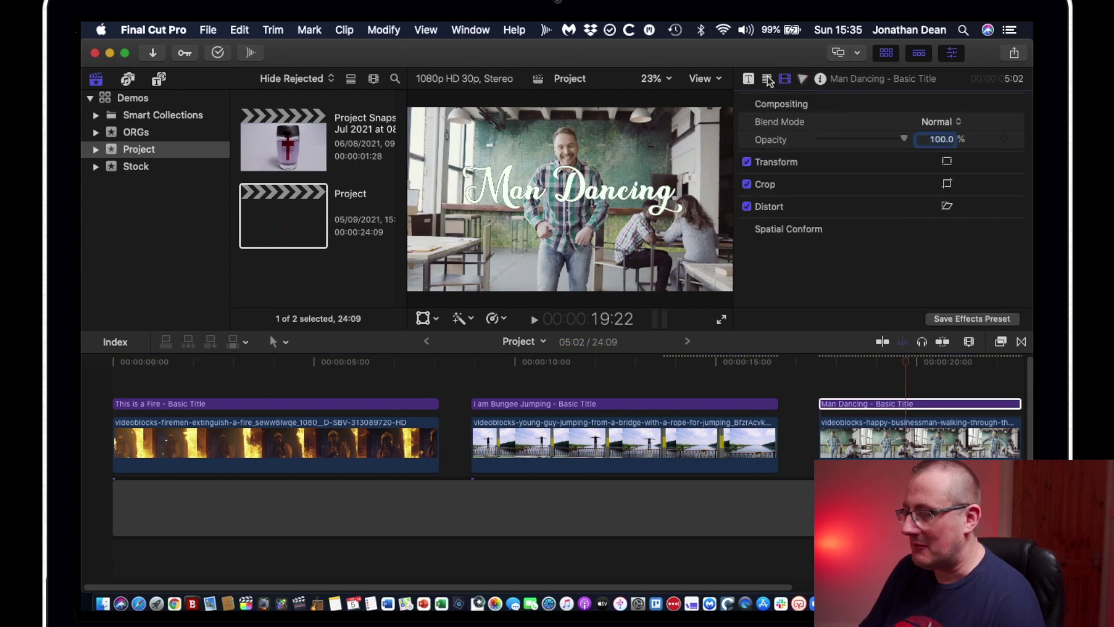
key(ctrl+shift+Tab)
scroll(951, 252, down, 10)
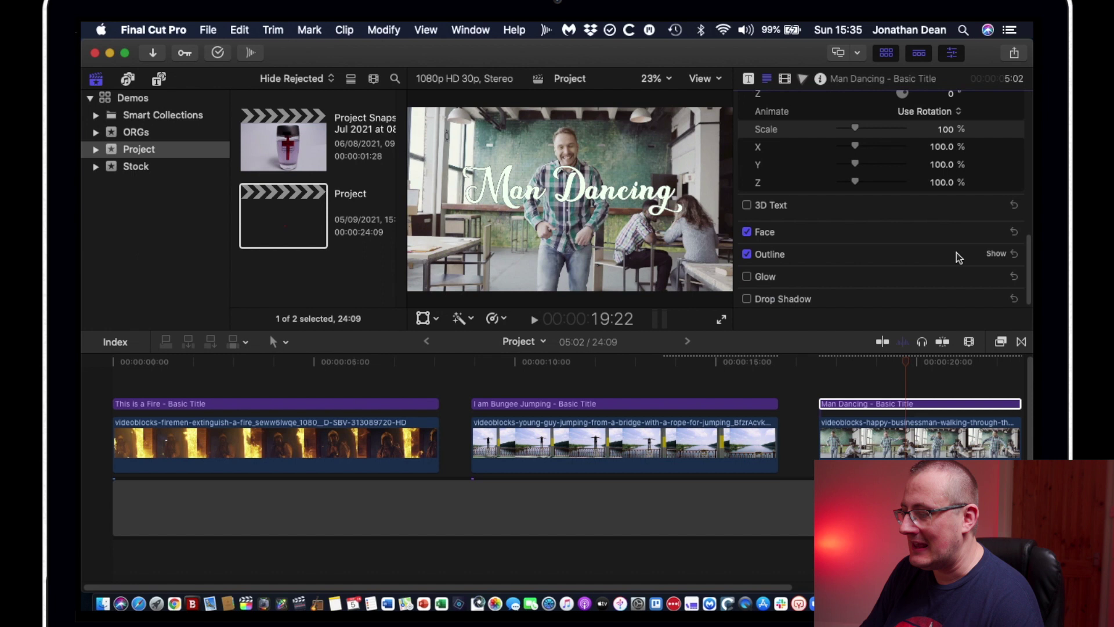
click(996, 254)
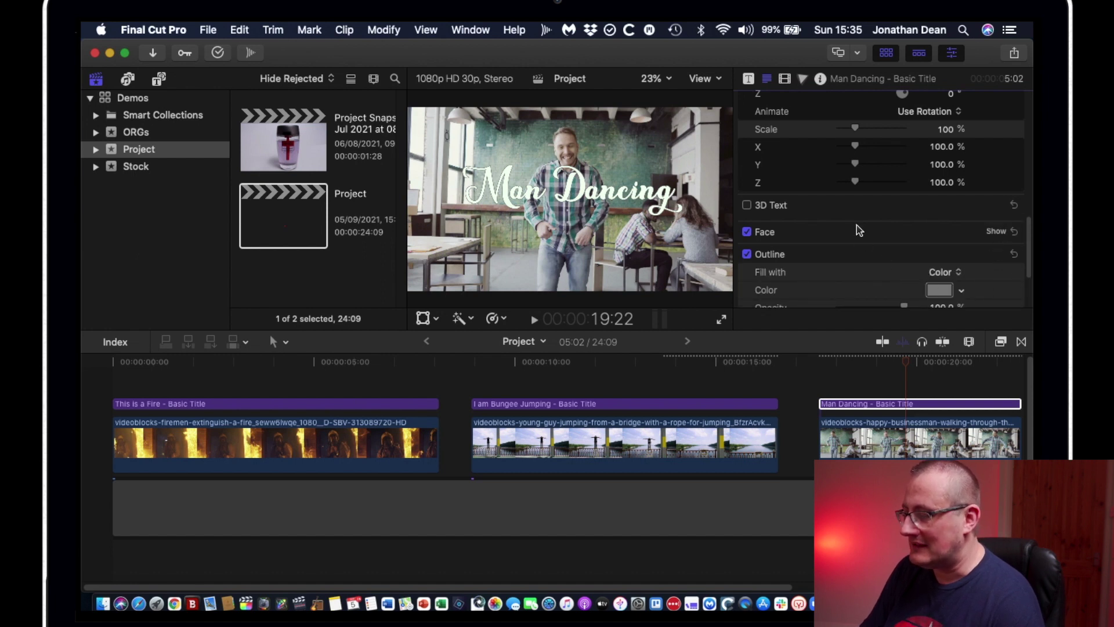
scroll(984, 297, down, 3)
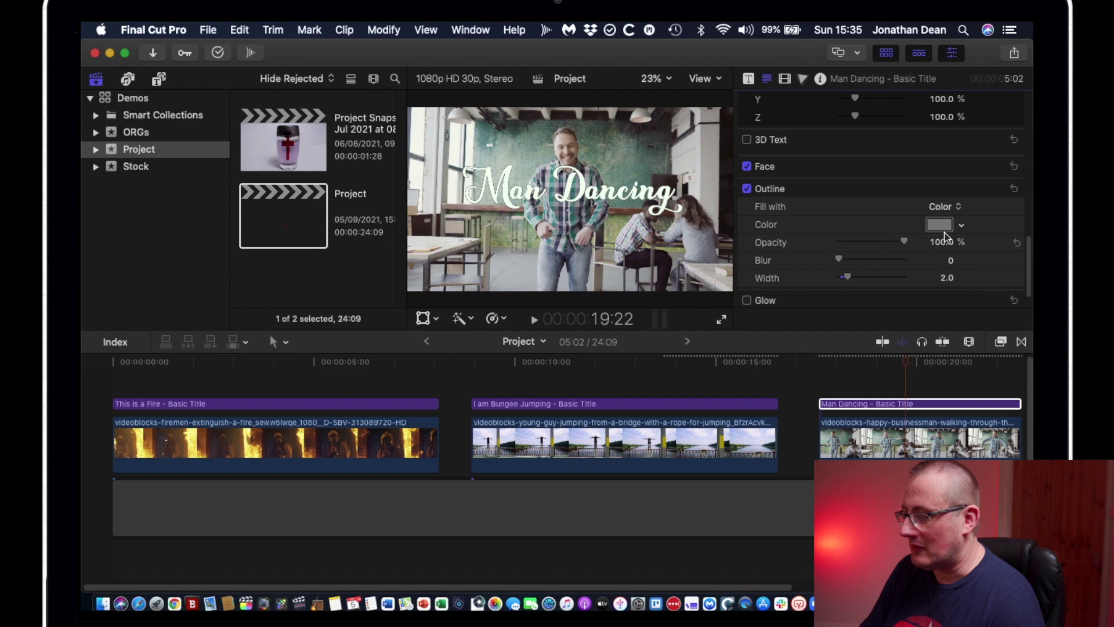
click(939, 224)
drag(219, 447, 253, 445)
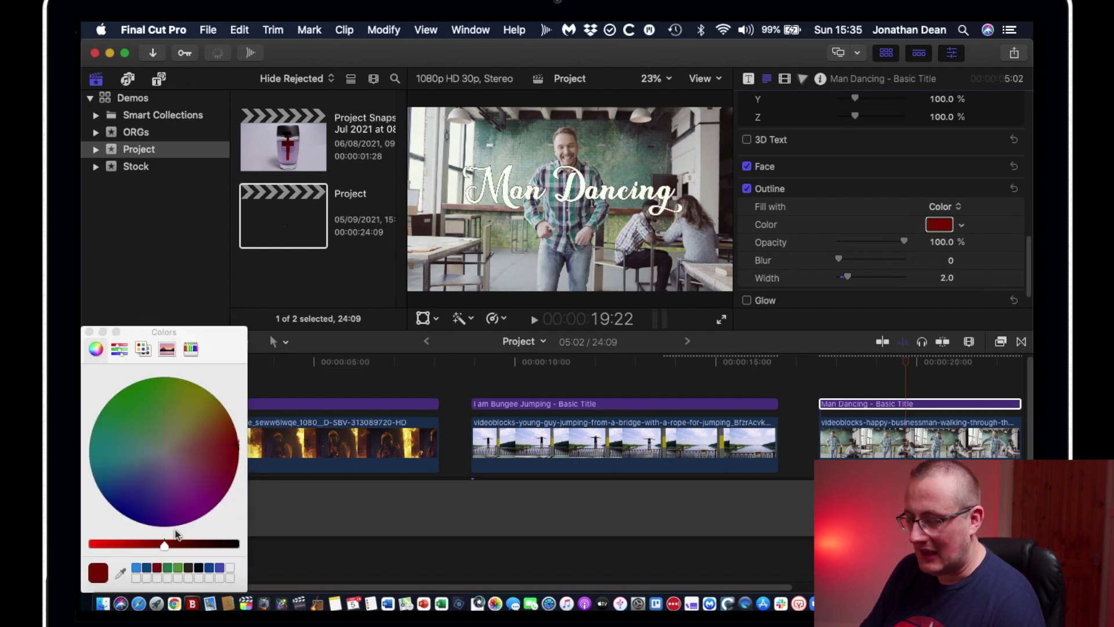
drag(164, 545, 92, 544)
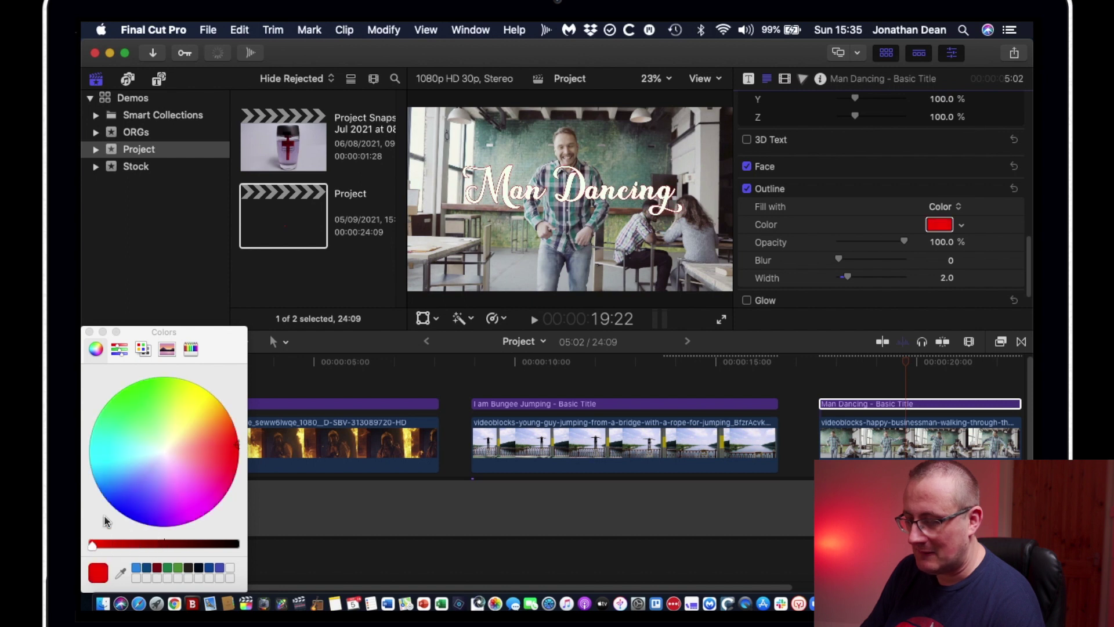
click(90, 332)
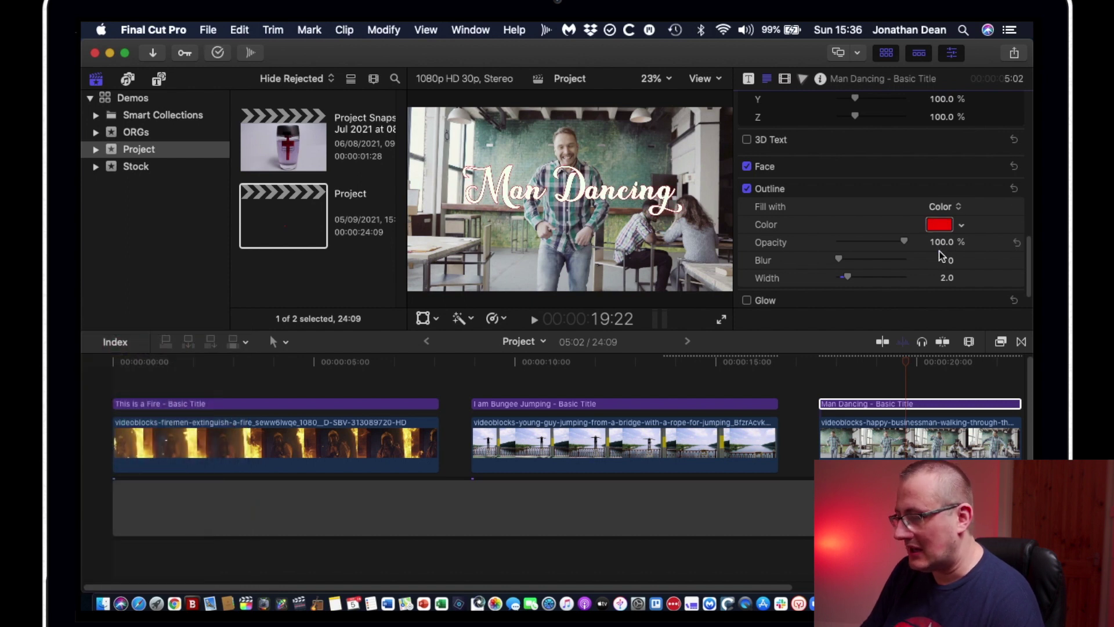
- Increase the outline Width from 2.0 to 8.0
scroll(938, 256, down, 1)
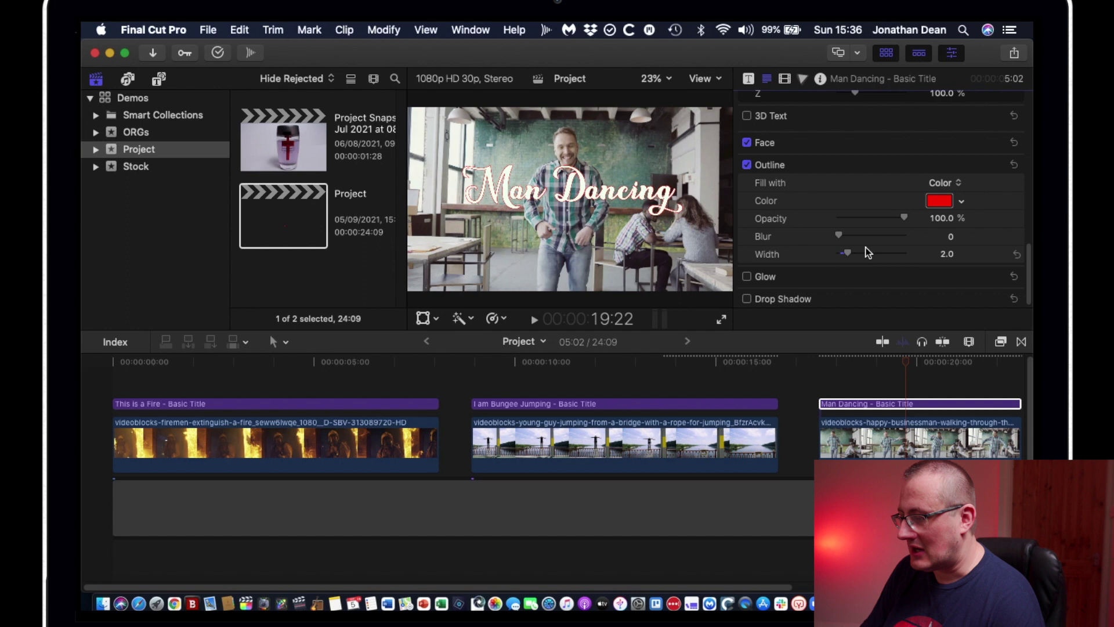
drag(856, 256, 873, 253)
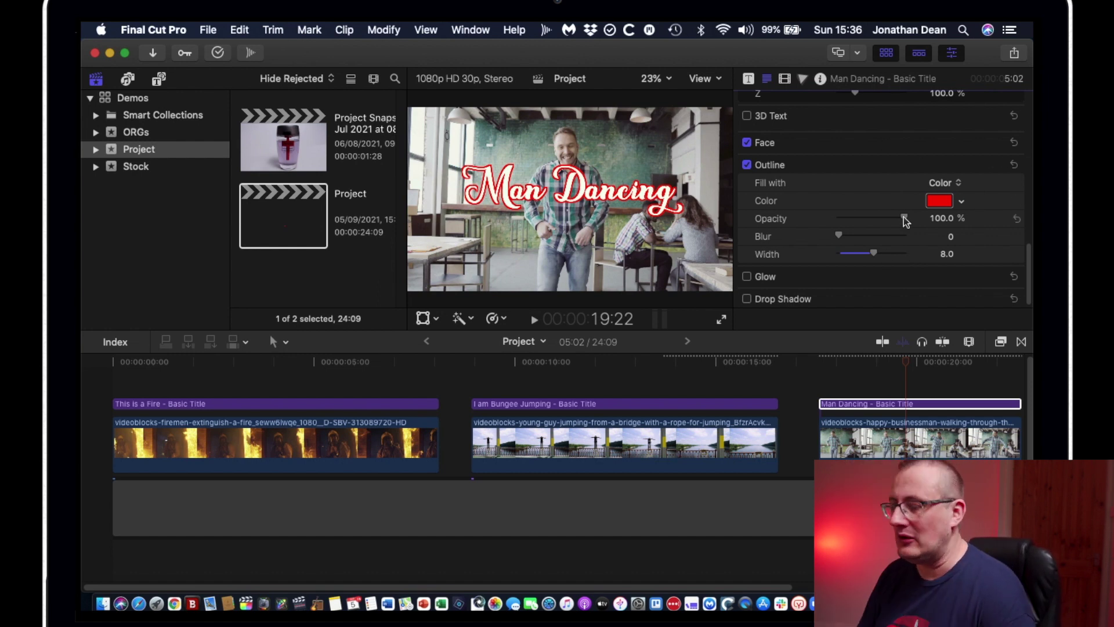
scroll(888, 230, up, 3)
scroll(888, 230, up, 10)
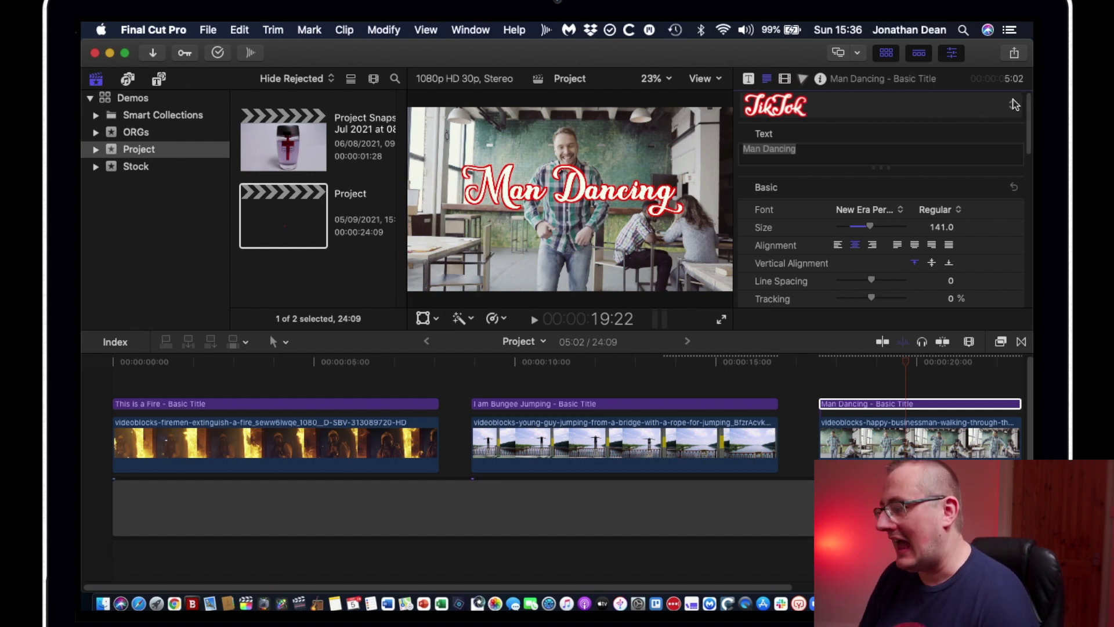
- Save all format and appearance attributes of the Man Dancing title as the 'Demo' text style
click(1014, 105)
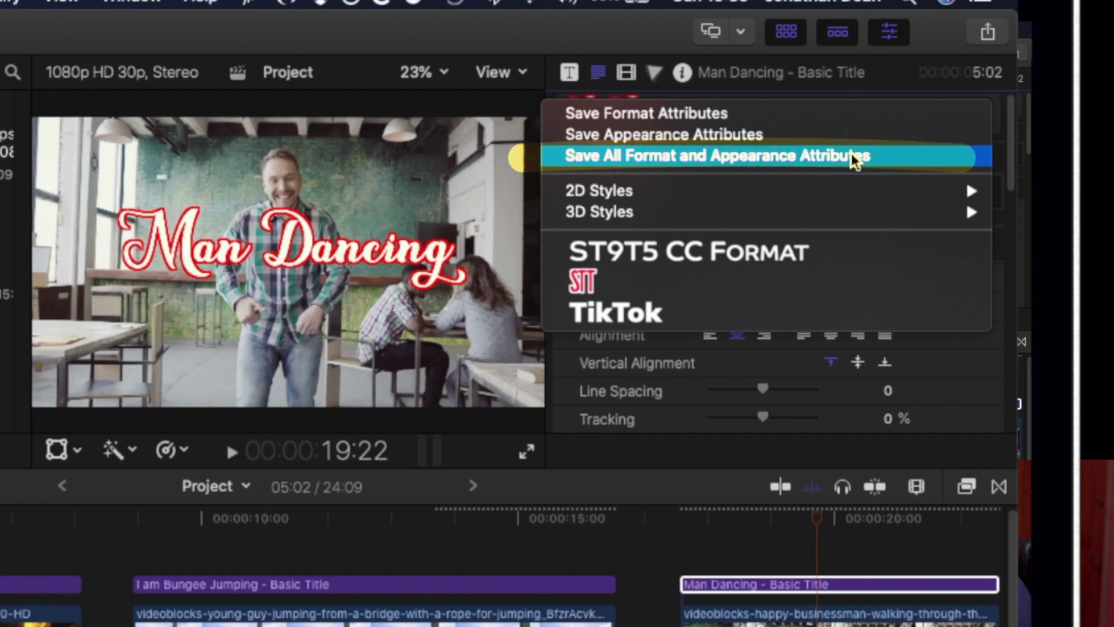
click(853, 161)
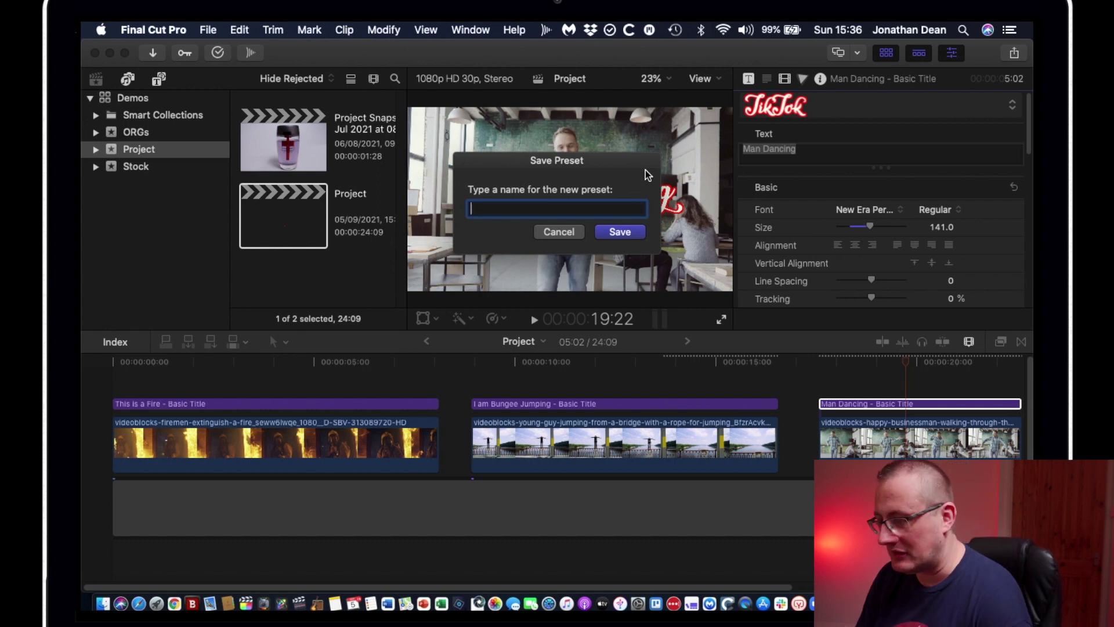
text(Demo)
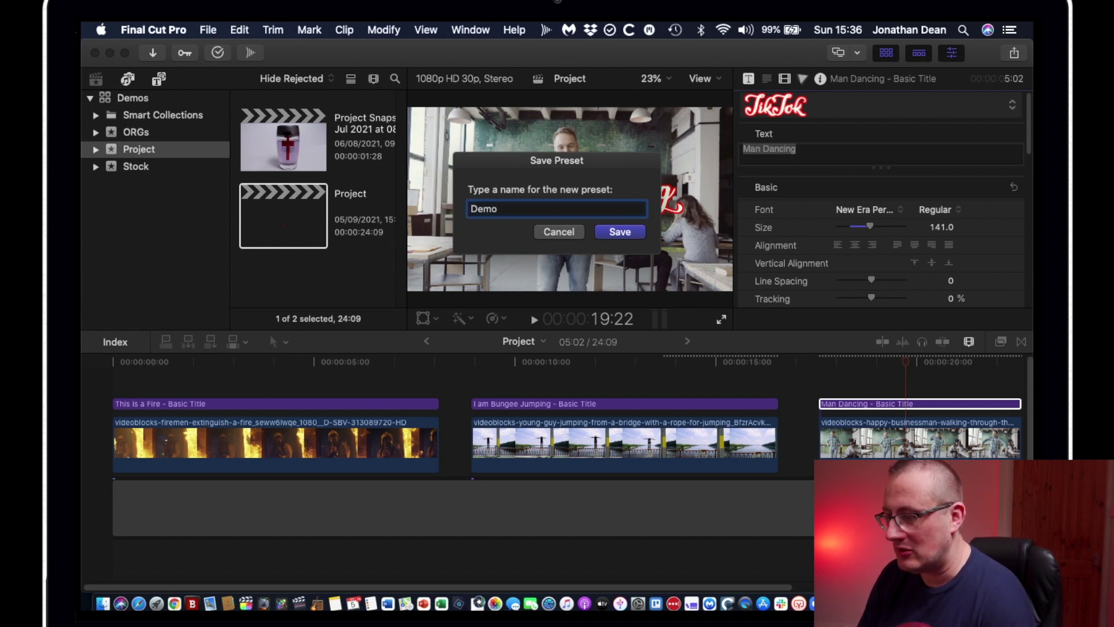
key(Return)
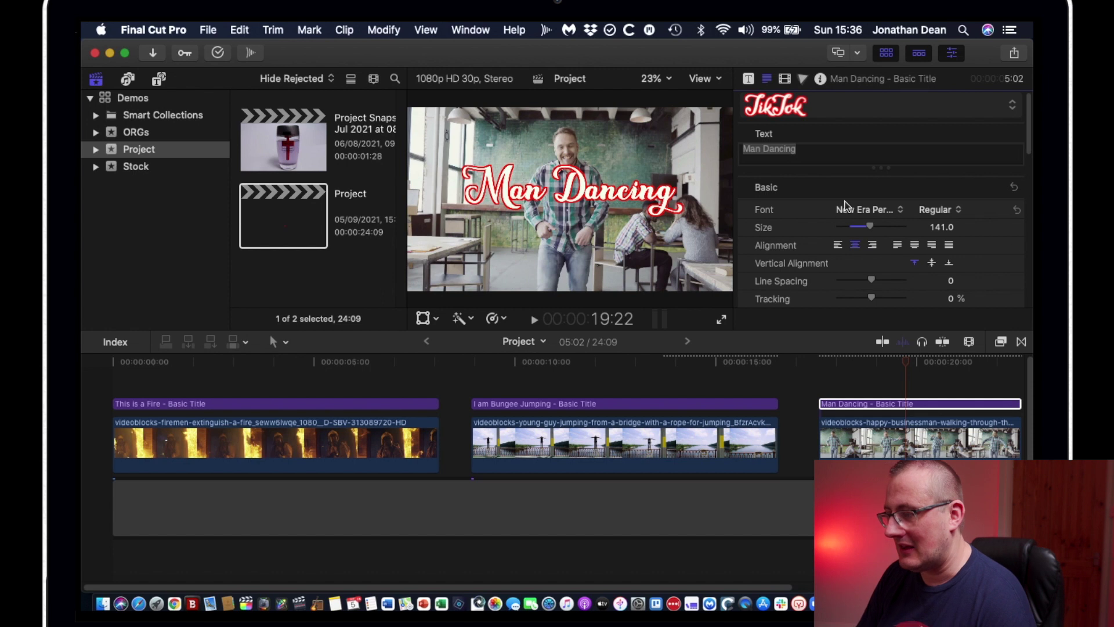
click(1021, 109)
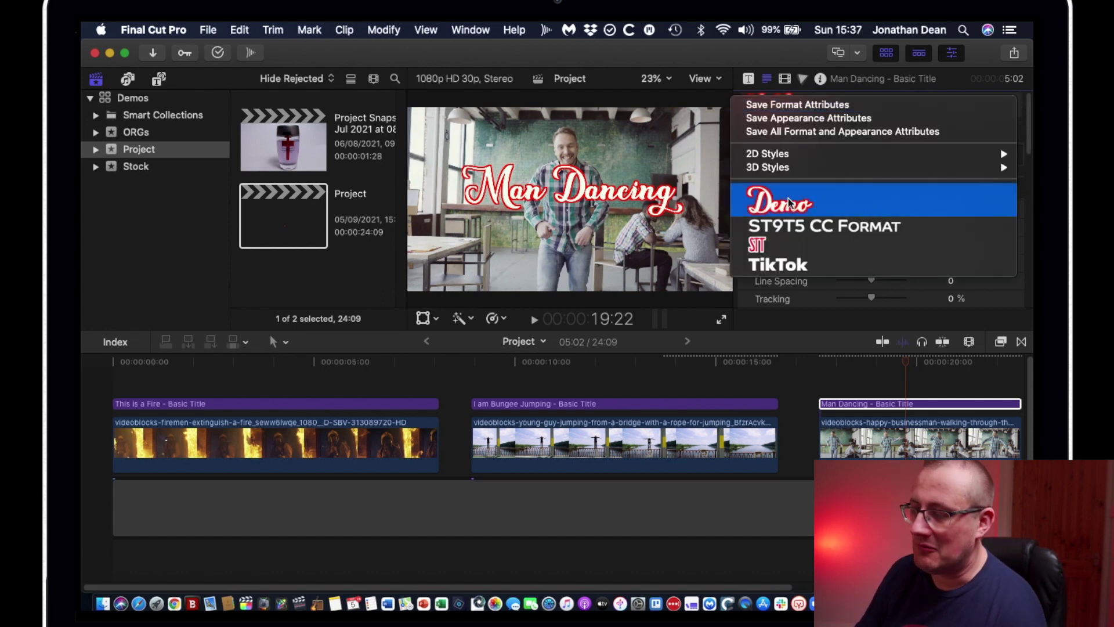
- Apply the Demo text style to both the fire and bungee title clips
click(910, 385)
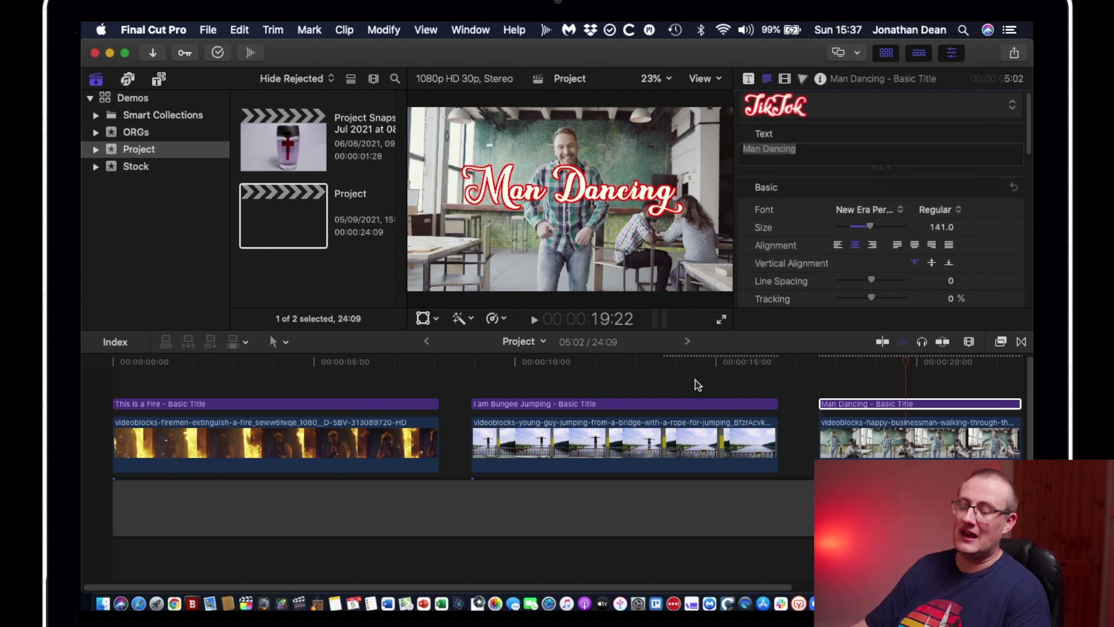
drag(696, 381, 320, 401)
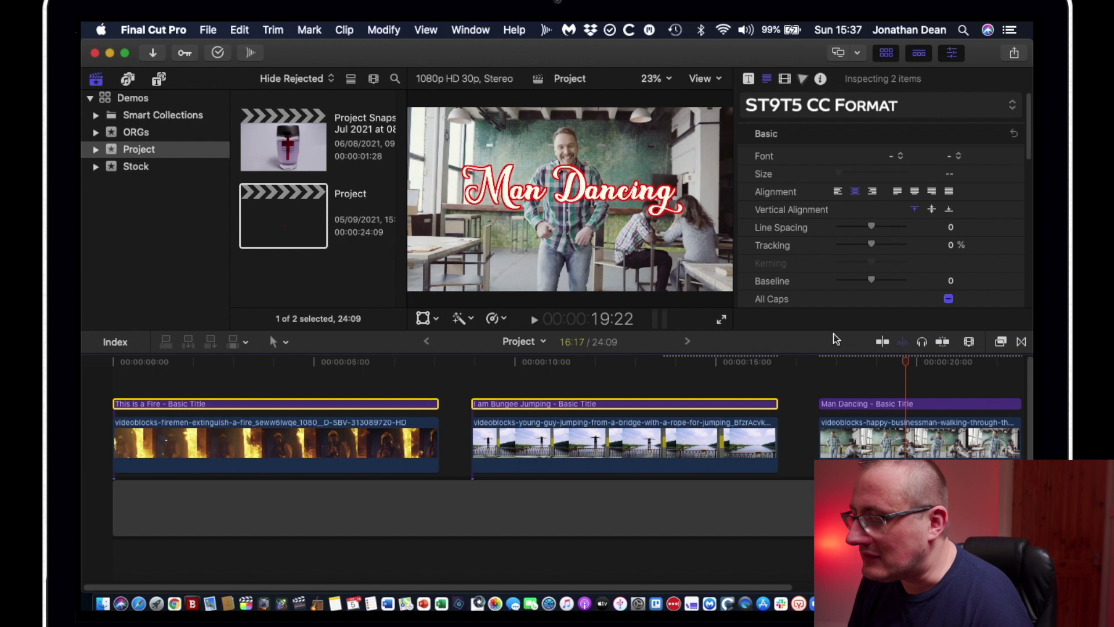
click(1006, 109)
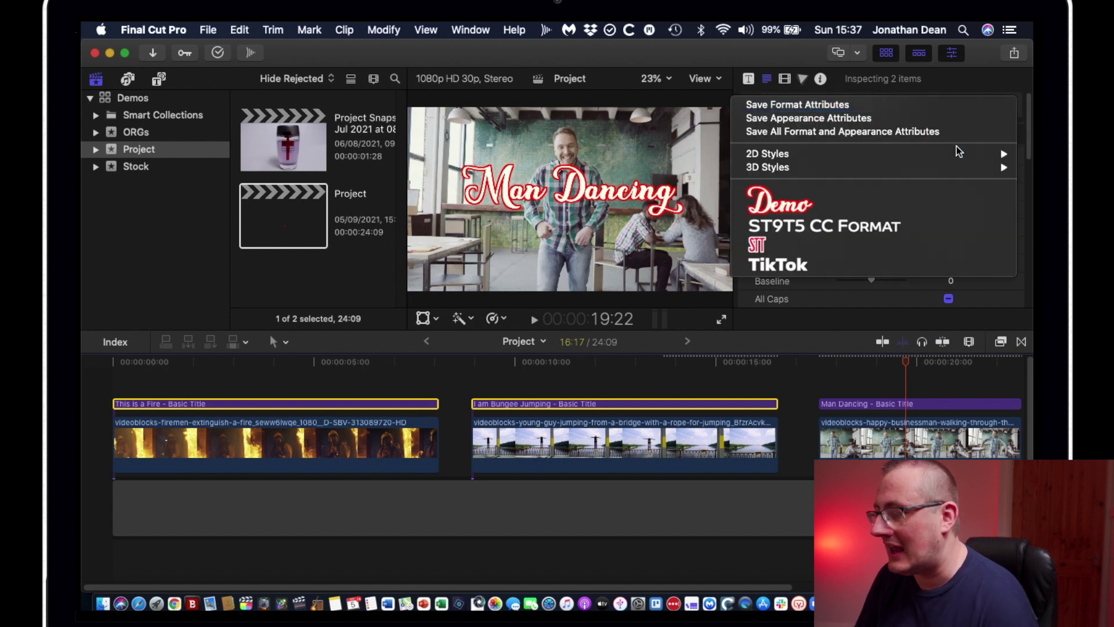
click(906, 200)
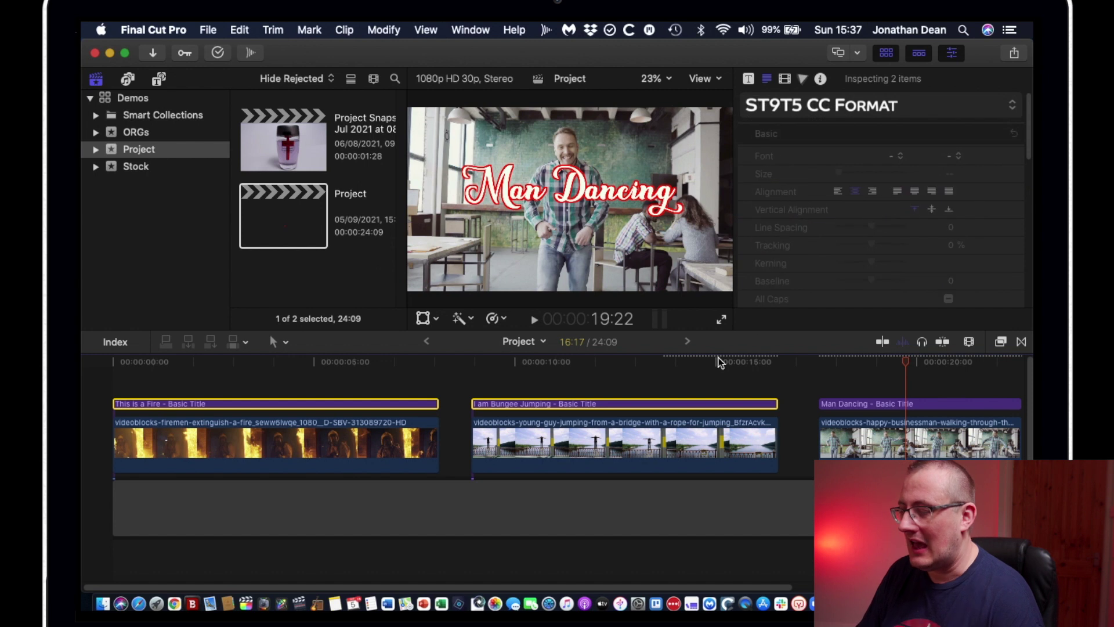
mouse_move(641, 370)
mouse_down()
mouse_move(325, 373)
mouse_move(670, 383)
mouse_move(652, 385)
mouse_up()
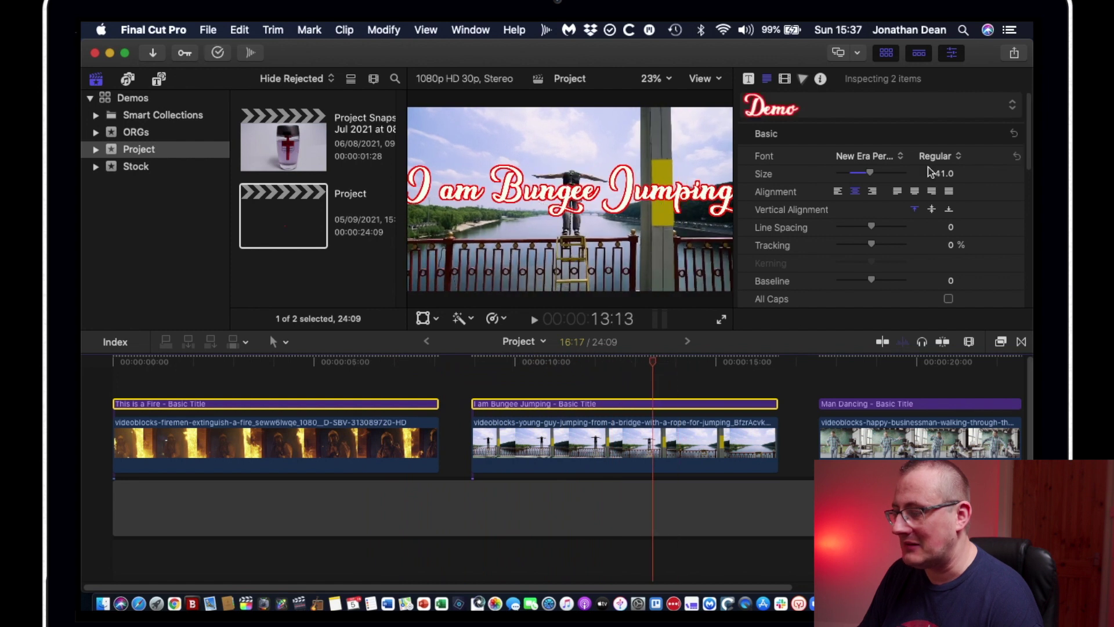
- Reduce the two titles' text Size from 141 to 101
click(872, 174)
drag(871, 174, 822, 216)
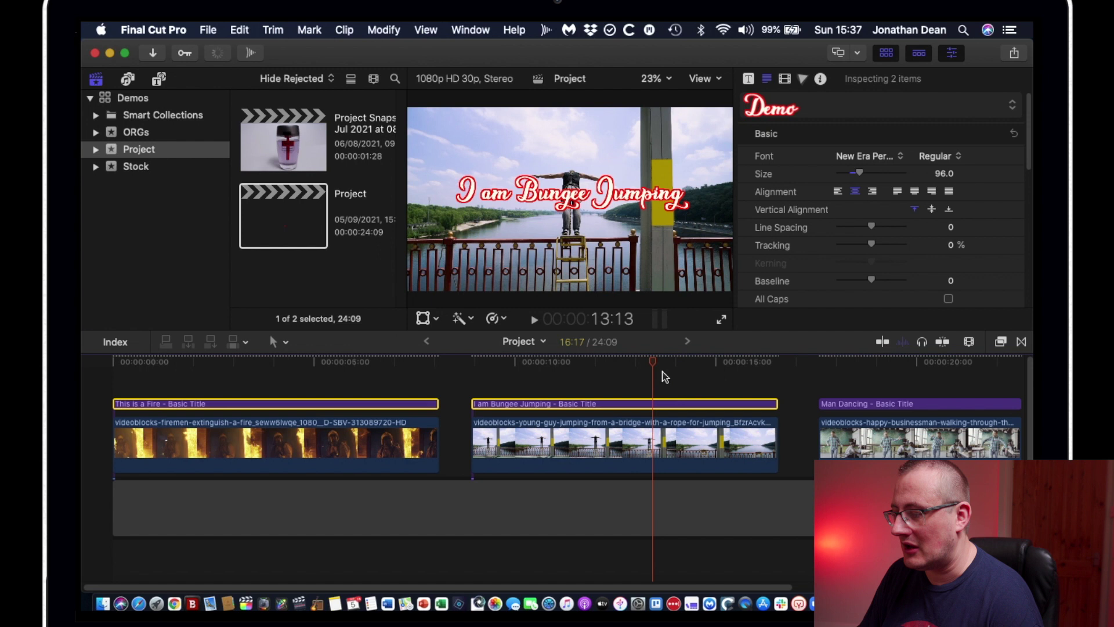
drag(652, 367, 593, 369)
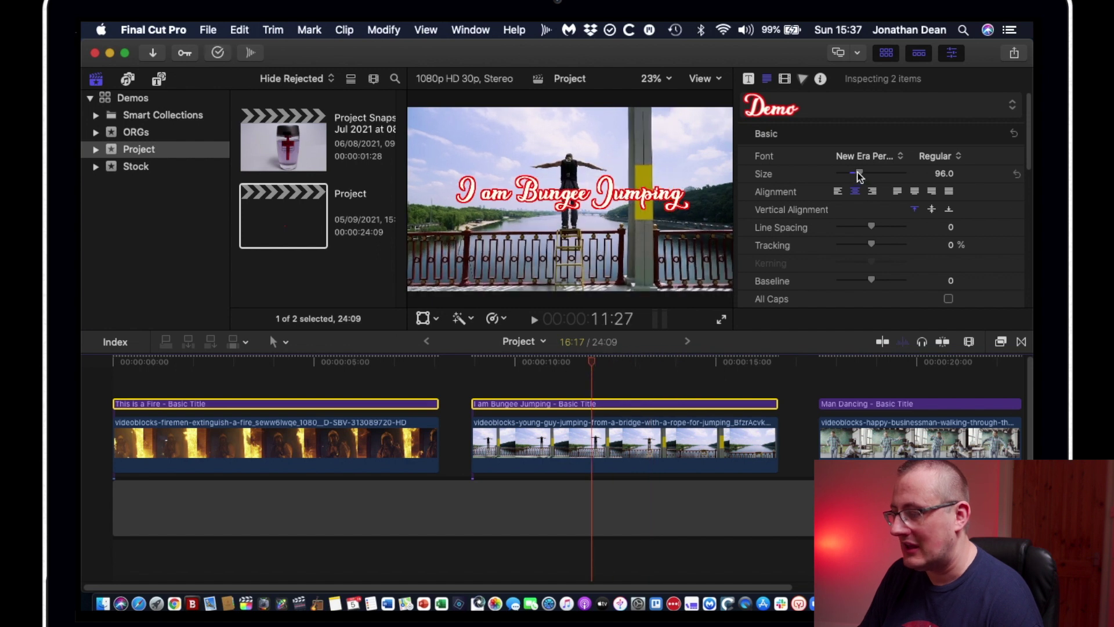
drag(858, 174, 851, 176)
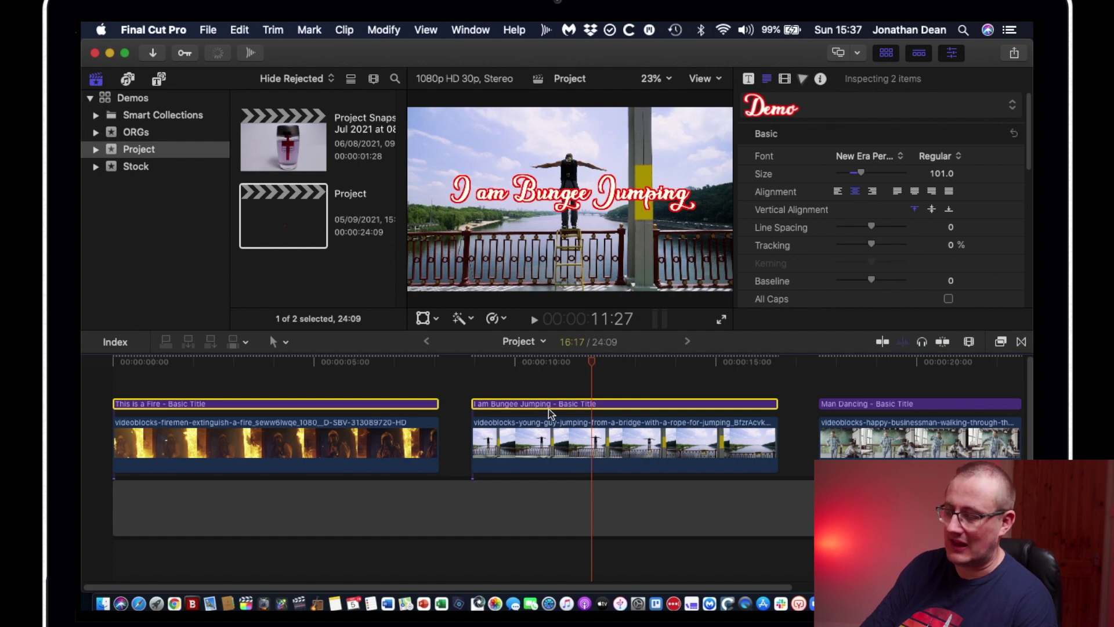
- Marquee-select all three title clips and add default transitions at both ends with Cmd+T
key(super+c)
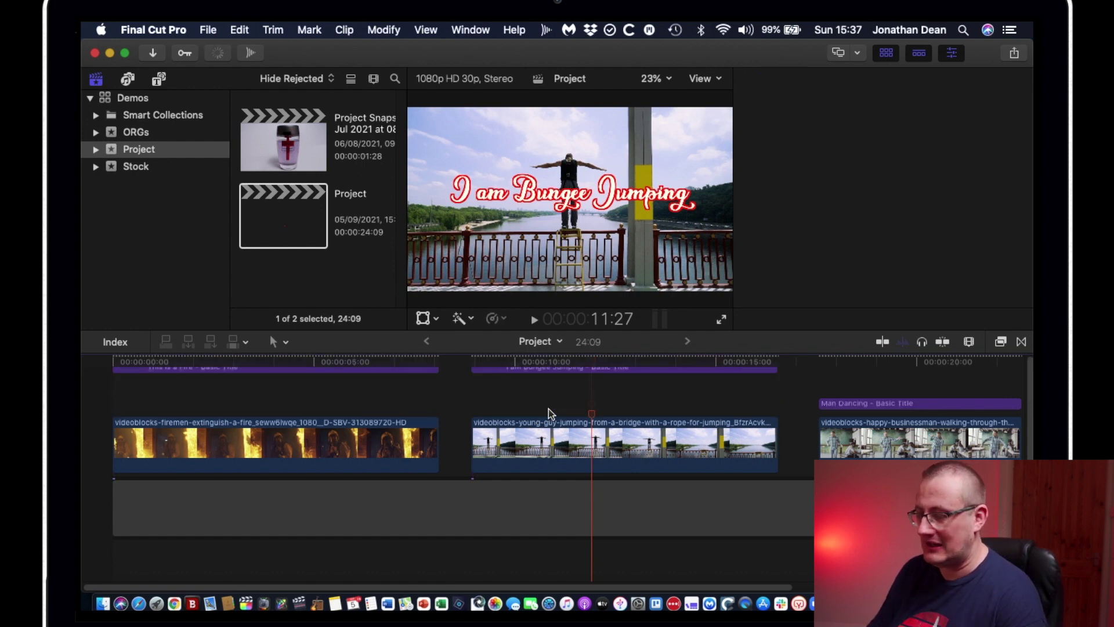
click(706, 388)
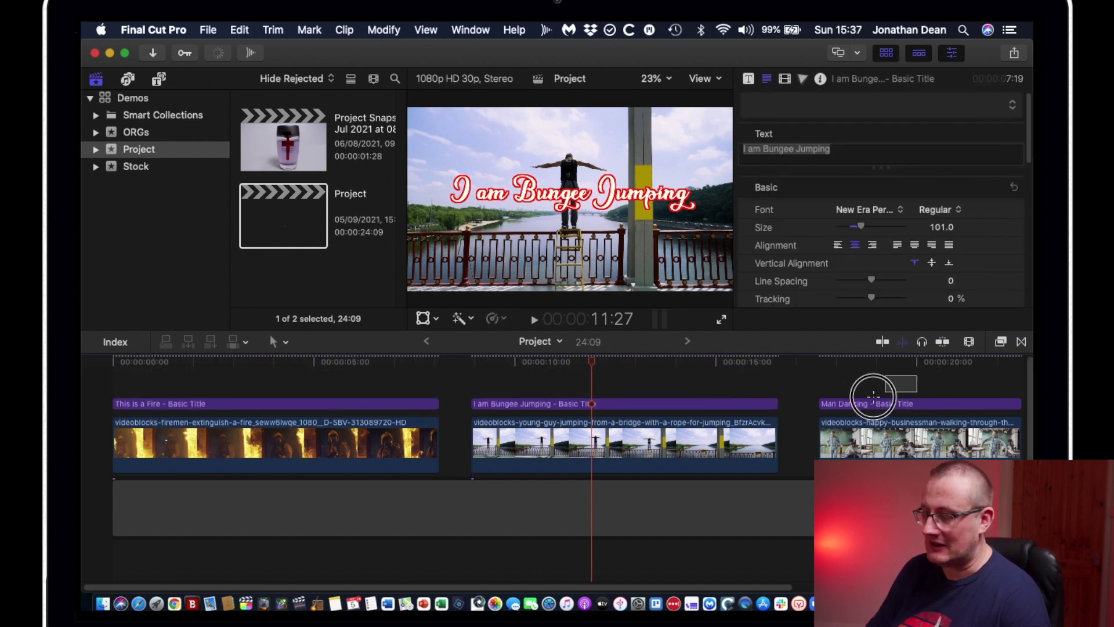
drag(916, 376, 412, 393)
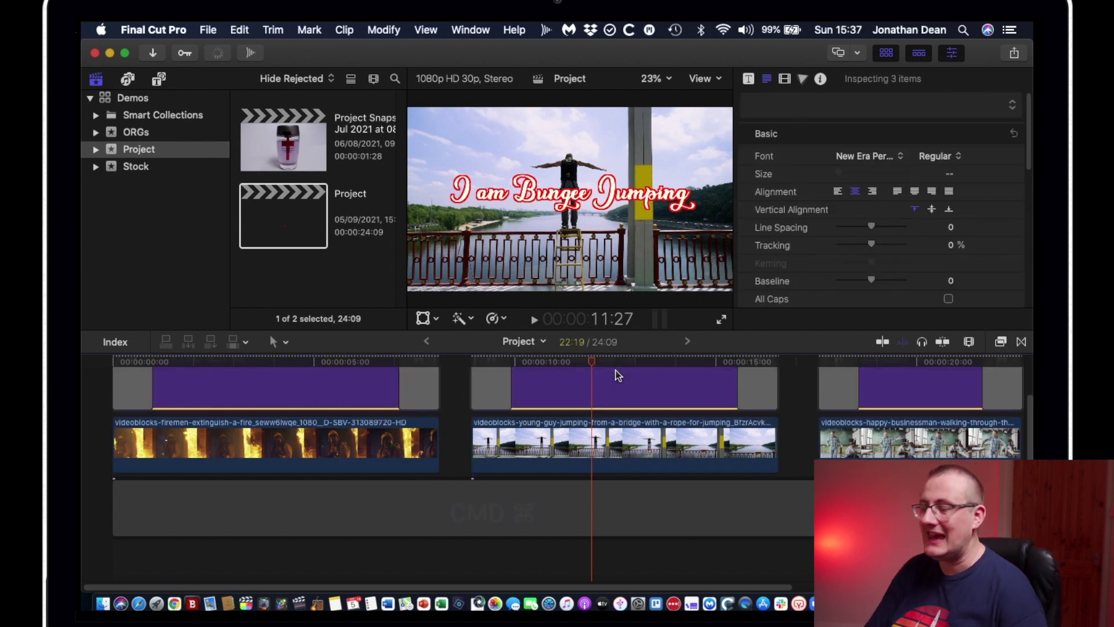
key(super+t)
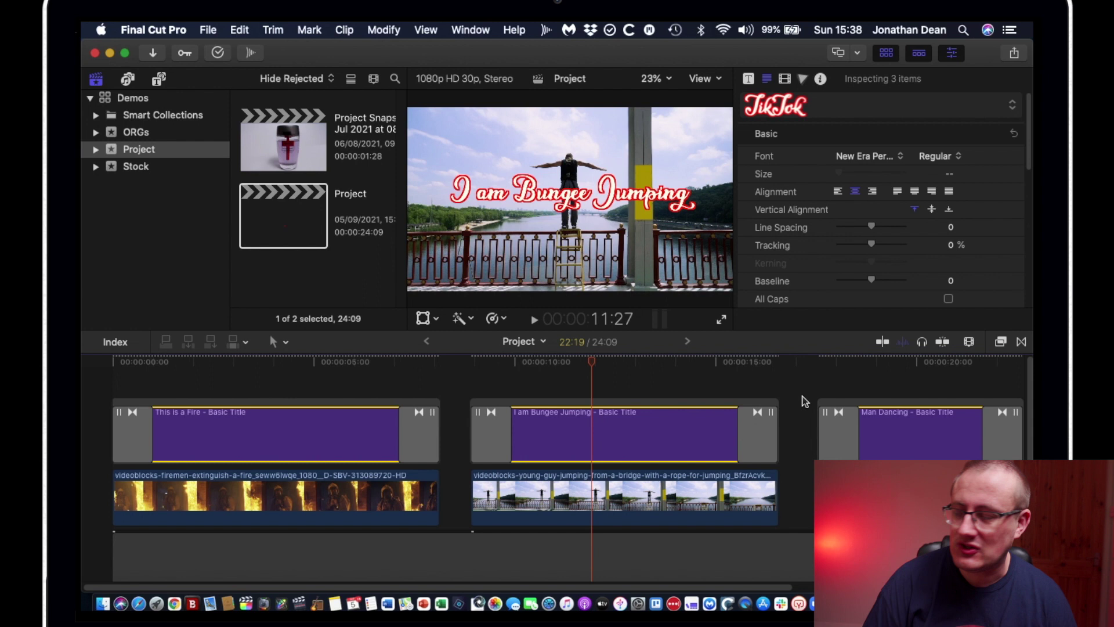
click(831, 106)
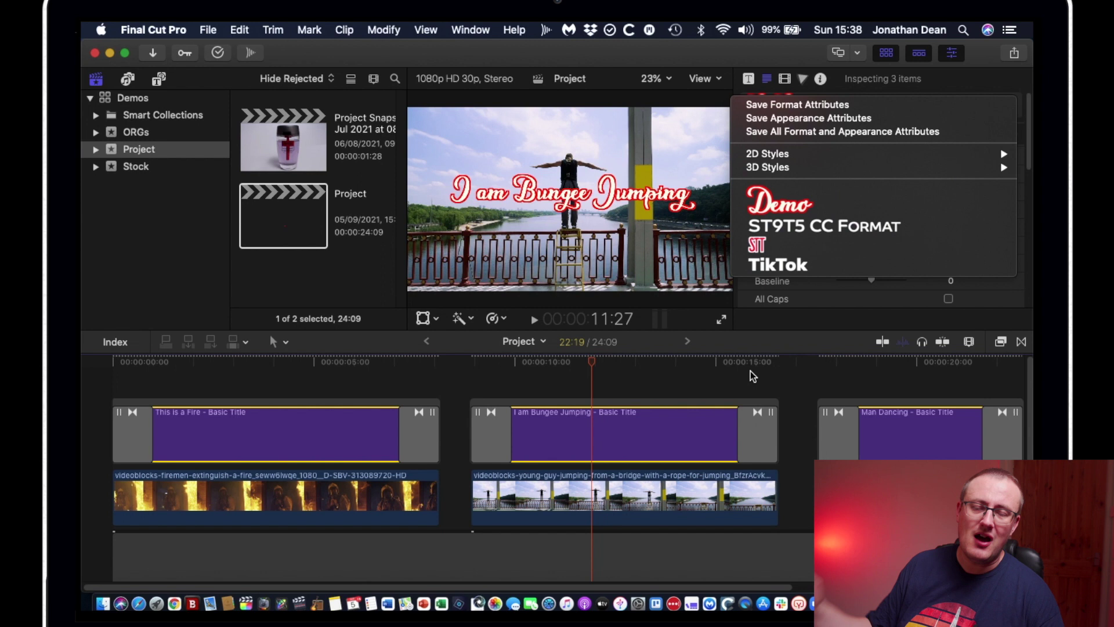
click(747, 388)
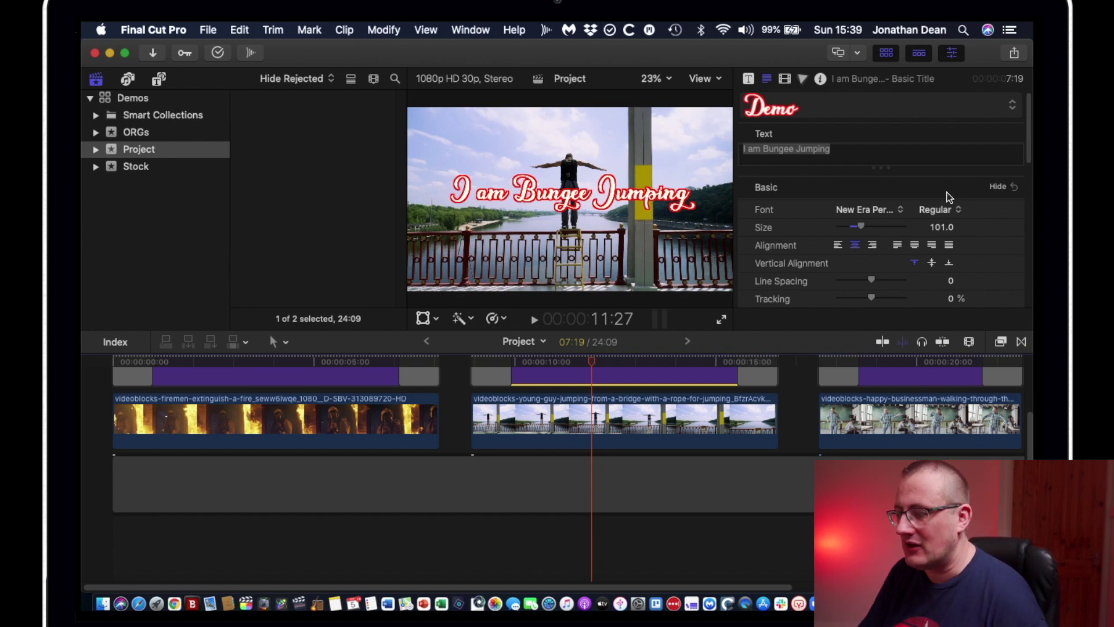
- Hide Final Cut Pro and open the hidden user Library from Finder's Go menu using Option
key(super+q)
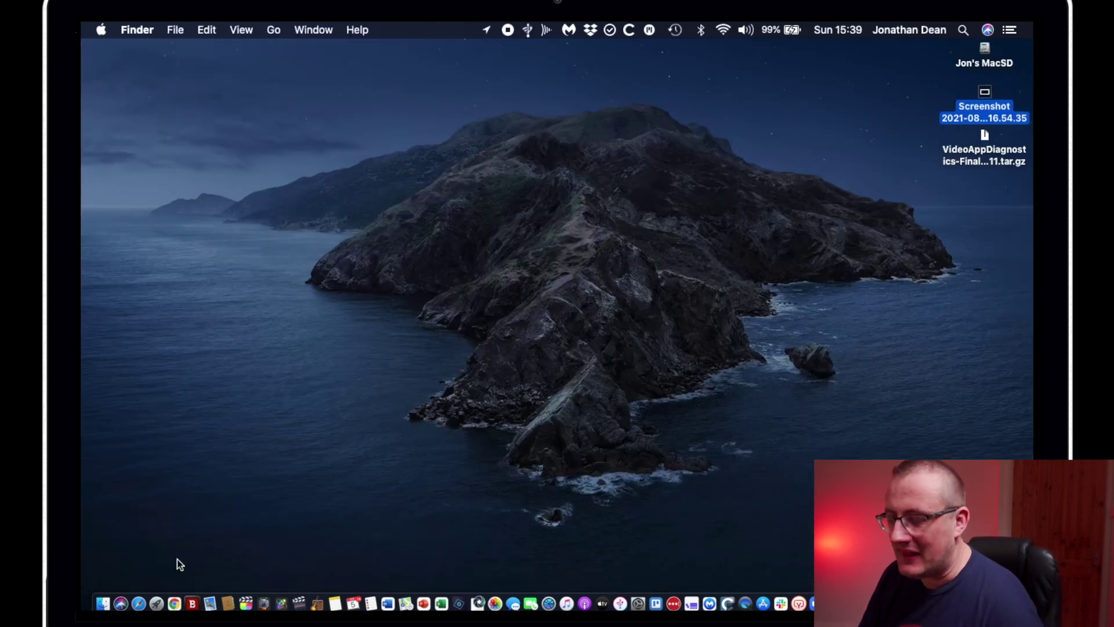
click(107, 576)
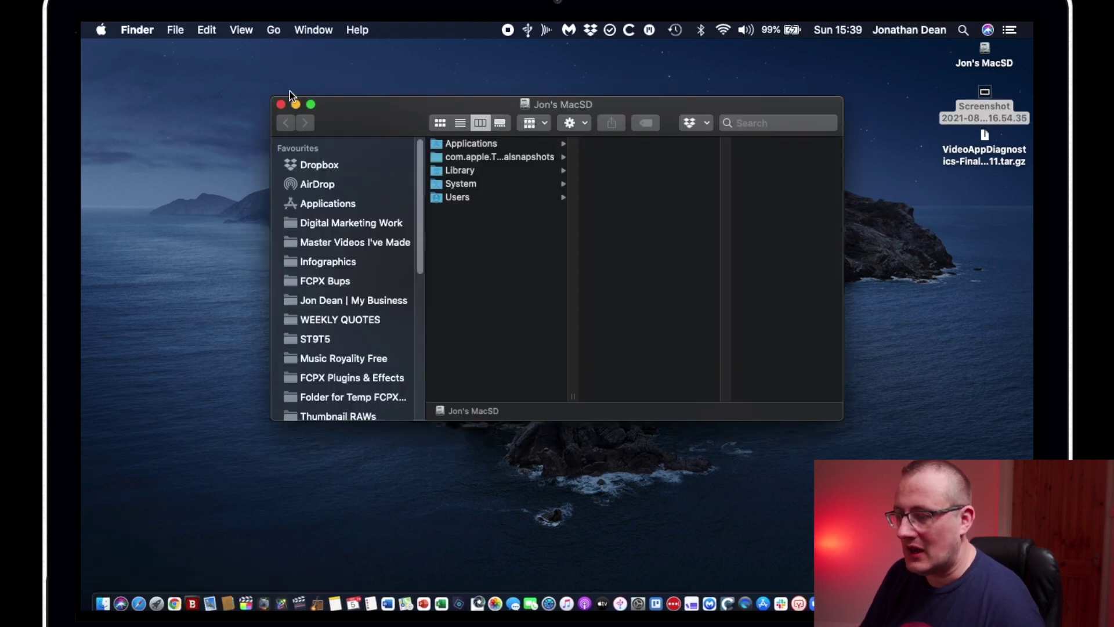
click(281, 105)
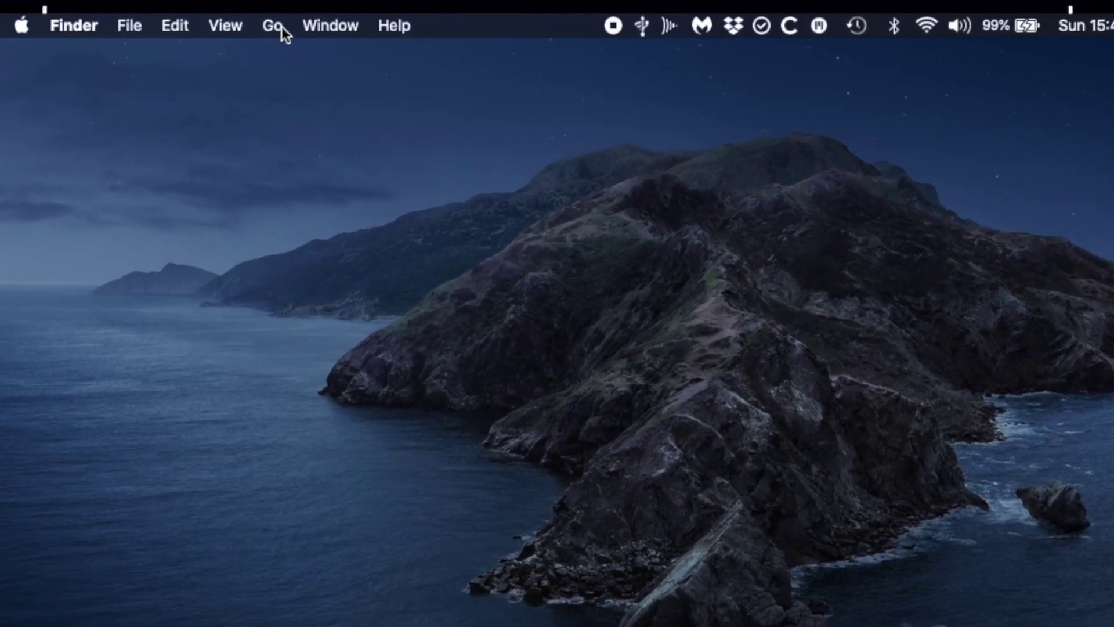
click(281, 26)
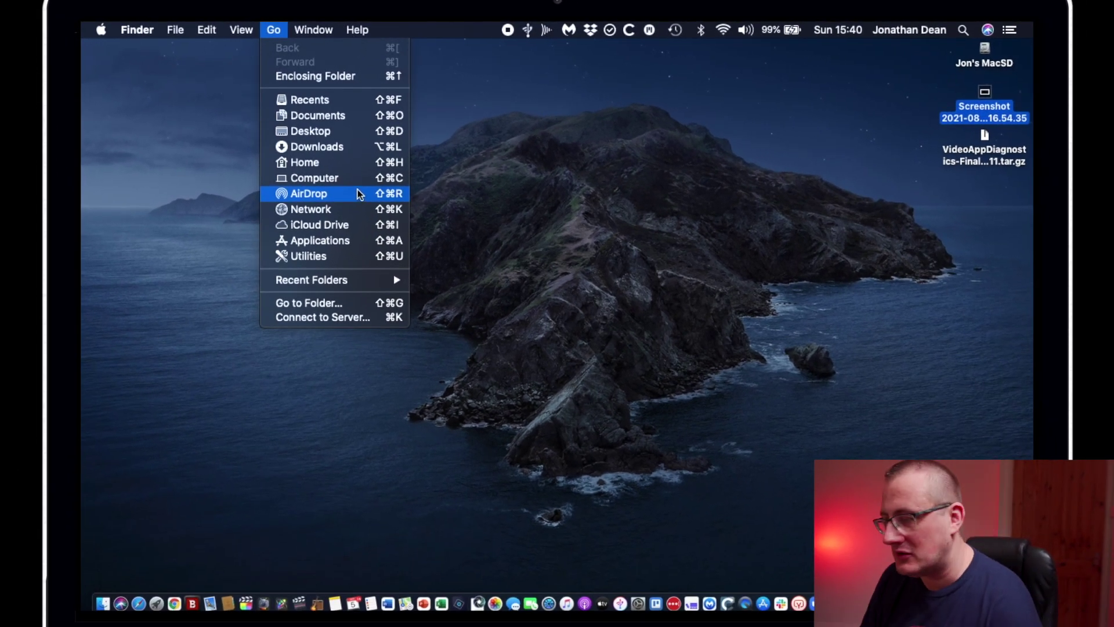
key(alt)
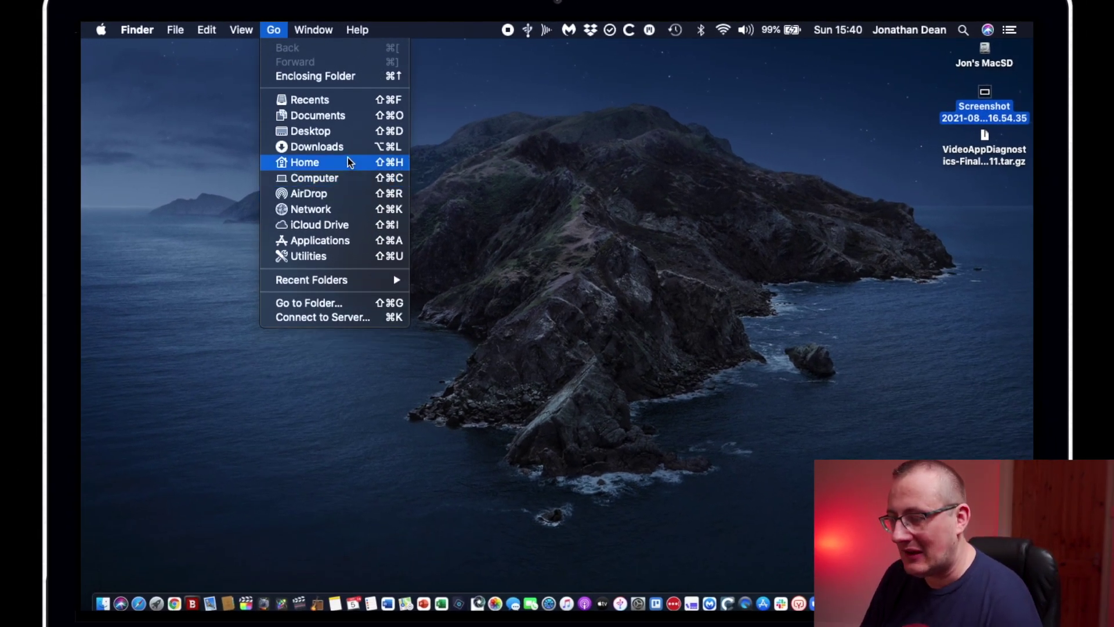
key(alt)
key(alt)
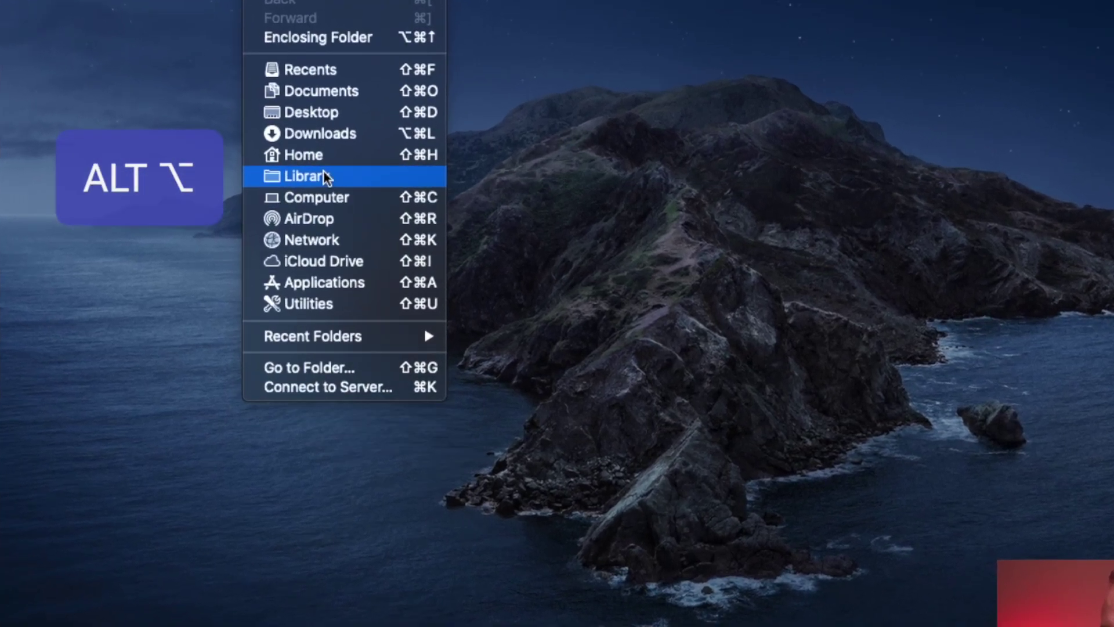
key(alt)
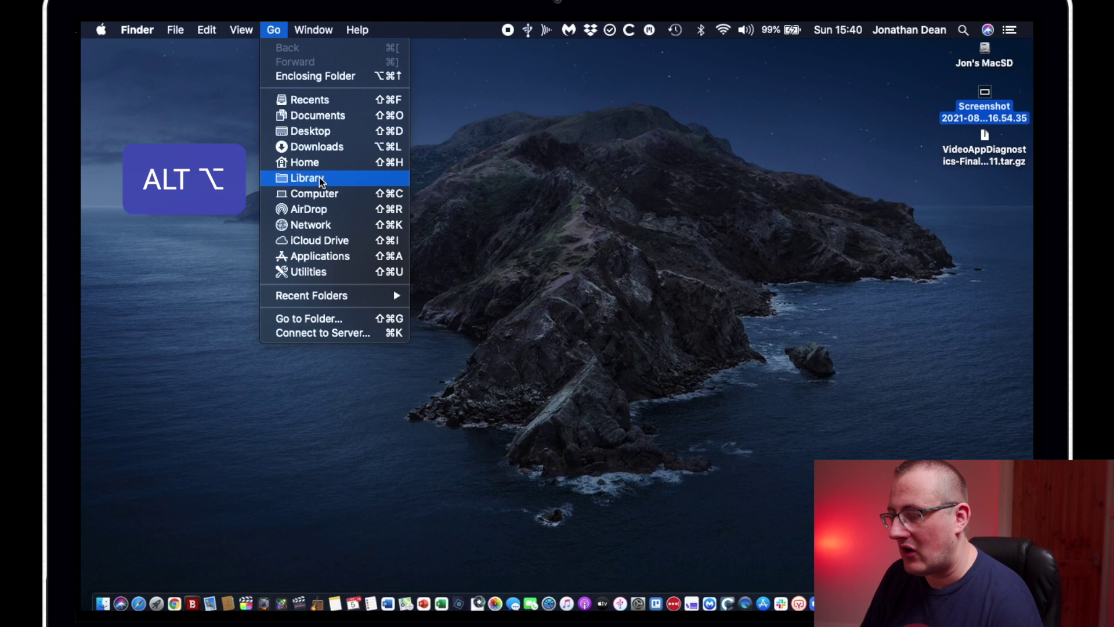
click(319, 179)
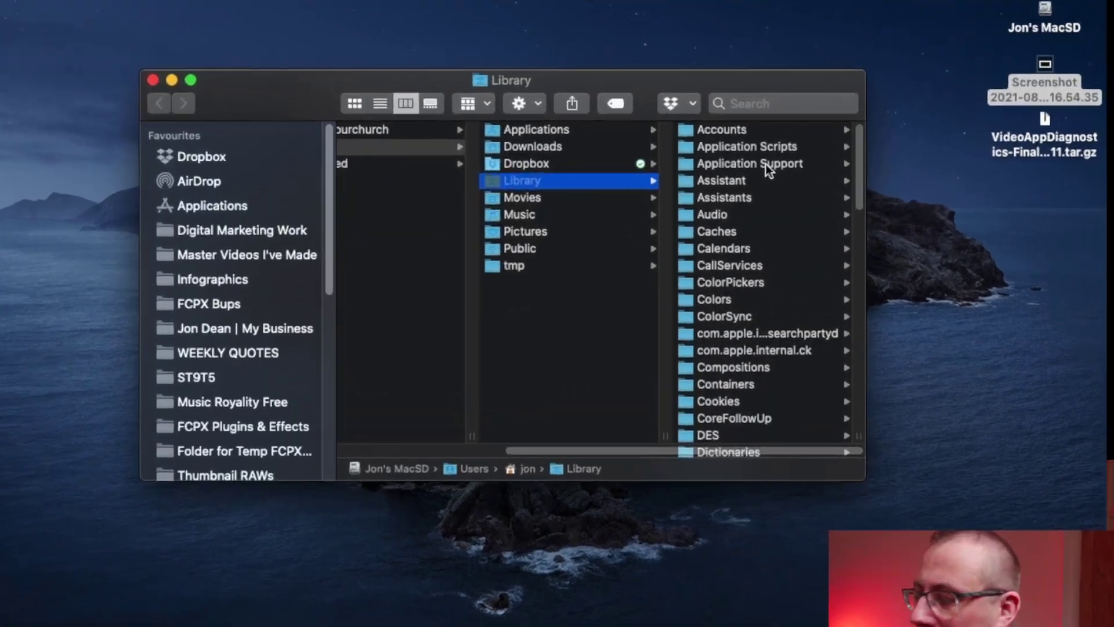
- Navigate Application Support > Motion > Library > Text Styles in Finder's column view
click(765, 170)
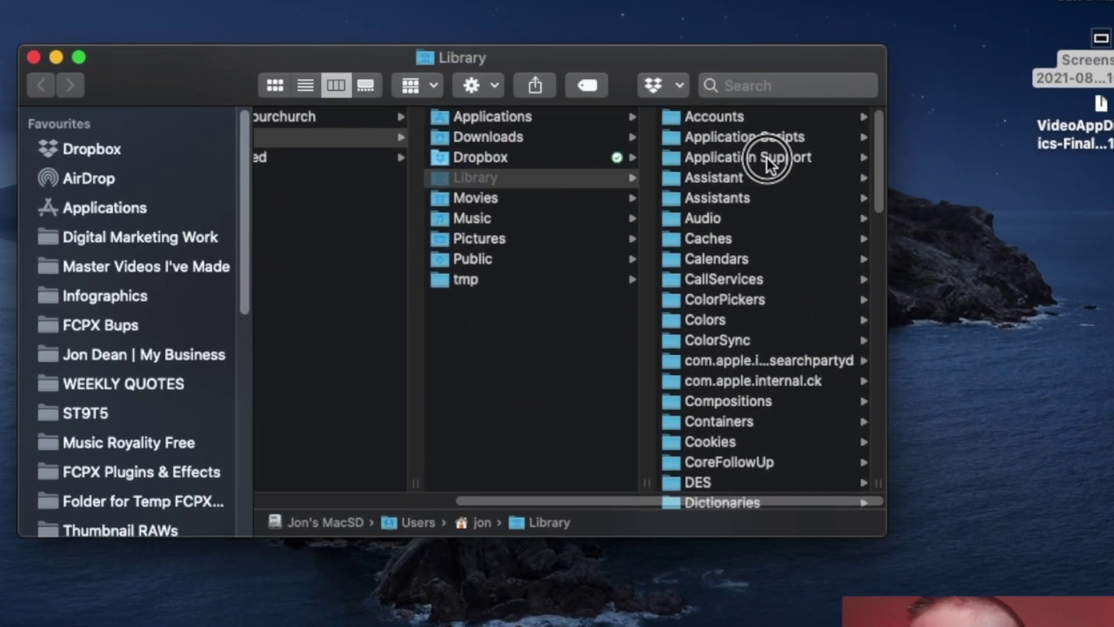
scroll(807, 377, down, 8)
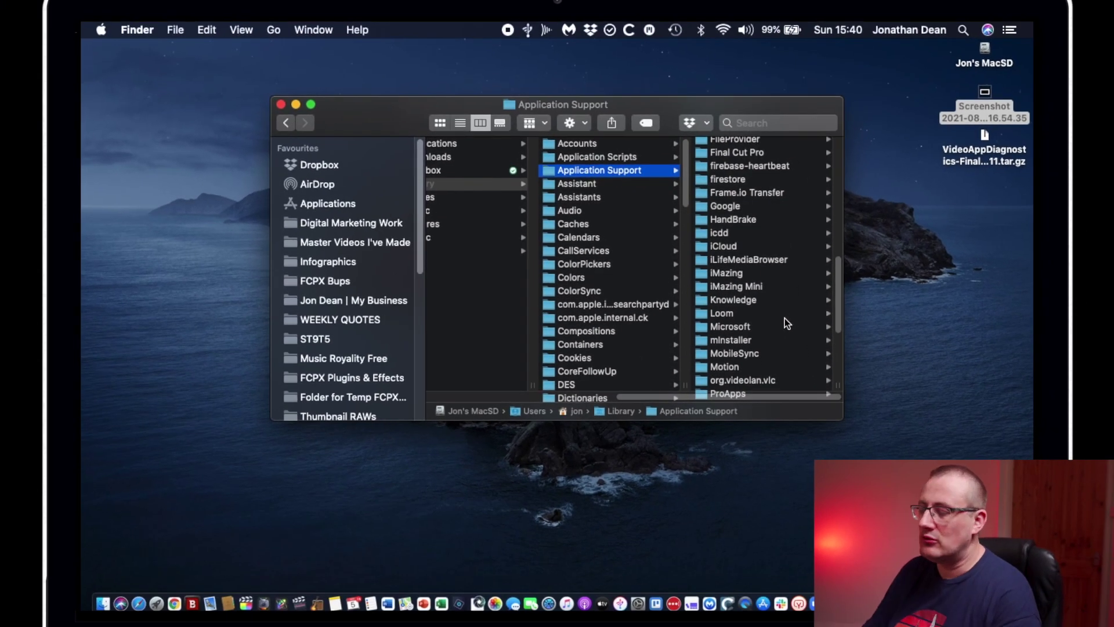
scroll(780, 318, down, 5)
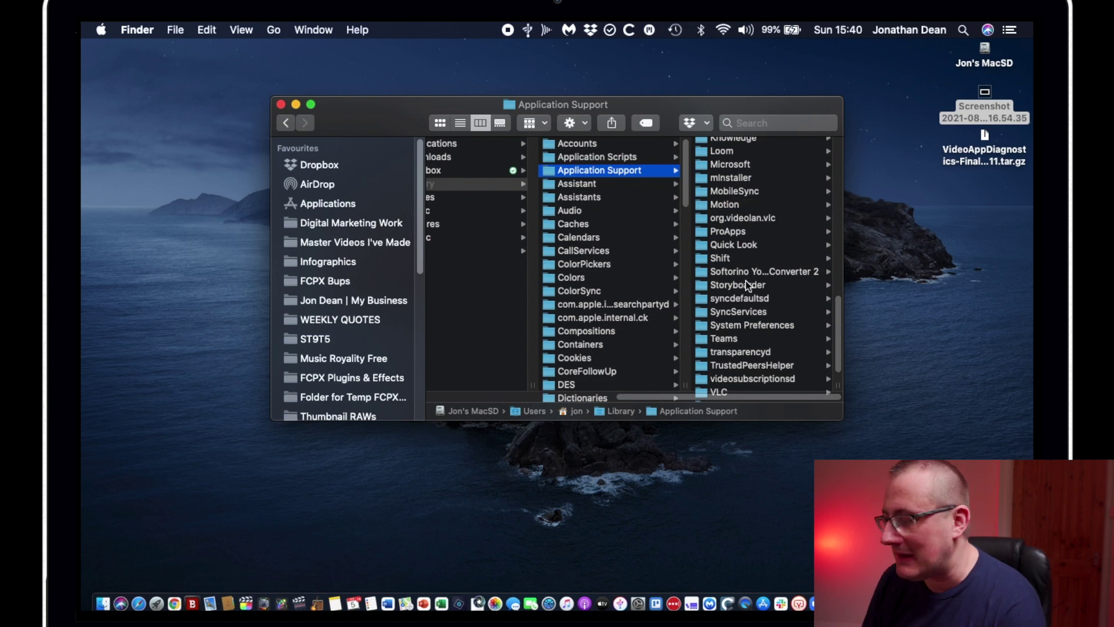
scroll(746, 281, down, 2)
scroll(747, 276, up, 1)
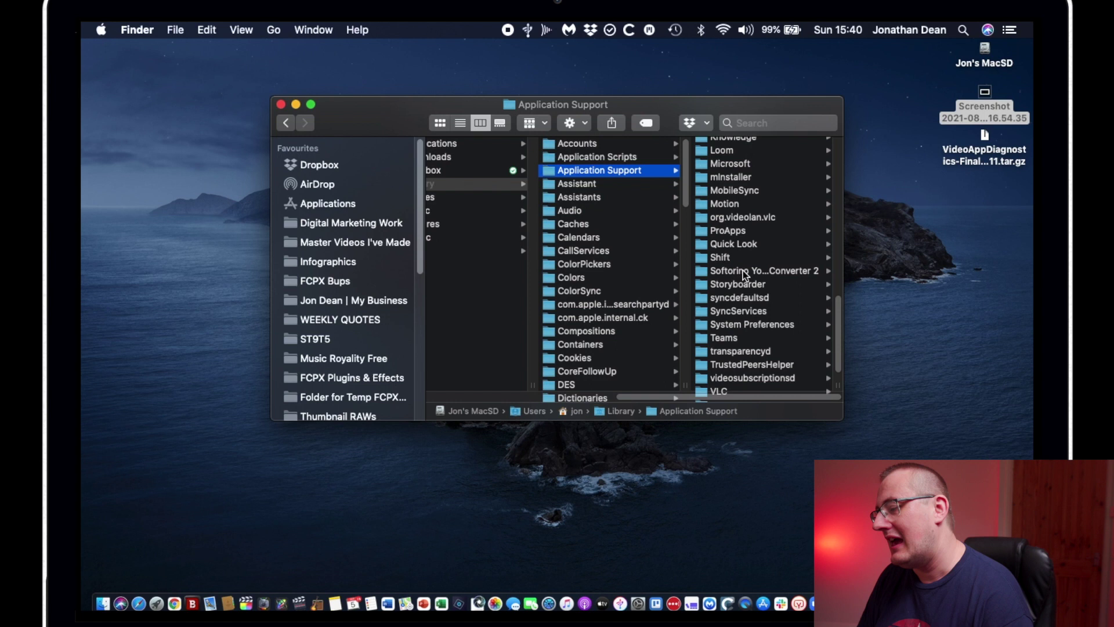
click(725, 204)
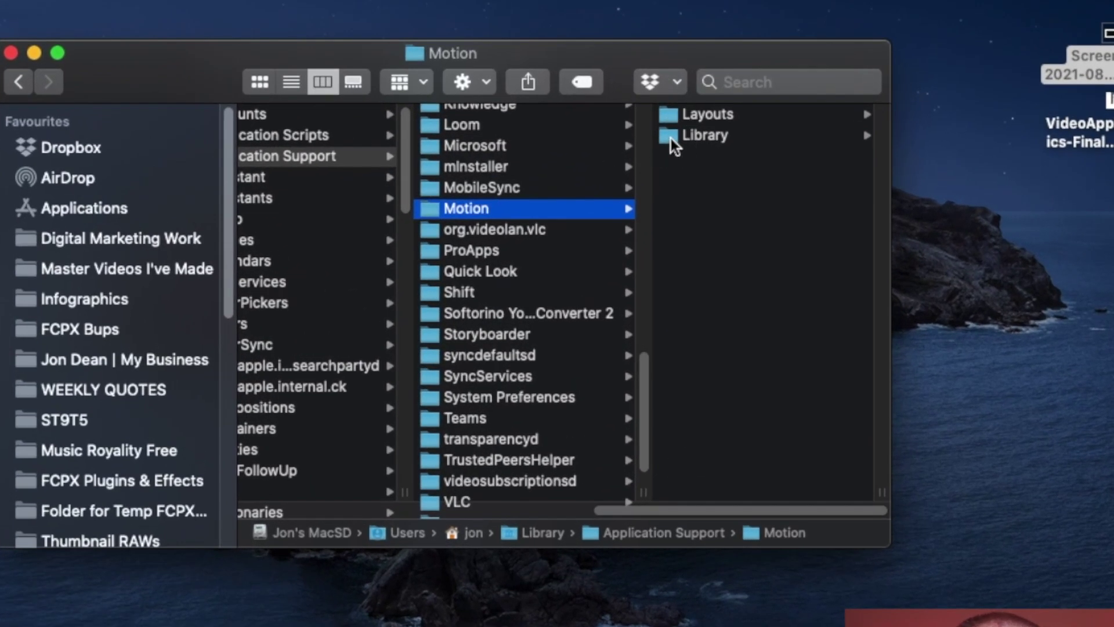
click(676, 139)
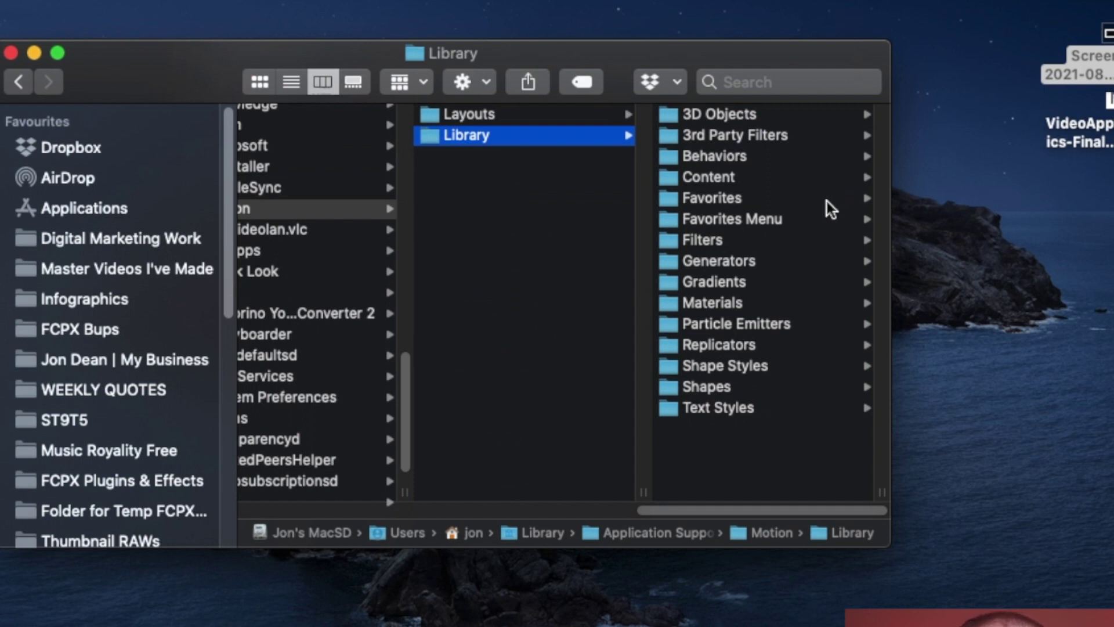
click(760, 413)
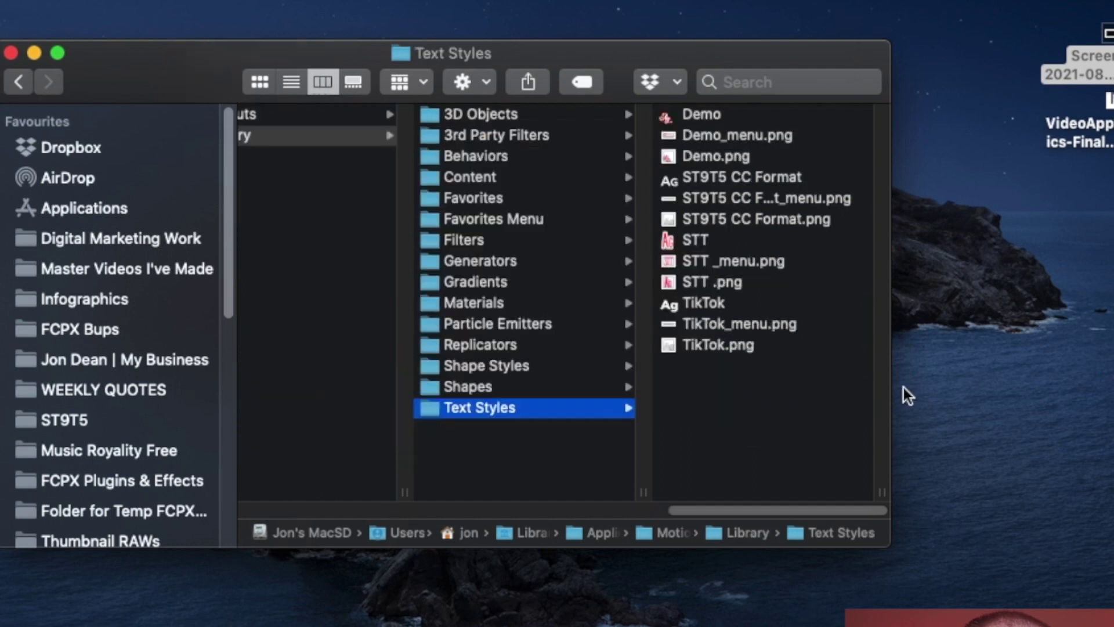
- Move Demo, Demo.png and Demo_menu.png to the Bin
click(703, 115)
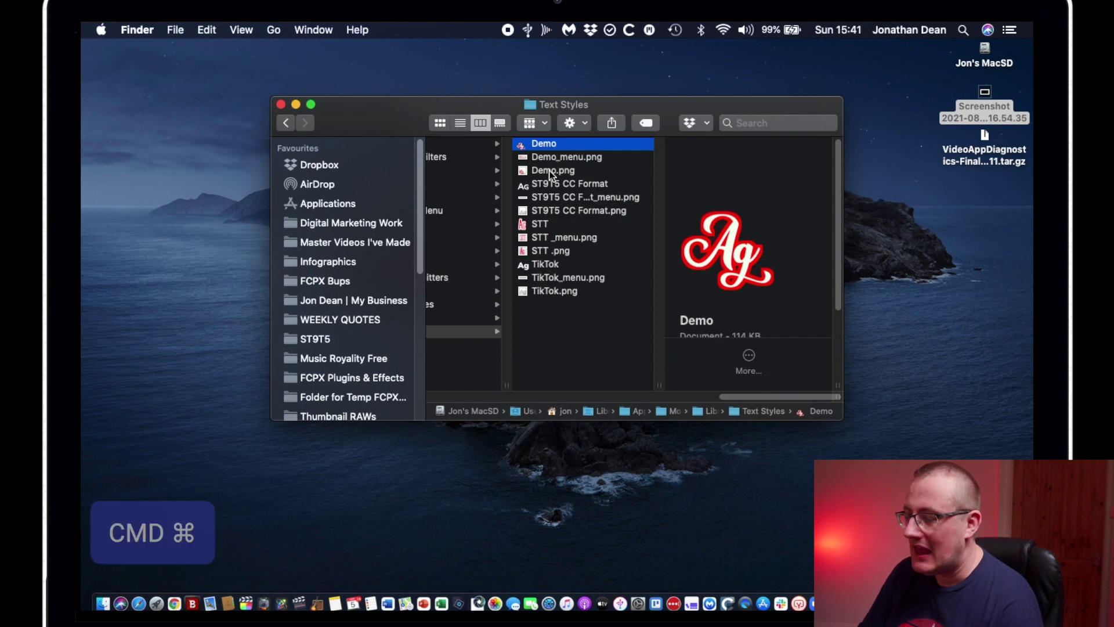
super+click(616, 174)
super+click(549, 160)
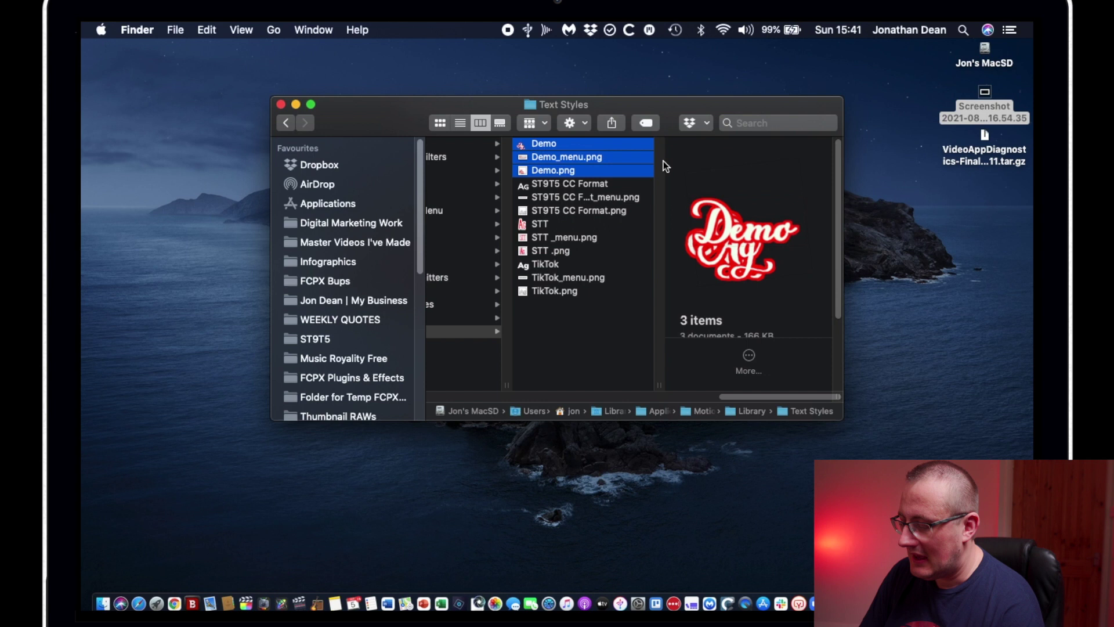
key(super+BackSpace)
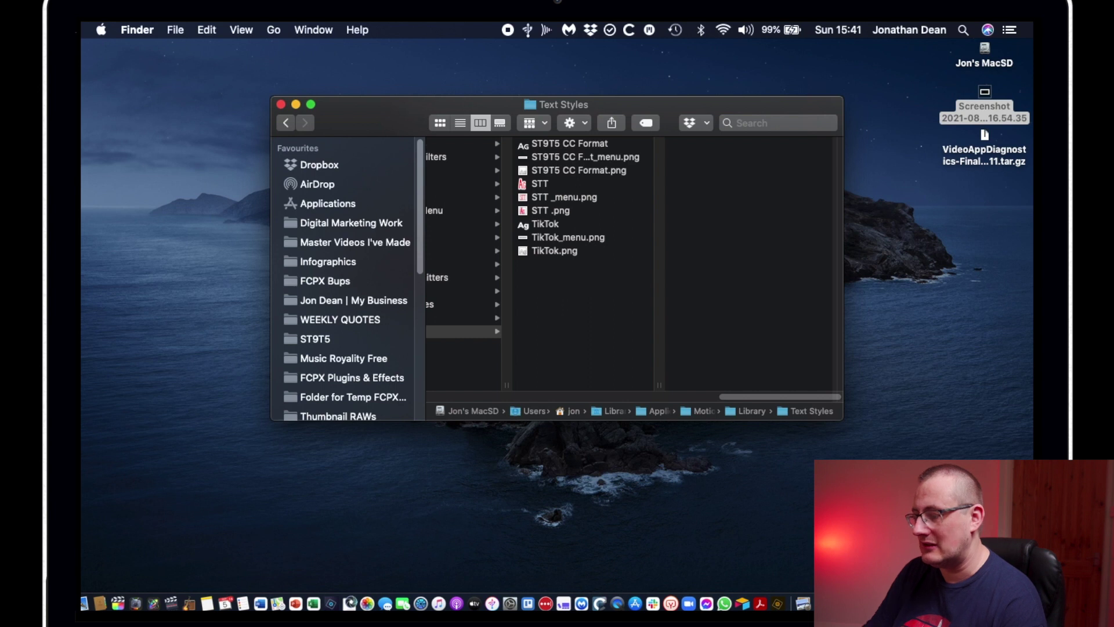
- Empty the Bin permanently and close the Text Styles window
click(1012, 603)
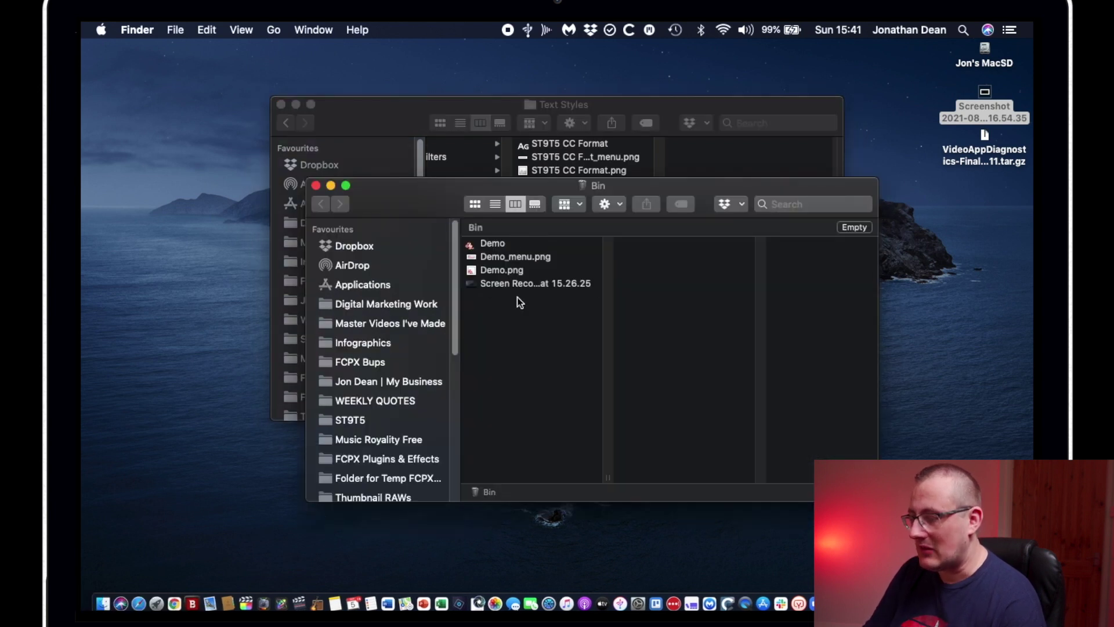
click(868, 228)
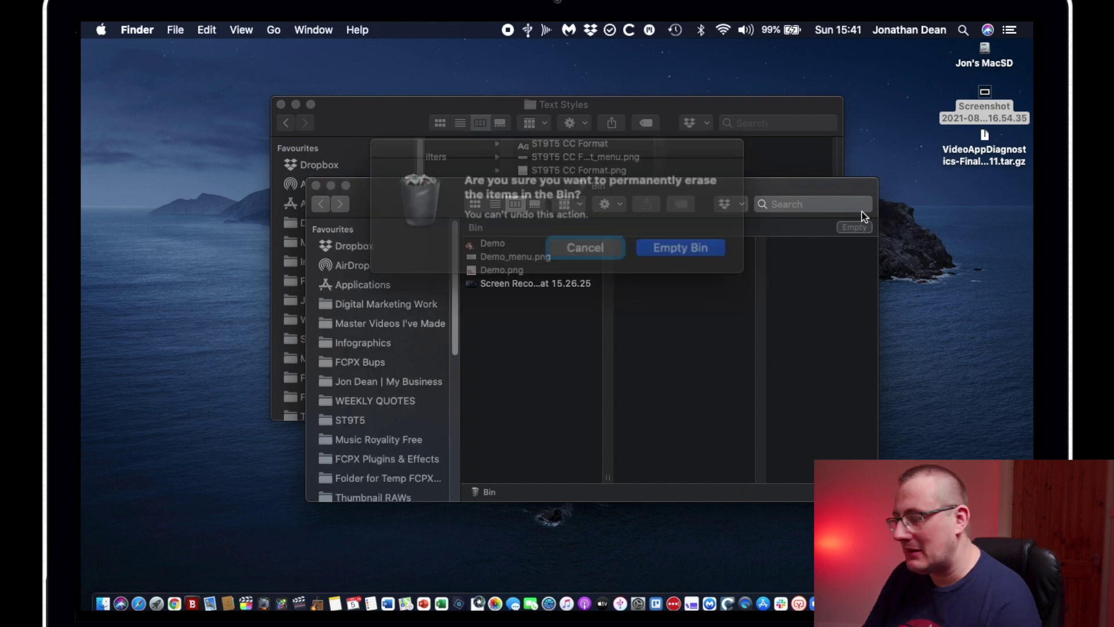
click(660, 241)
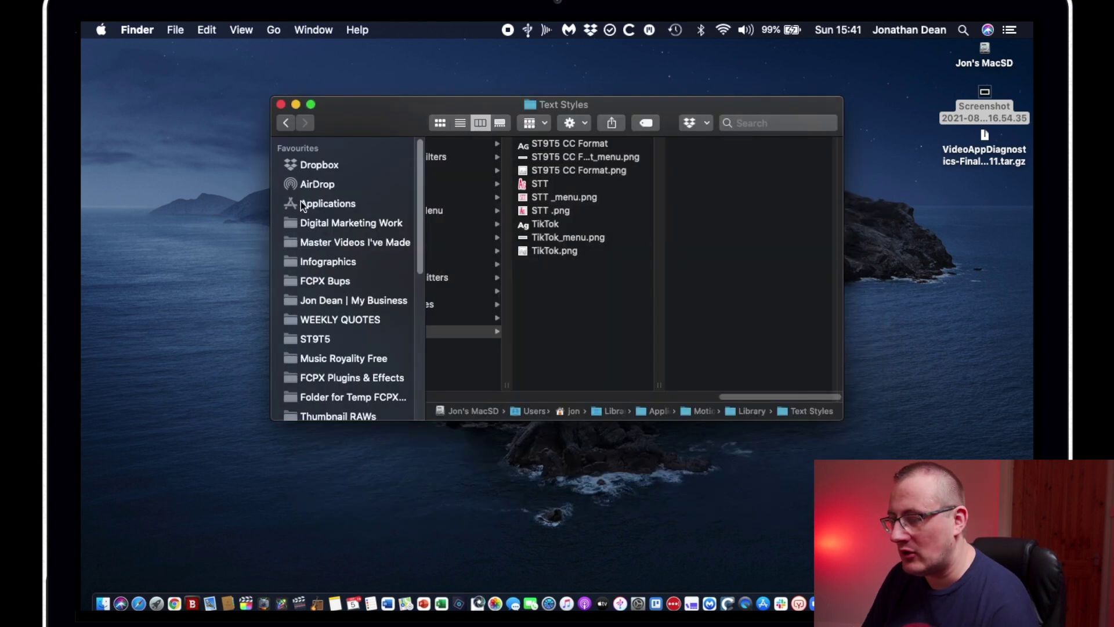
click(281, 105)
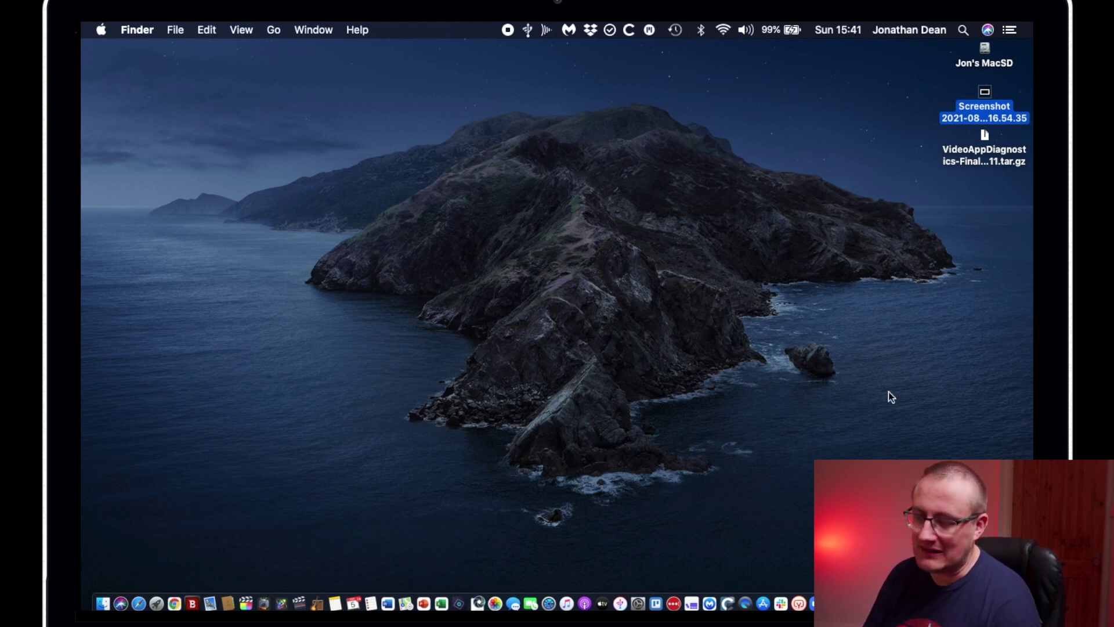
key(ctrl+Left)
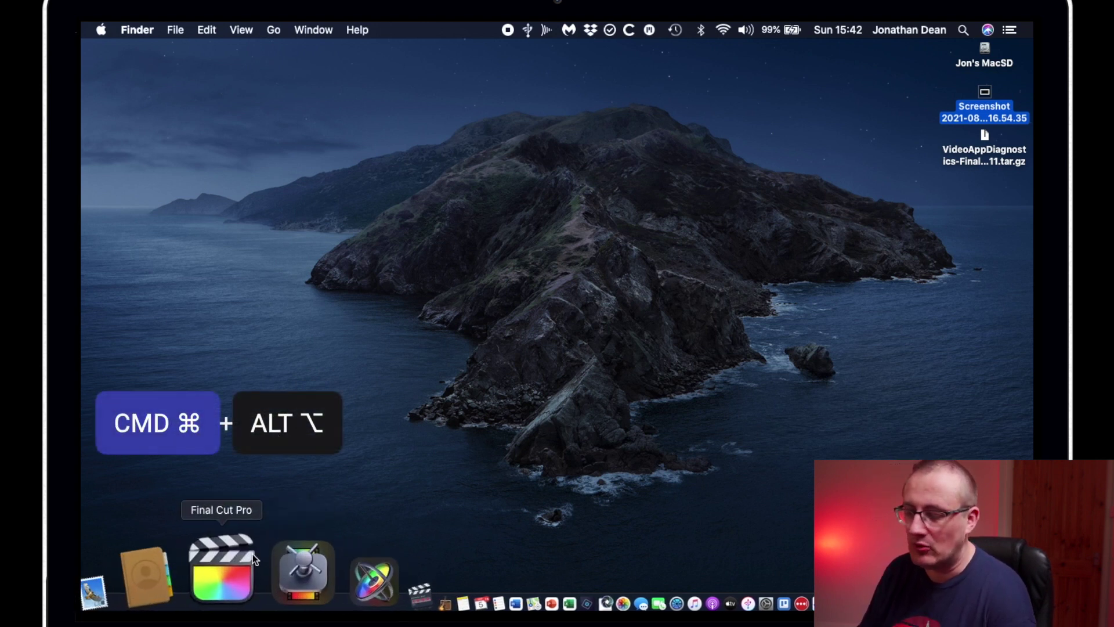
- Relaunch Final Cut Pro from the Dock holding Cmd+Option and choose Delete Preferences
alt+super+click(244, 598)
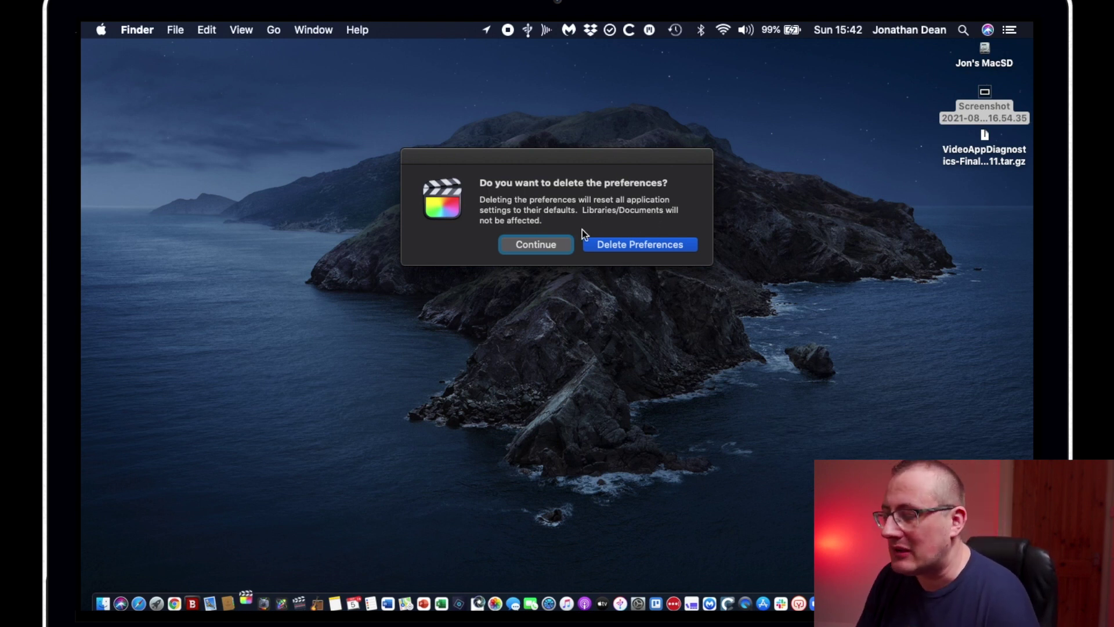
click(645, 247)
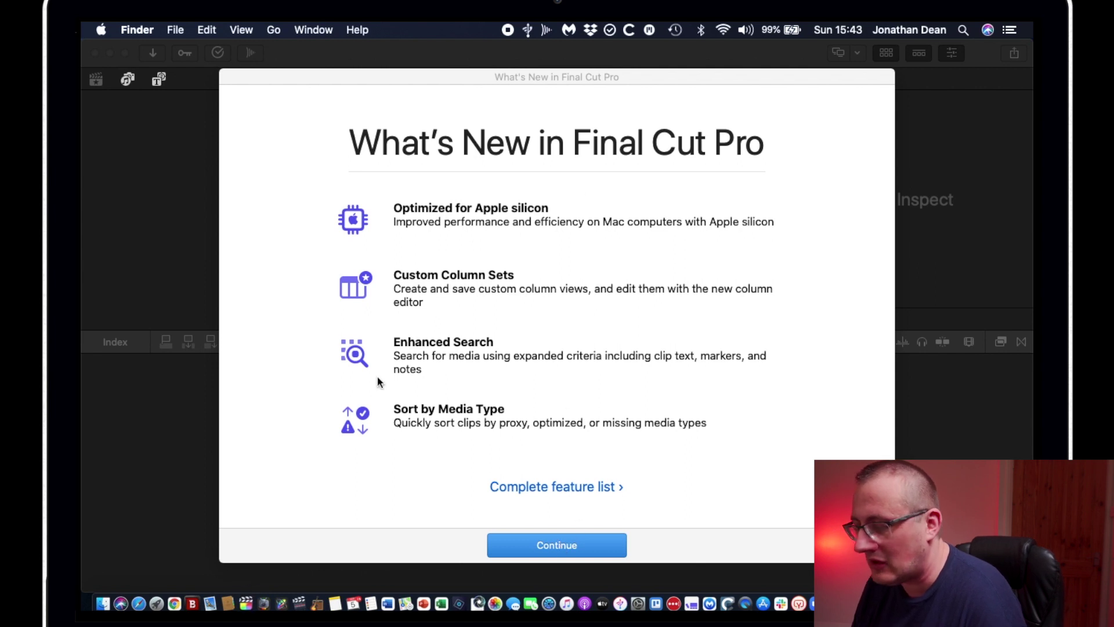
- Dismiss the What's New screen and open the Project project's timeline from the Project event
click(569, 545)
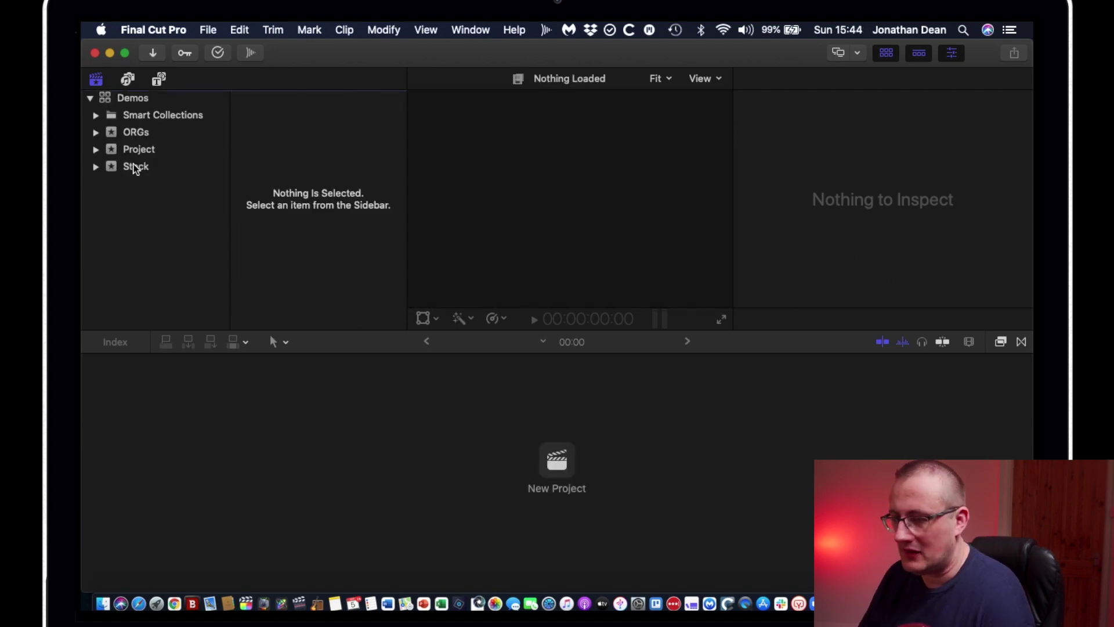
click(138, 150)
double_click(285, 227)
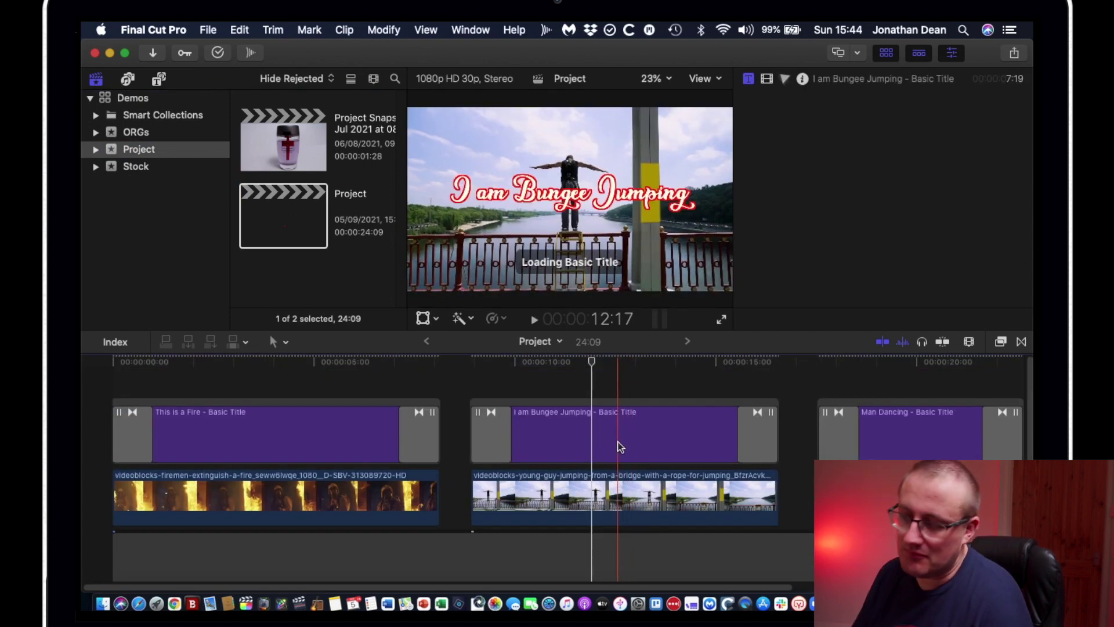
- Select the This is a Fire title and view its text style presets, cancelling the save-preset prompt
click(303, 364)
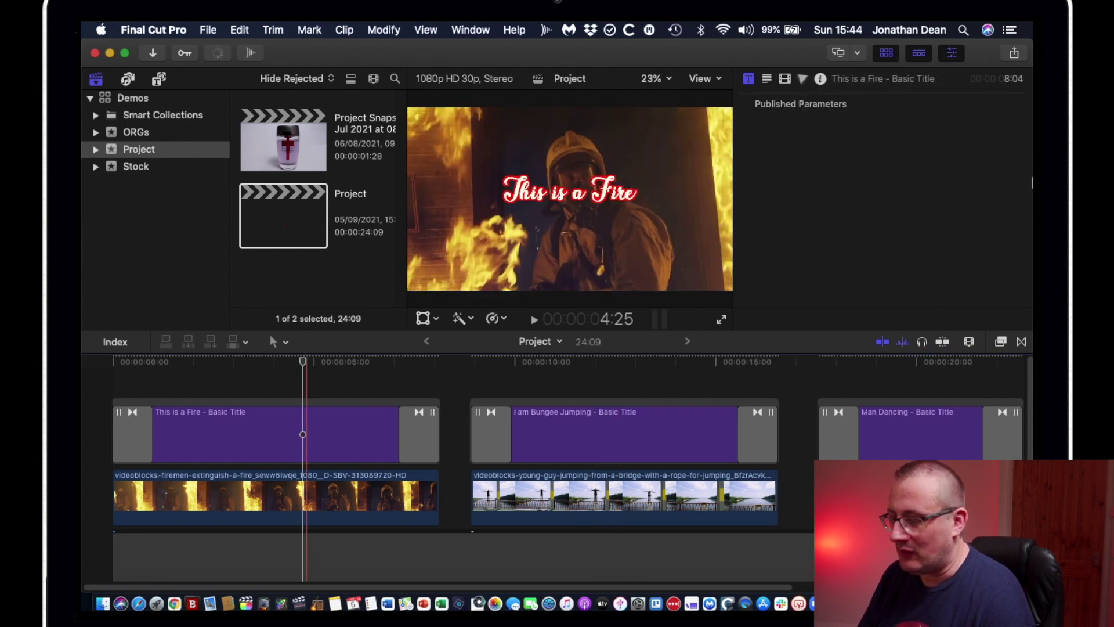
click(377, 447)
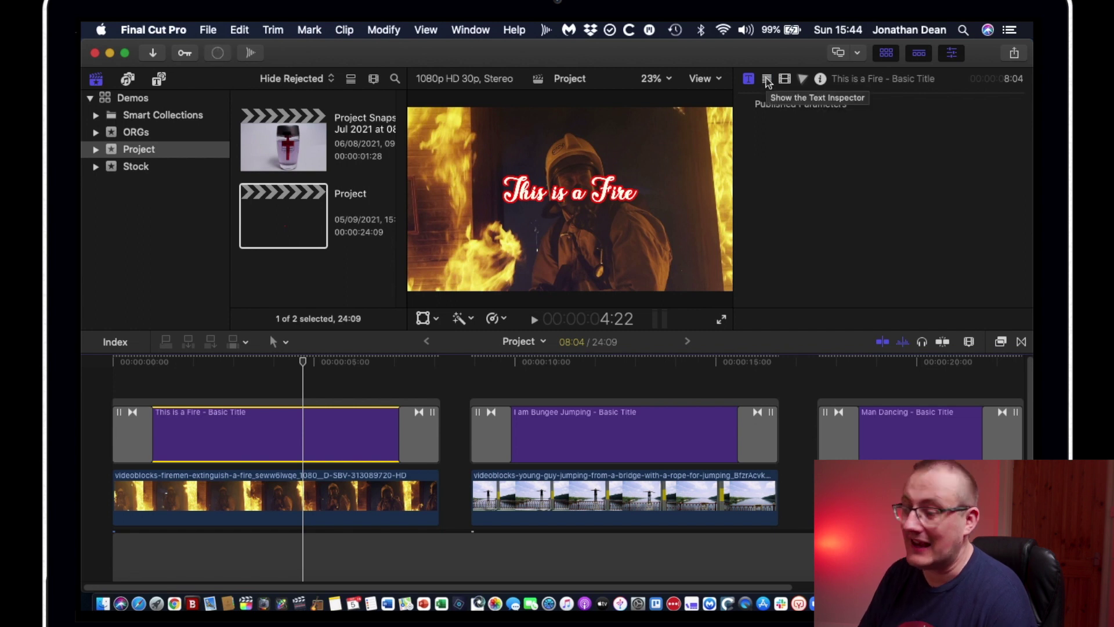
click(767, 79)
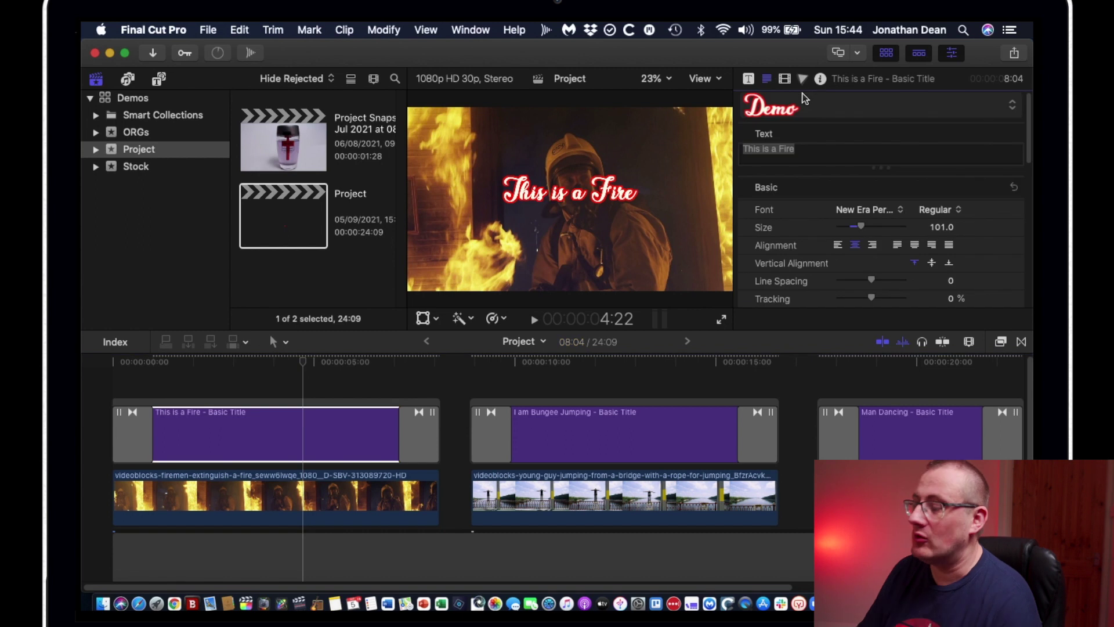
click(853, 109)
click(853, 106)
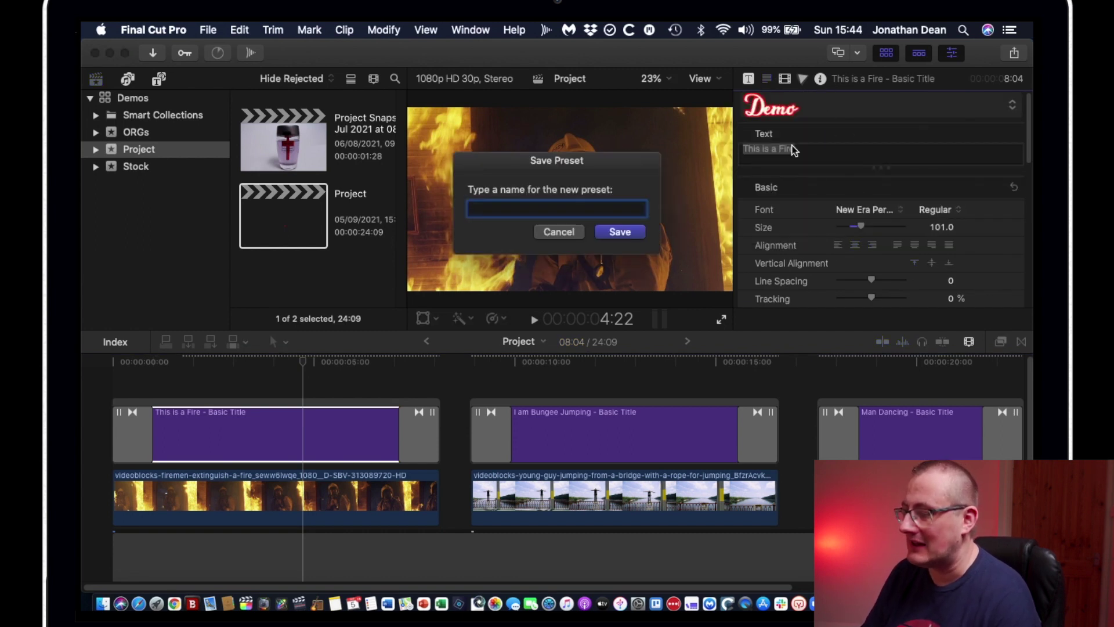
click(572, 234)
- Browse the I am Bungee Jumping title's 2D Styles presets for Demo, then close the list
click(921, 109)
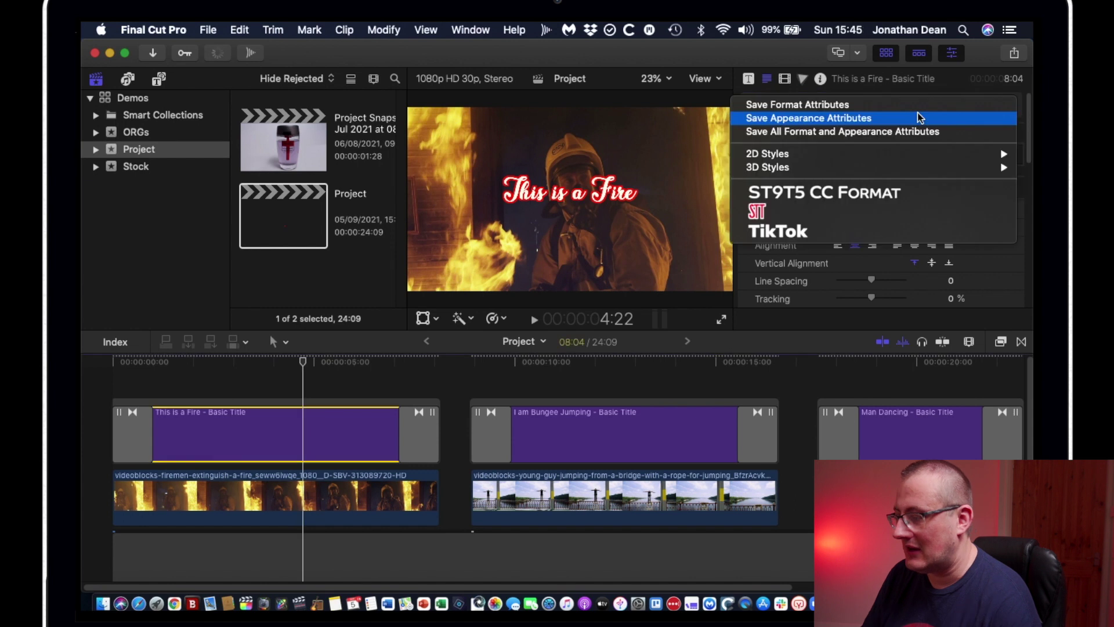
key(Escape)
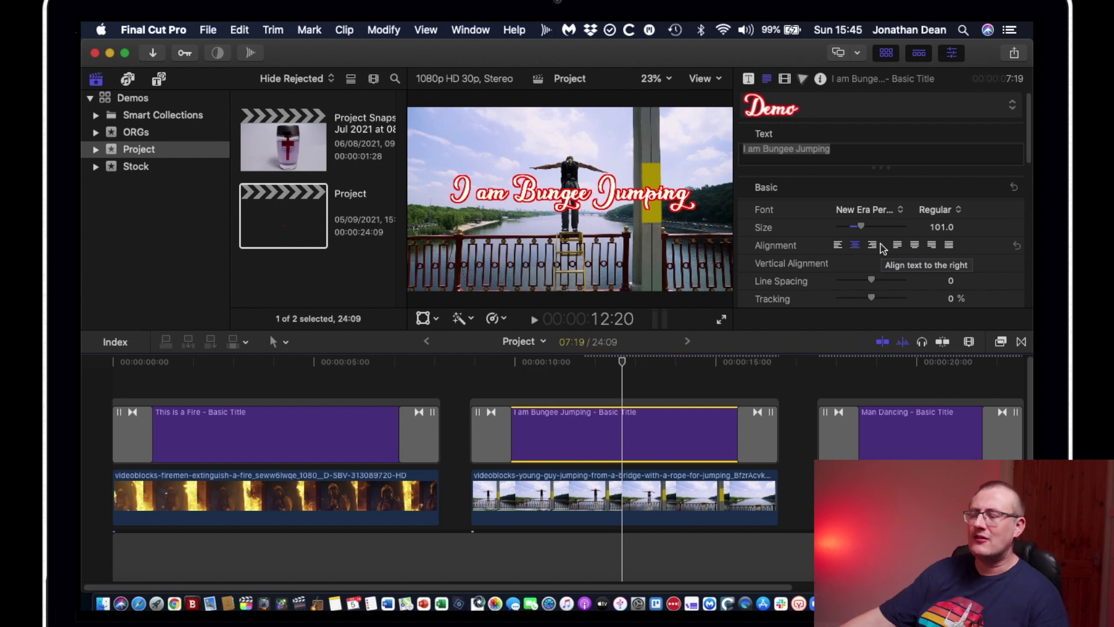
click(886, 107)
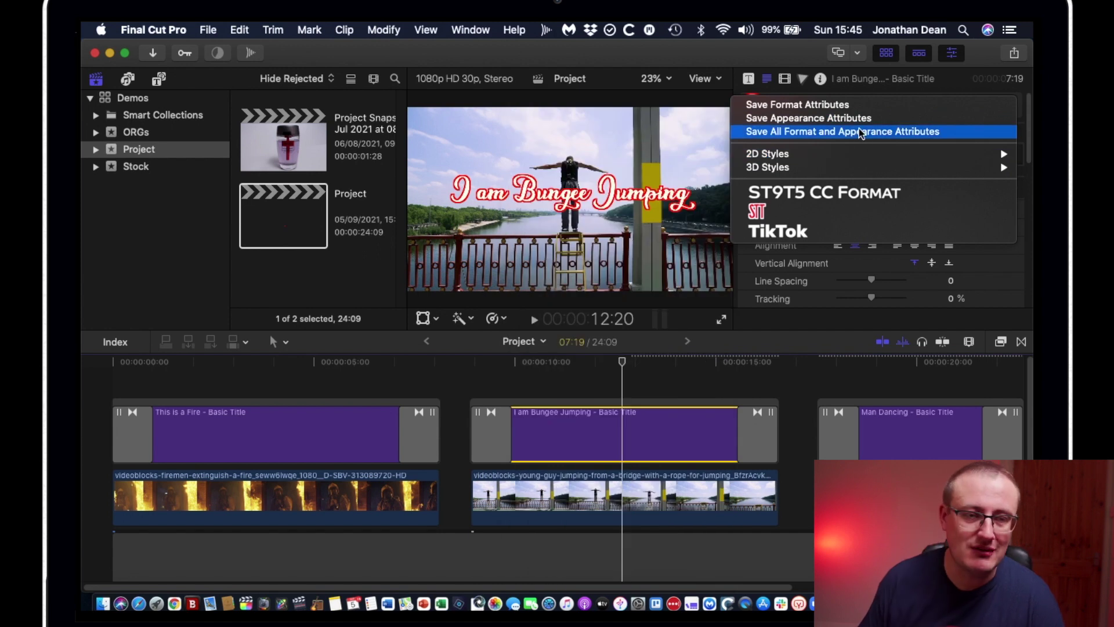
mouse_move(936, 157)
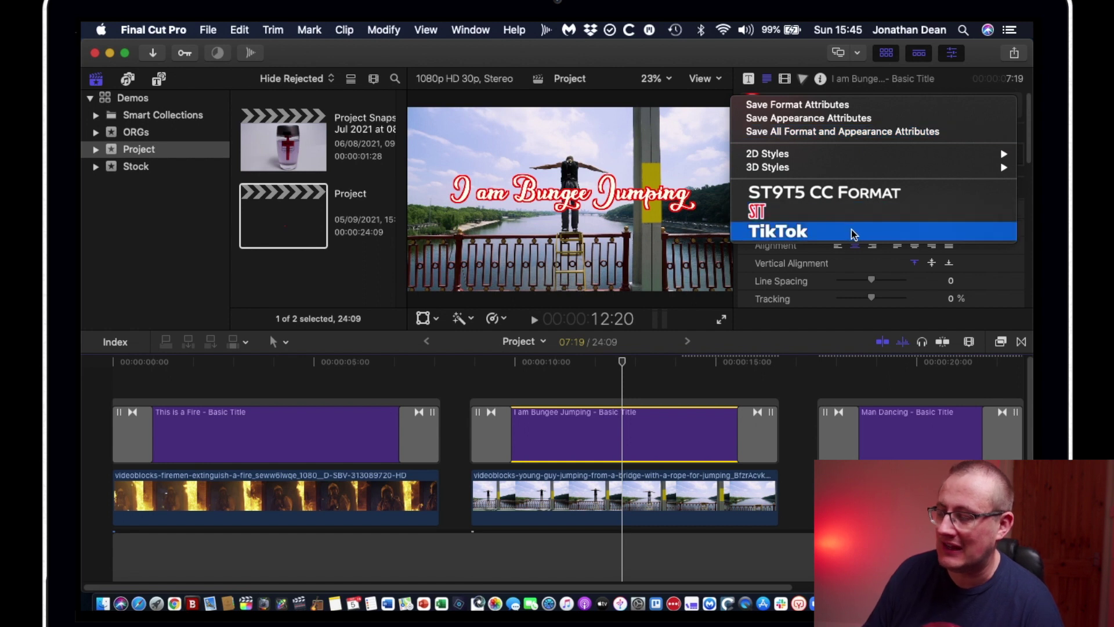
click(1031, 124)
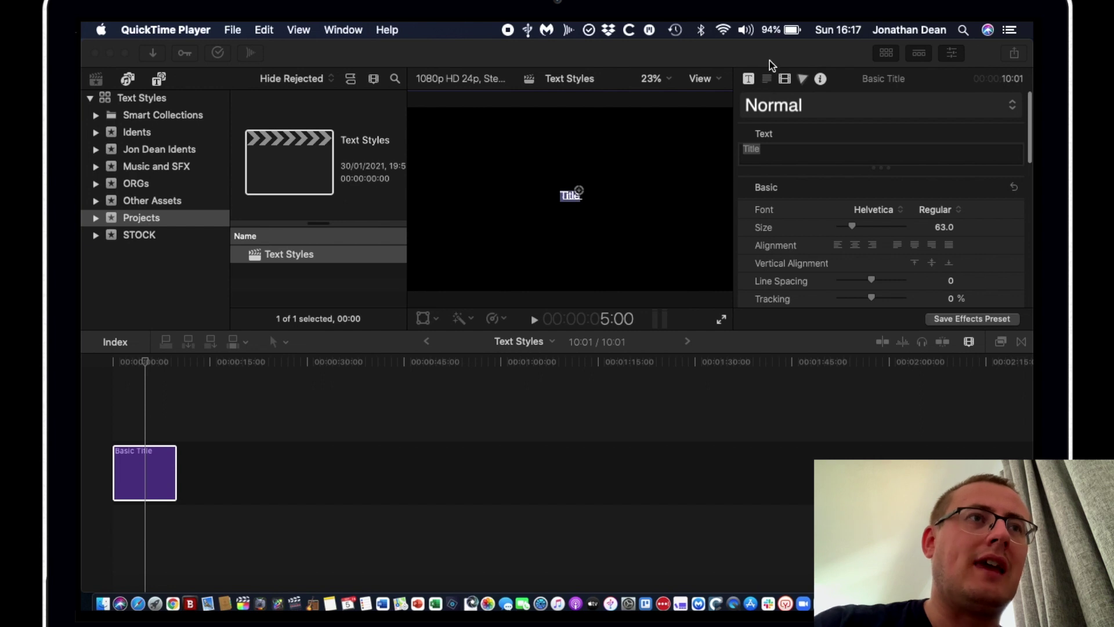
click(1013, 107)
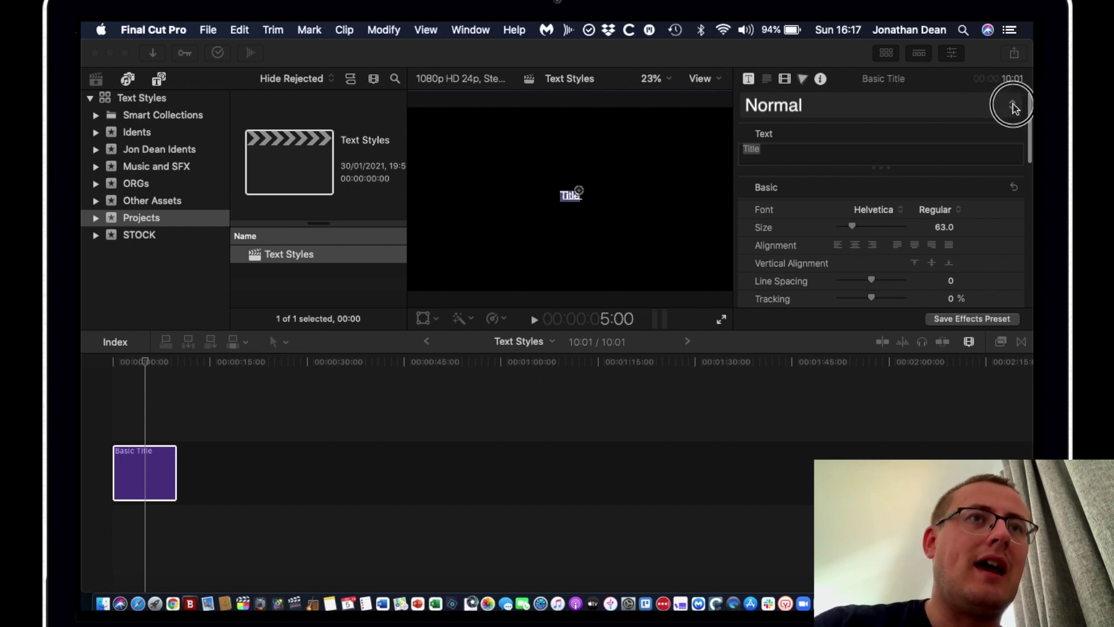
click(1011, 106)
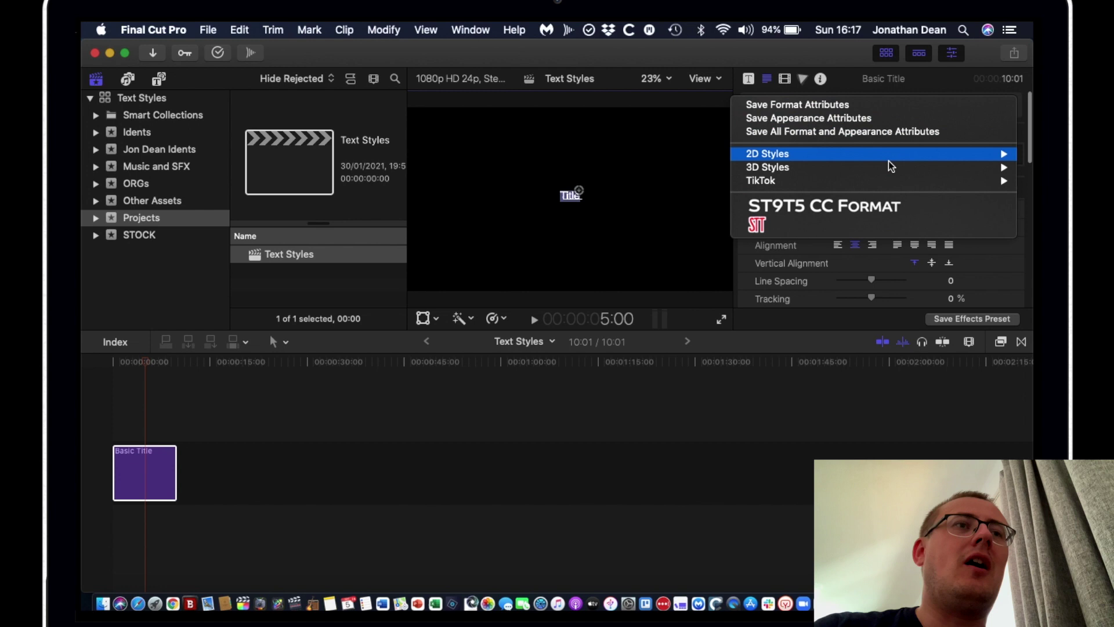
mouse_move(844, 183)
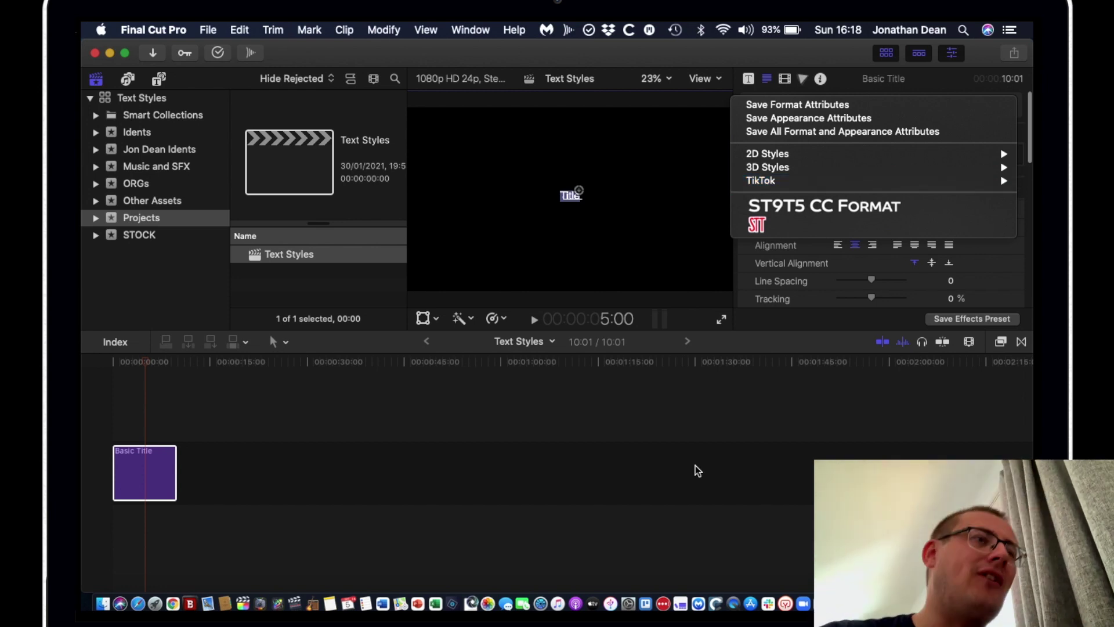
click(613, 398)
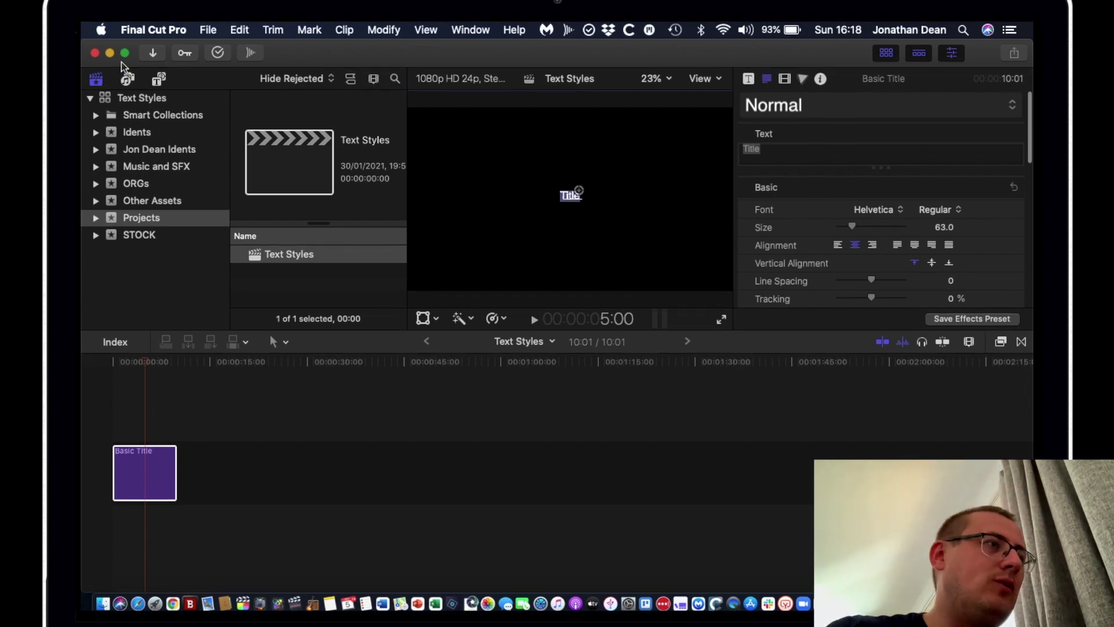
key(super+q)
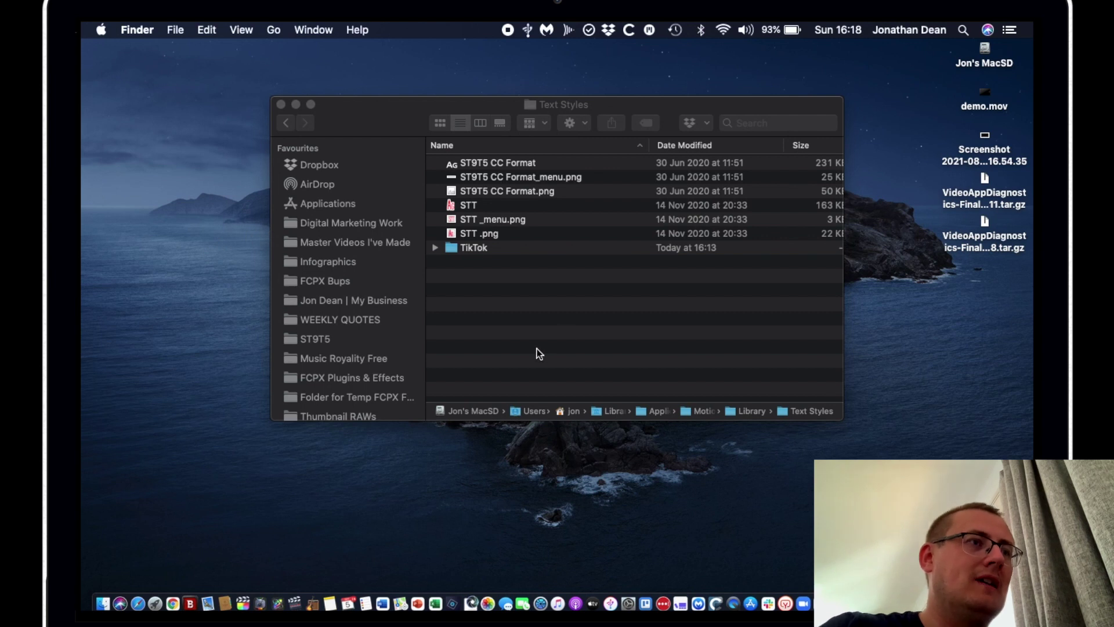
click(281, 105)
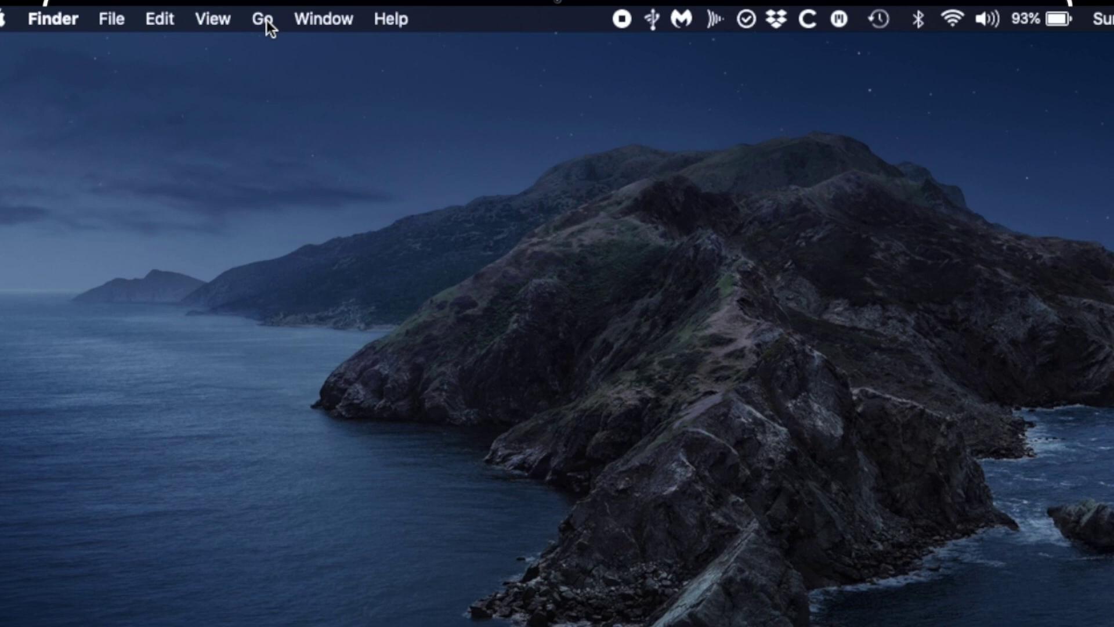
click(273, 23)
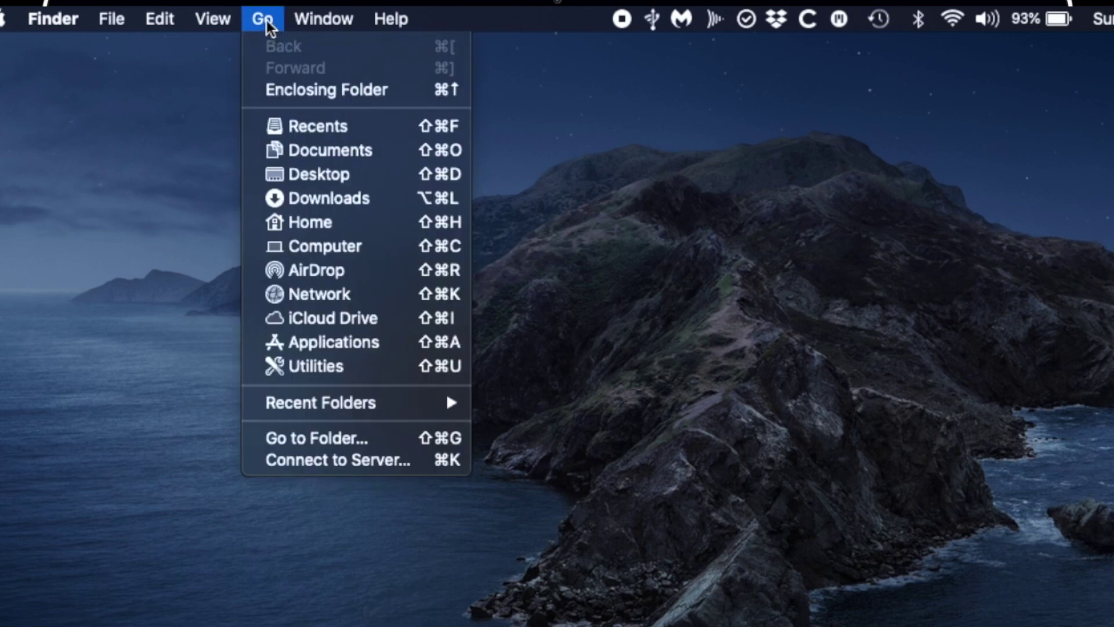
key(alt)
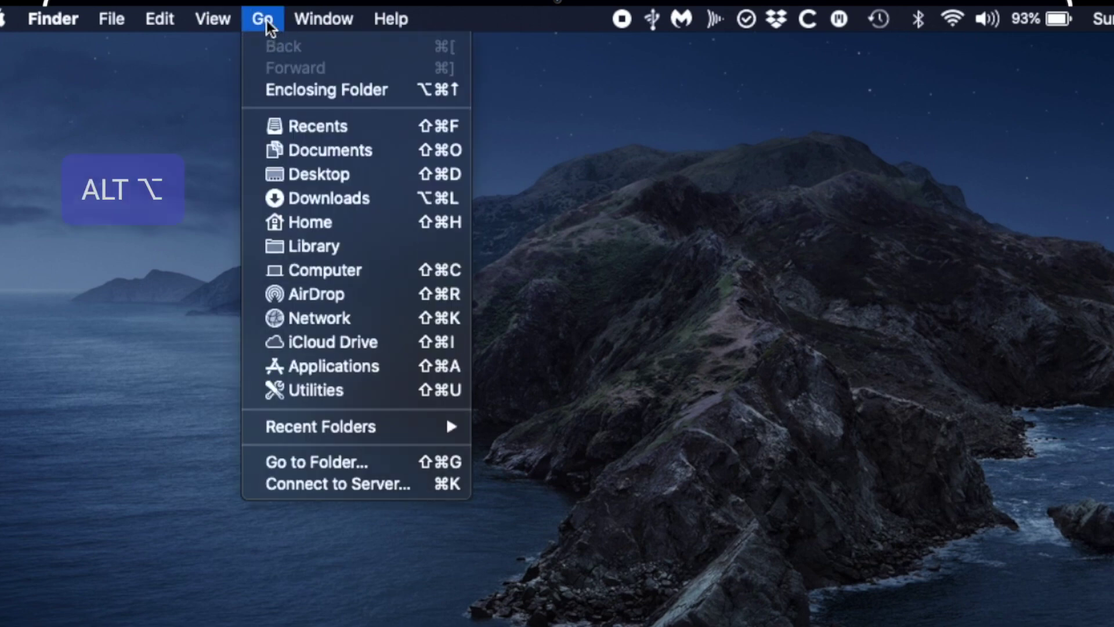
click(318, 246)
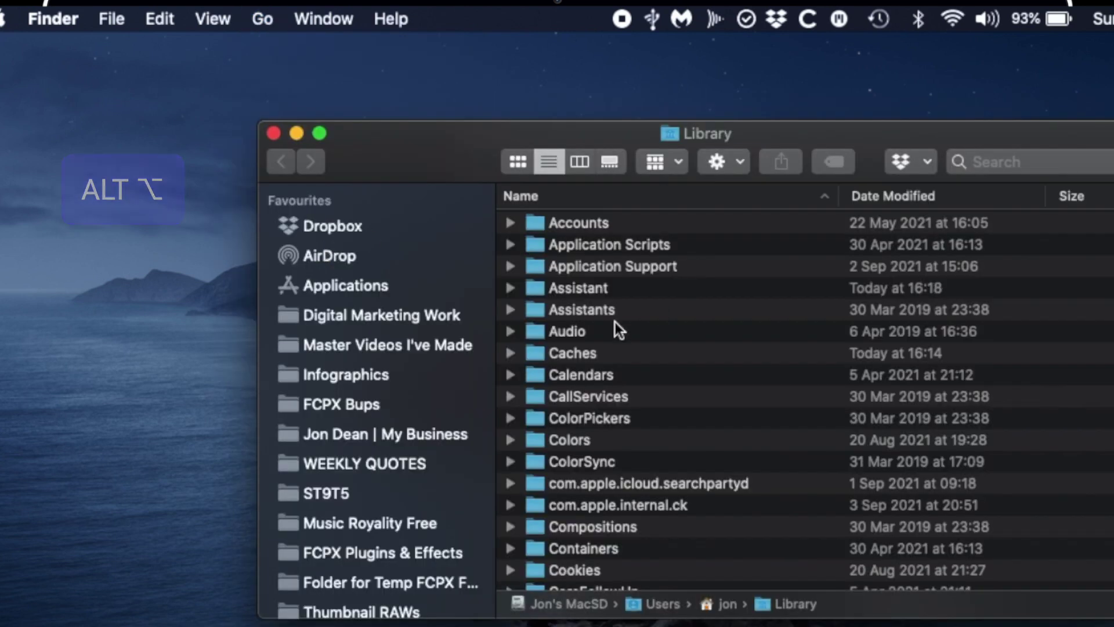
click(601, 268)
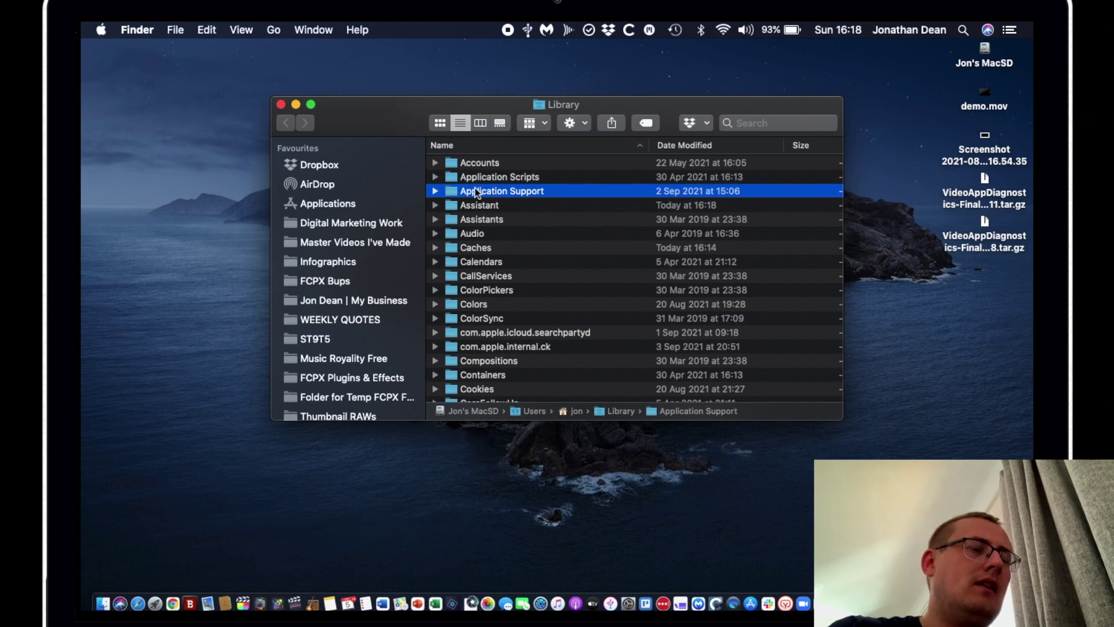
double_click(474, 191)
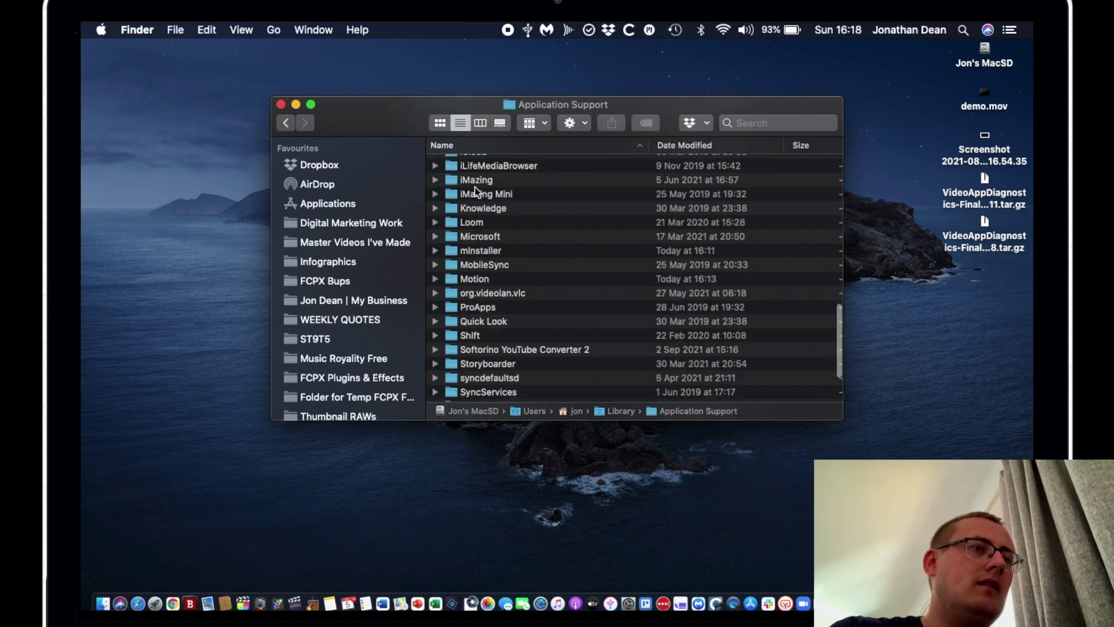
click(466, 280)
double_click(467, 281)
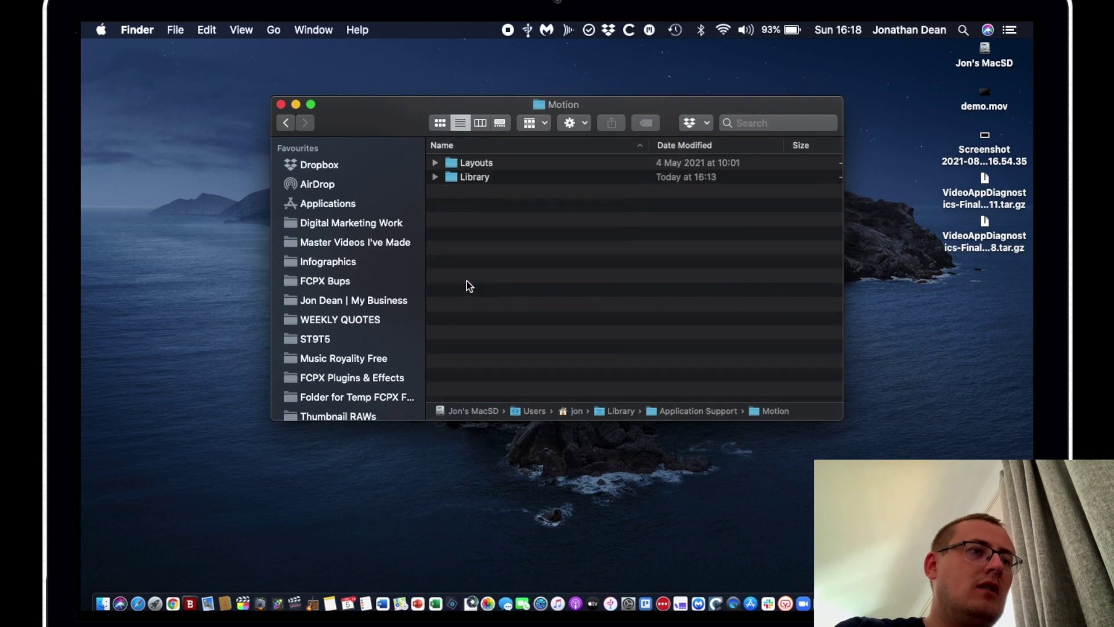
click(467, 182)
double_click(468, 182)
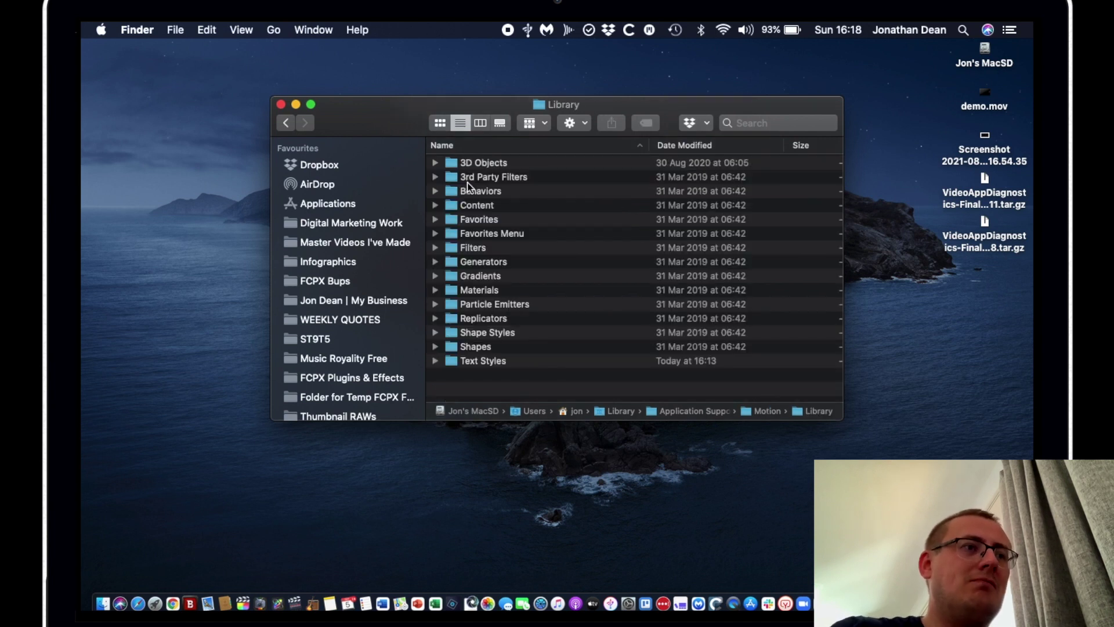
double_click(472, 360)
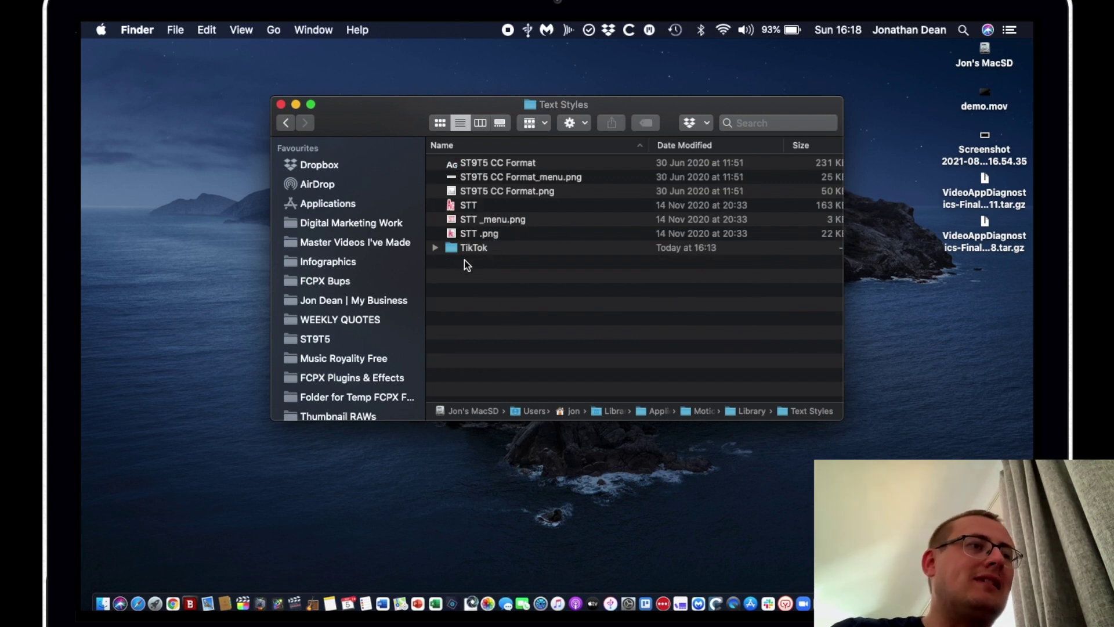
- Create a new folder named ST9T5 inside Text Styles
key(super+shift+n)
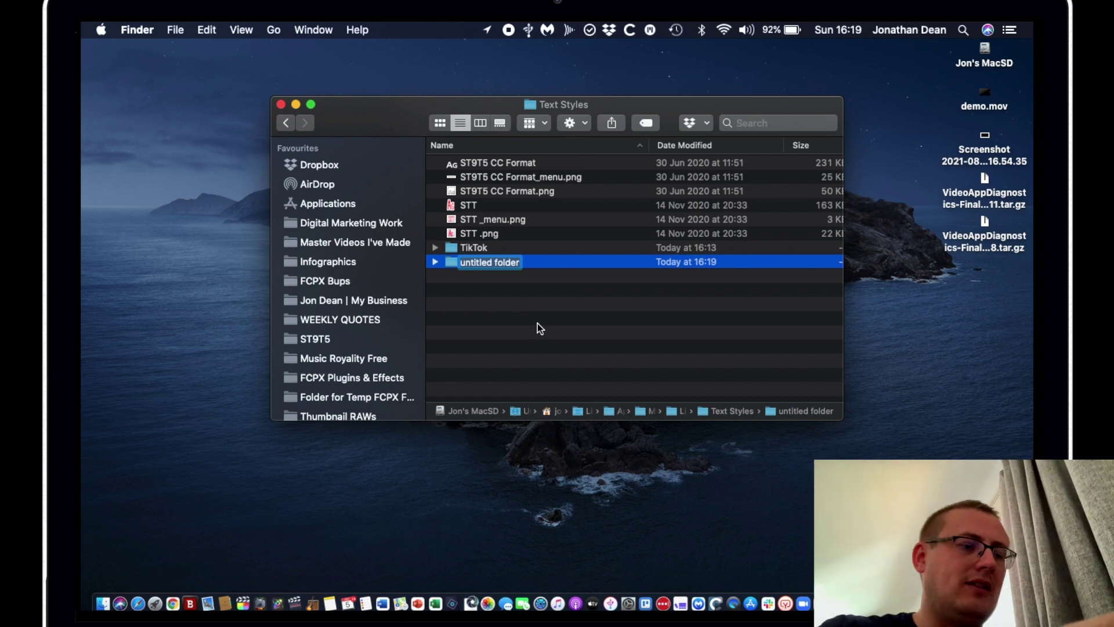
text(ST9)
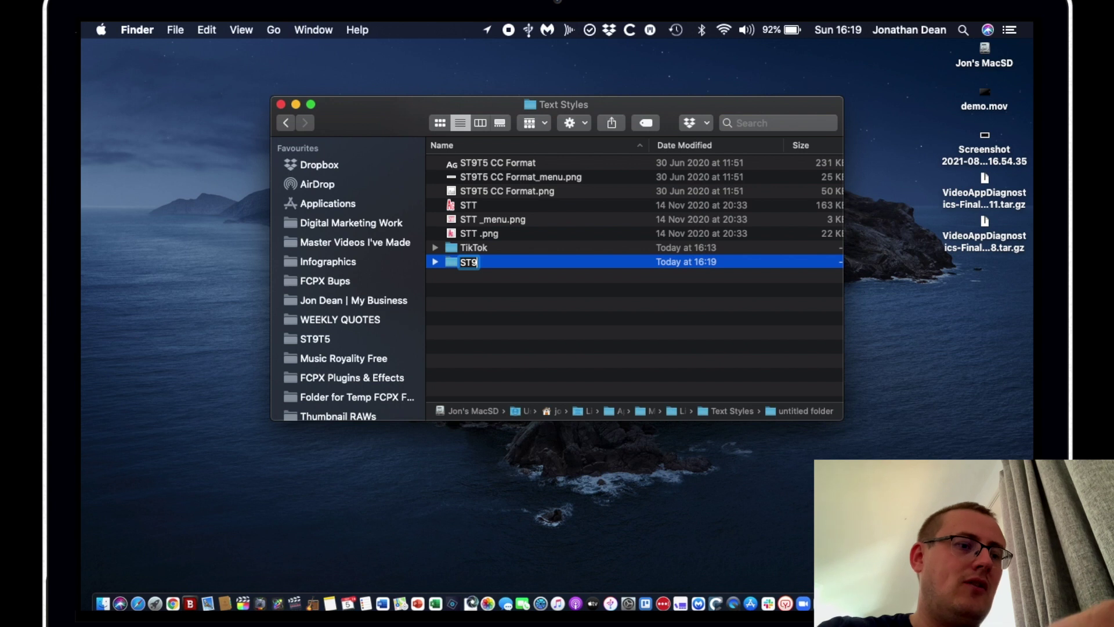
text(T5)
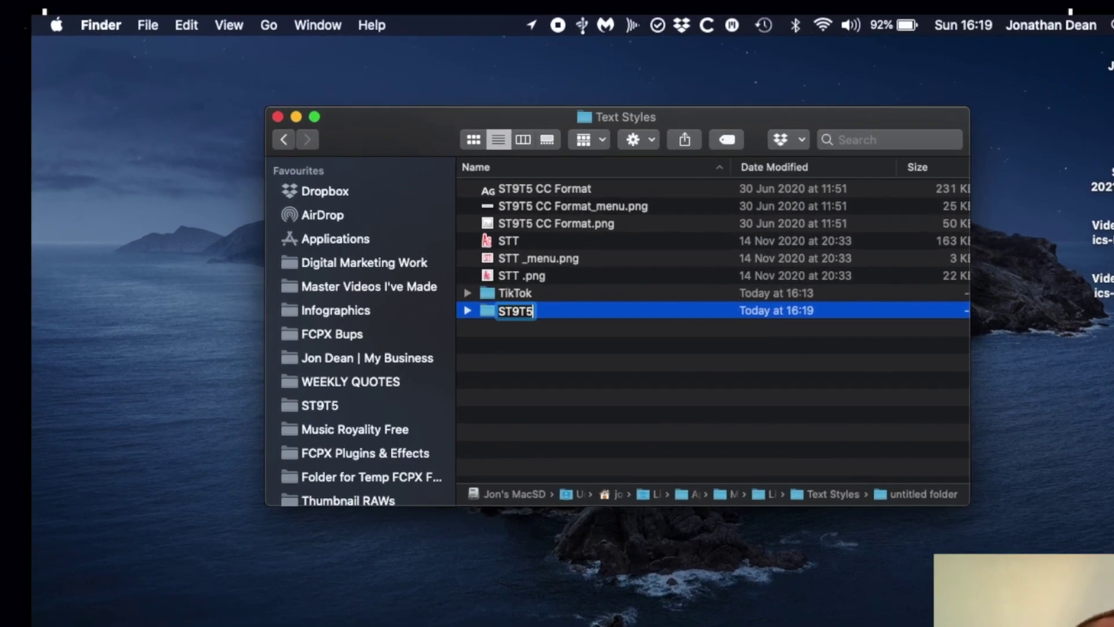
key(Return)
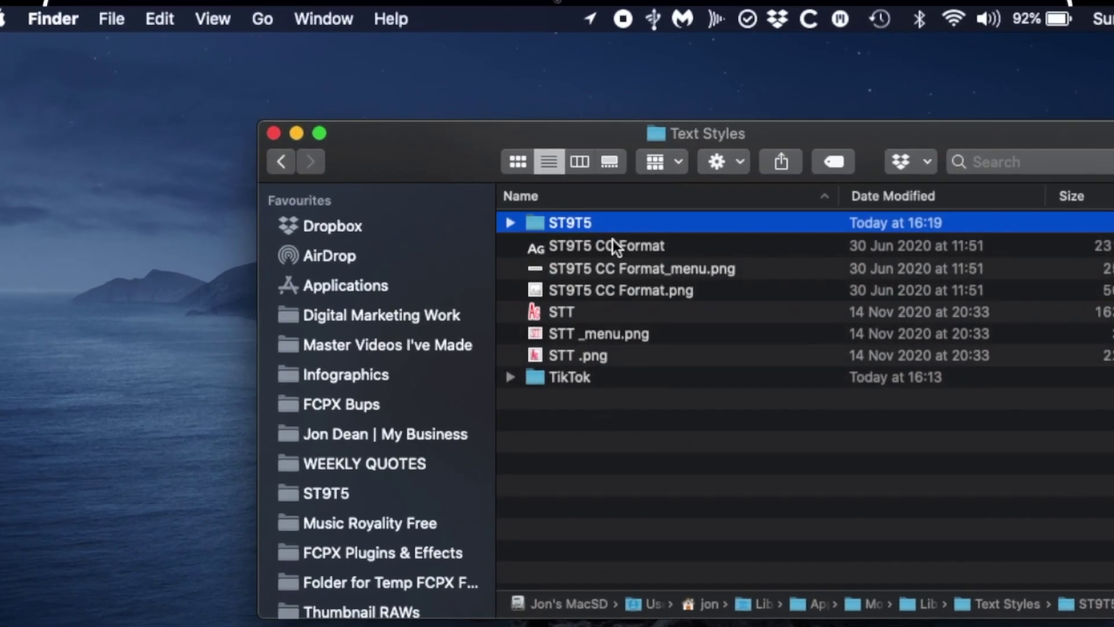
- Move ST9T5 CC Format, its .png and its _menu.png files into the ST9T5 folder
click(612, 240)
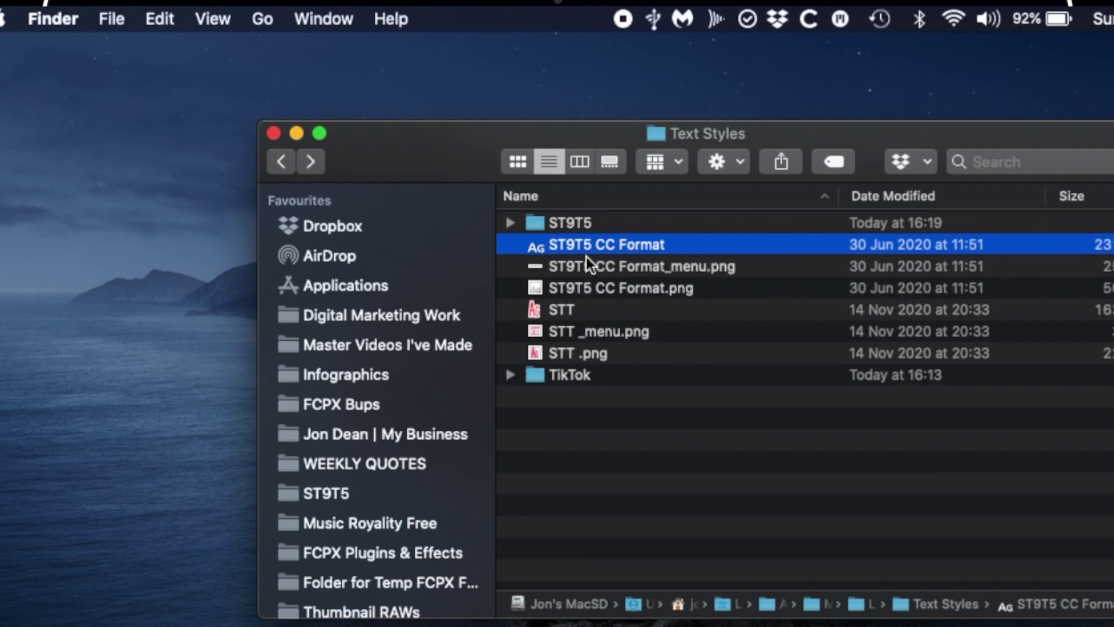
super+click(583, 289)
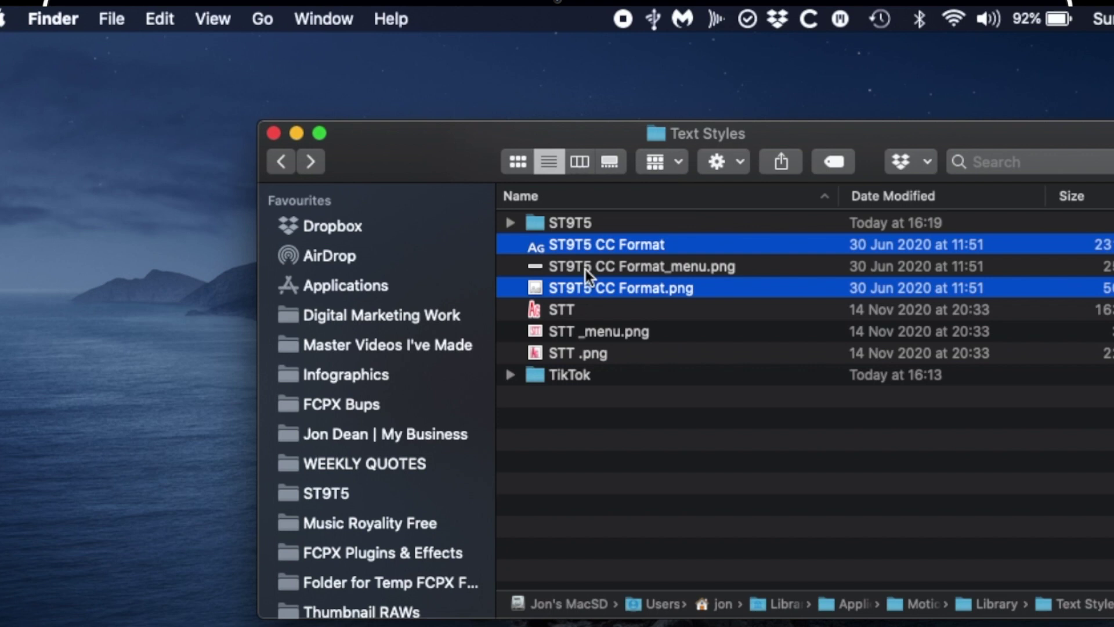
super+click(586, 268)
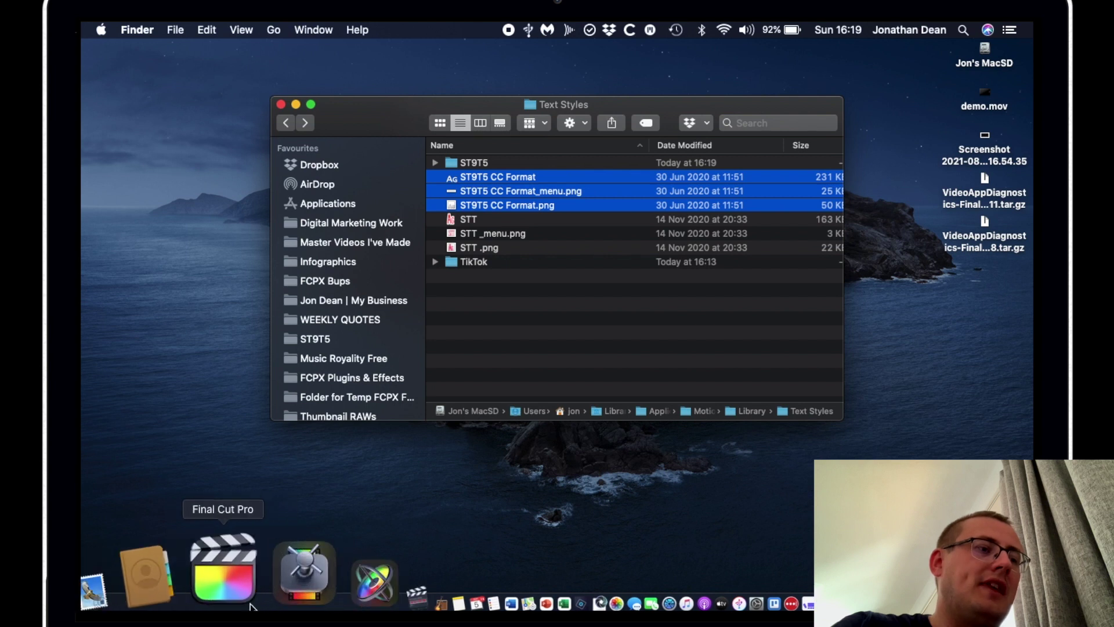
drag(478, 186, 470, 166)
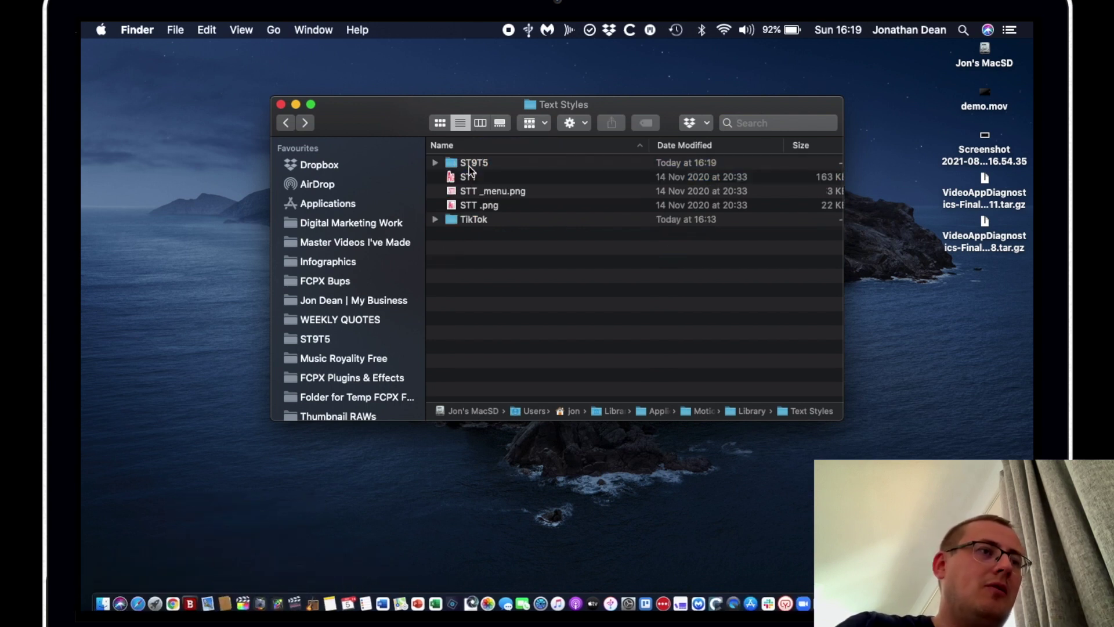
- Close Finder, relaunch Final Cut Pro and view the Basic Title's saved styles, now listing ST9T5
click(282, 105)
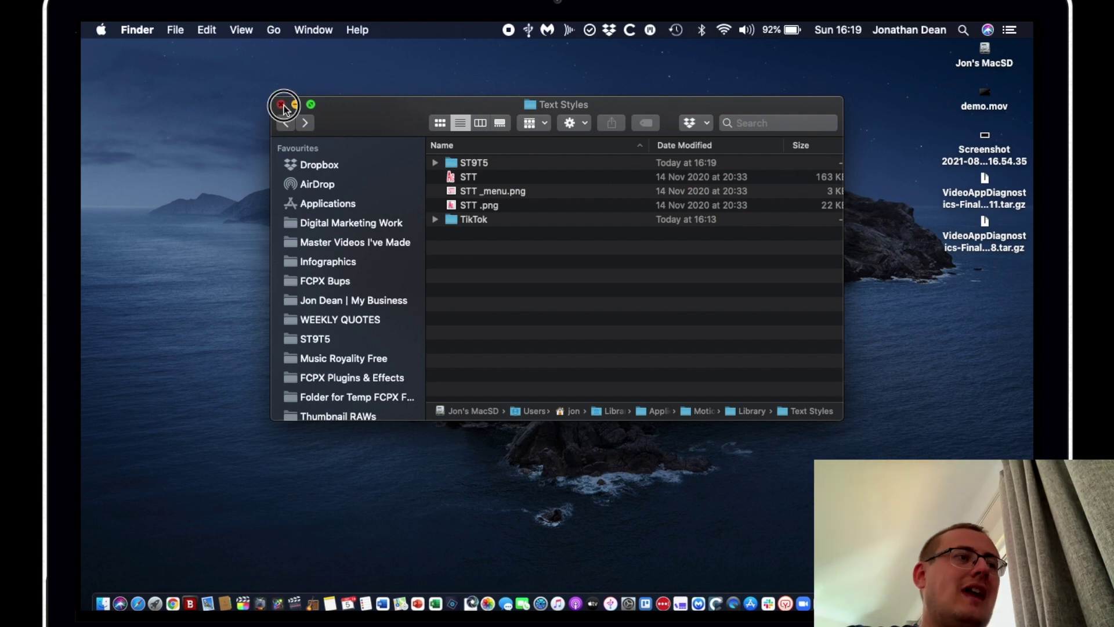
click(241, 589)
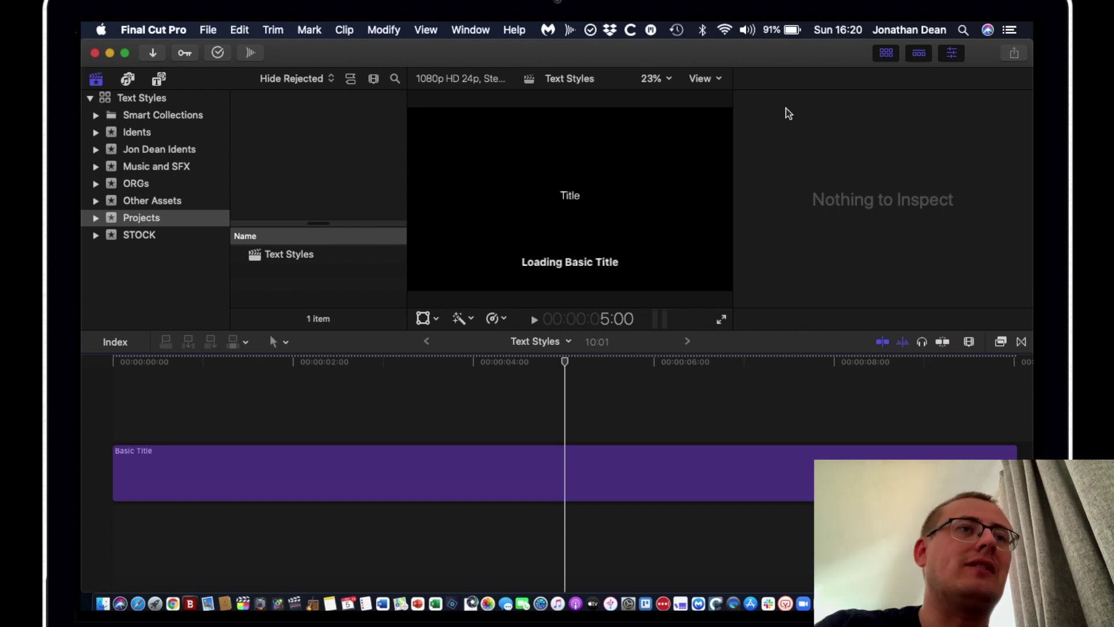
click(552, 452)
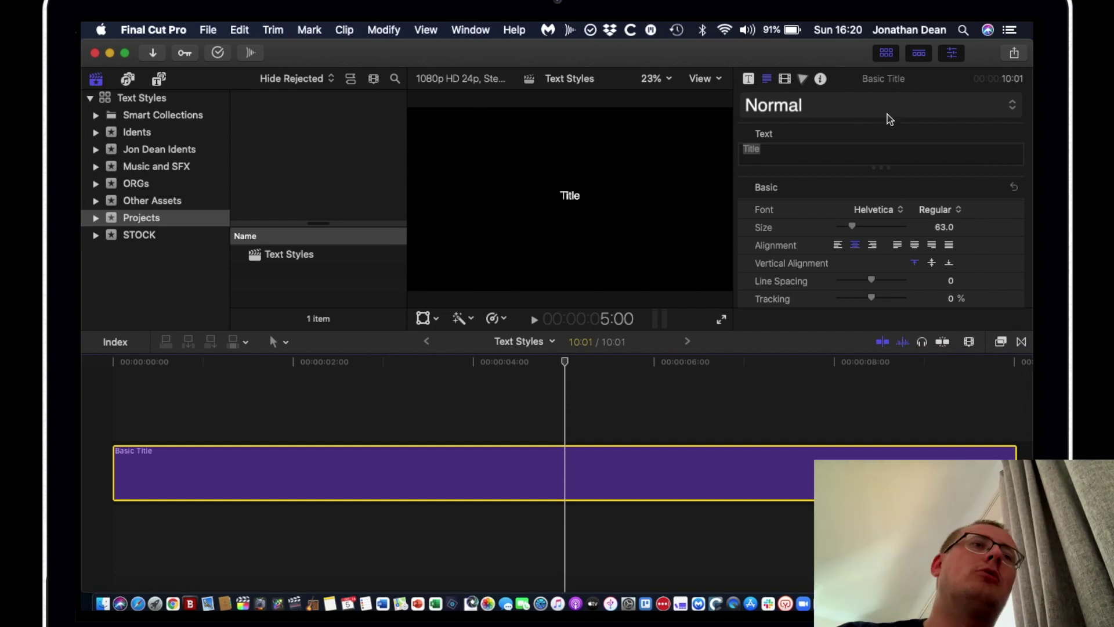
click(1010, 110)
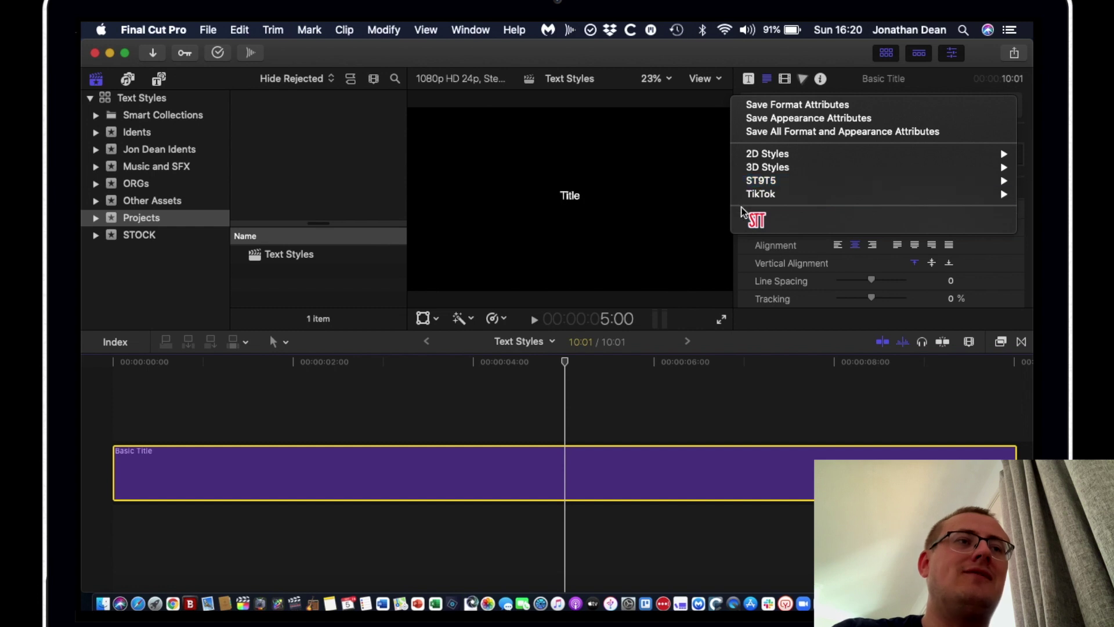
mouse_move(769, 186)
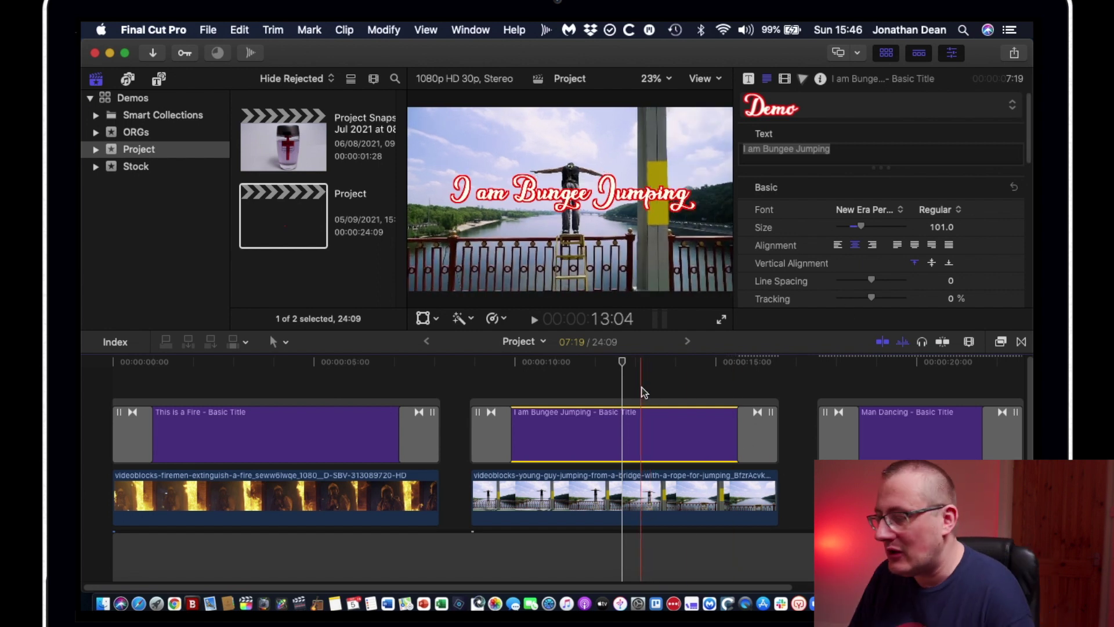
- Delete the bungee jumping video clip, keeping its I am Bungee Jumping title
click(643, 503)
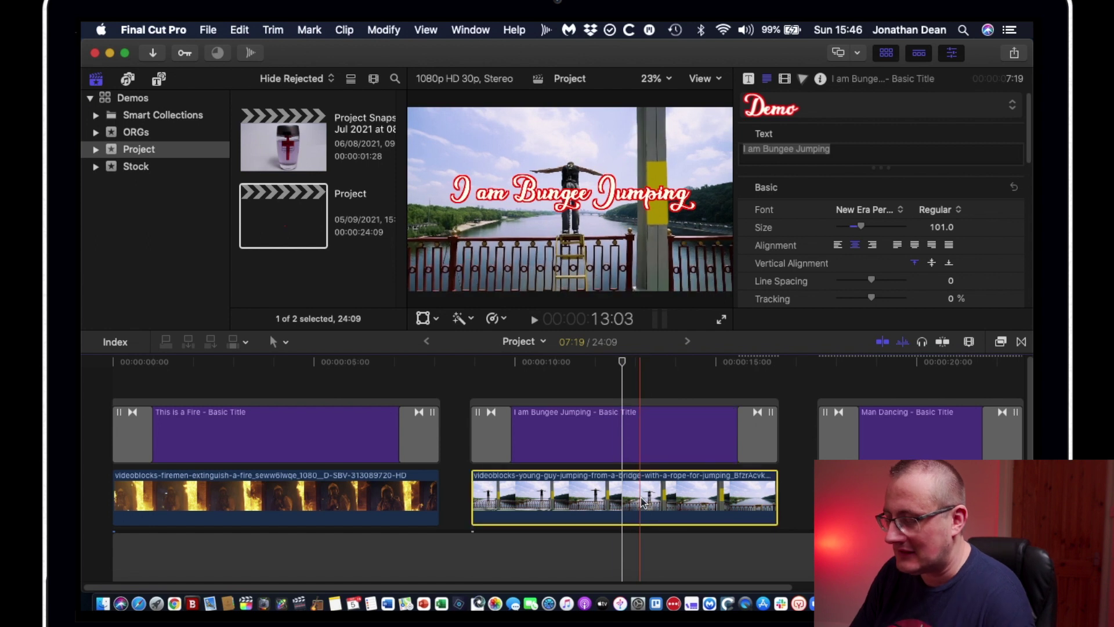
key(alt+super+BackSpace)
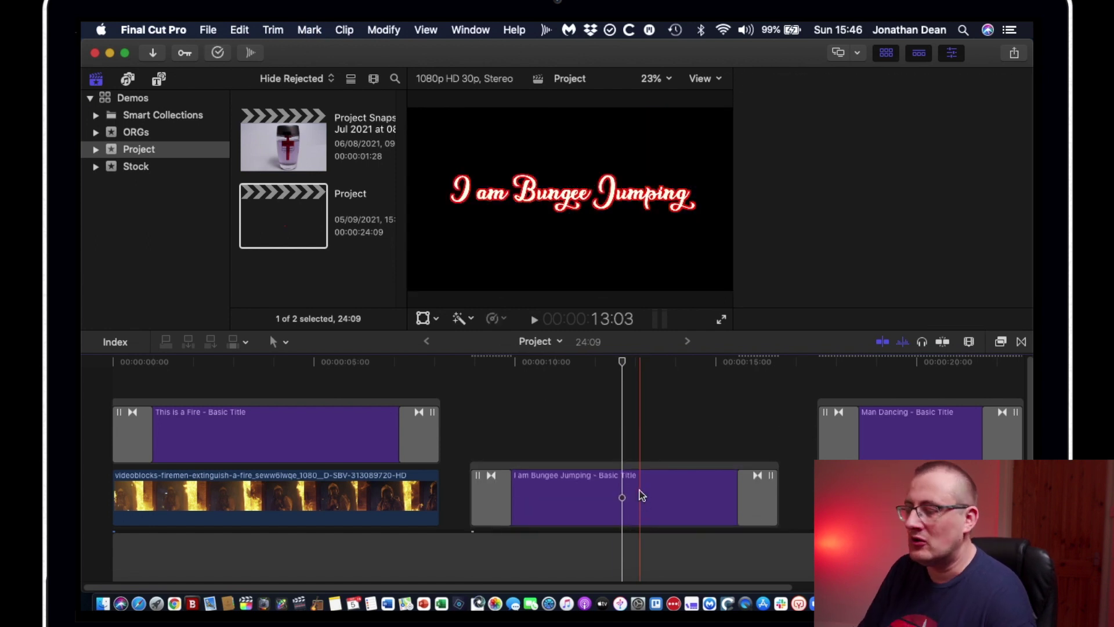
click(642, 495)
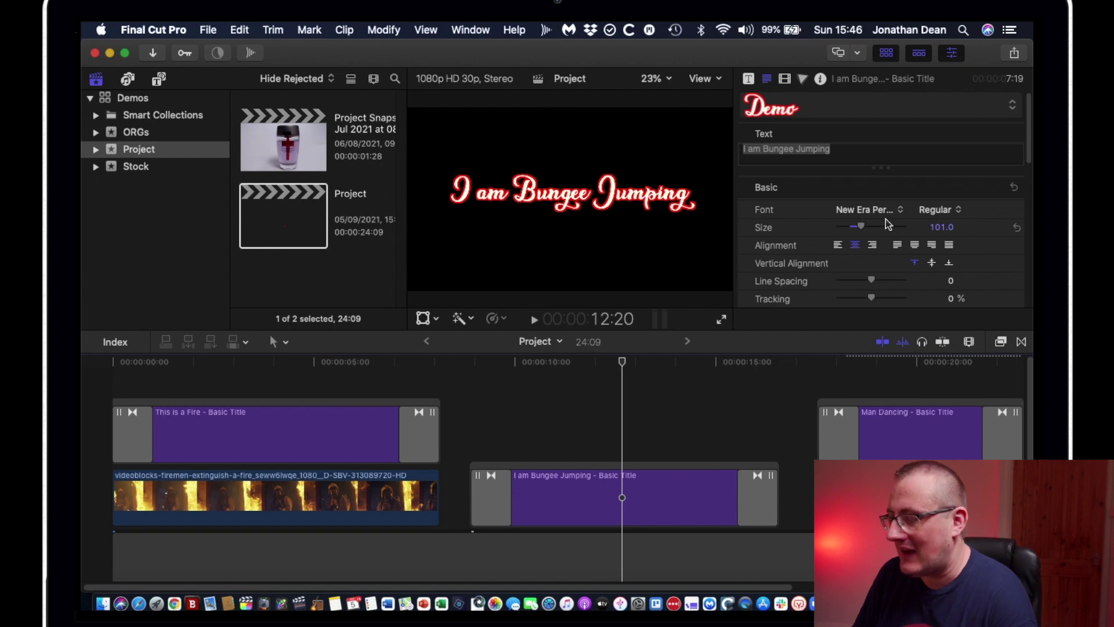
- Keyframe the title's Position at 10:05 and slide it off the right edge by 14:08
click(520, 366)
click(550, 502)
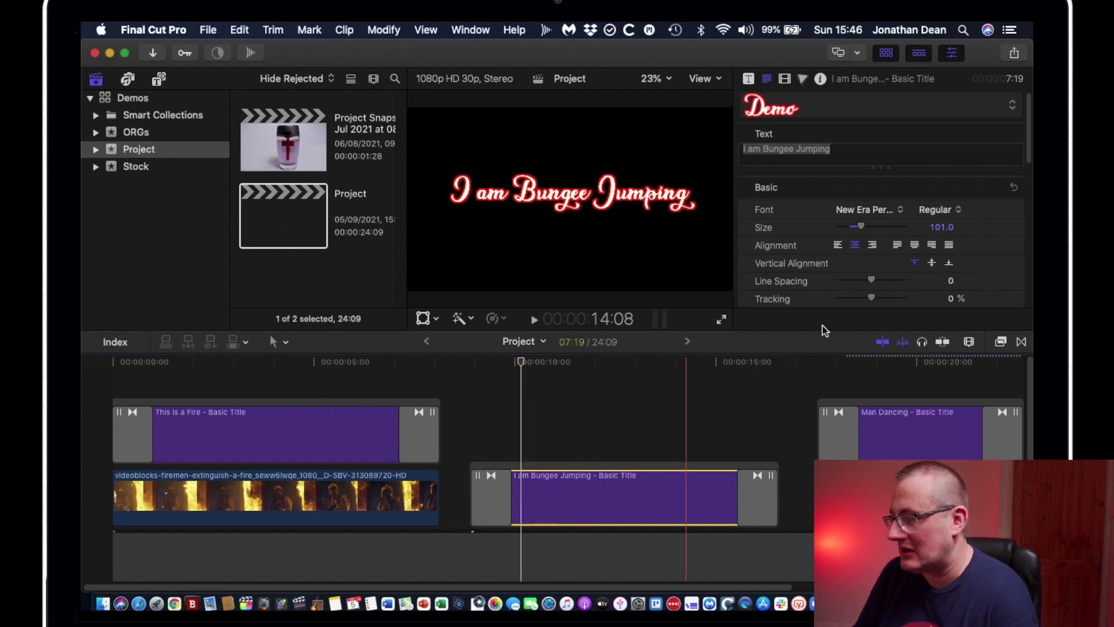
click(786, 80)
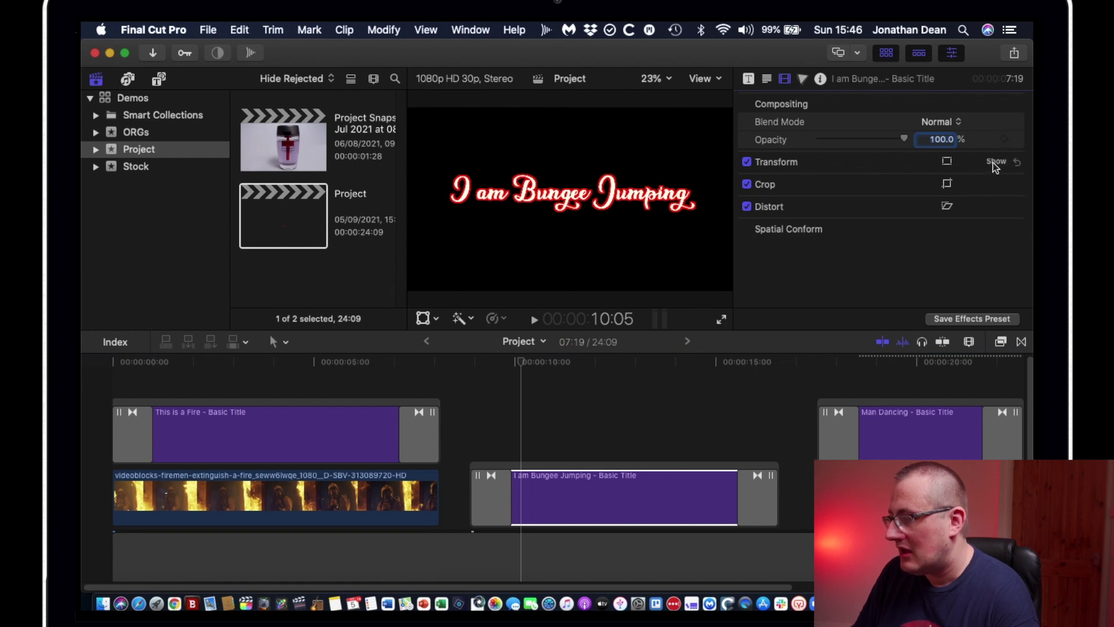
click(995, 161)
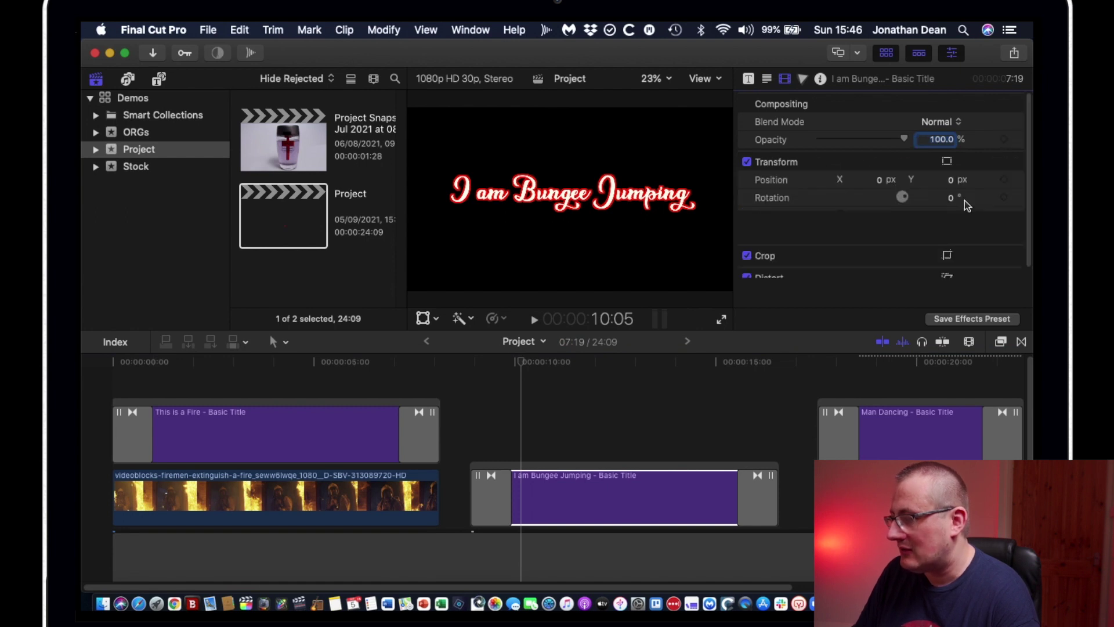
click(1004, 179)
click(687, 364)
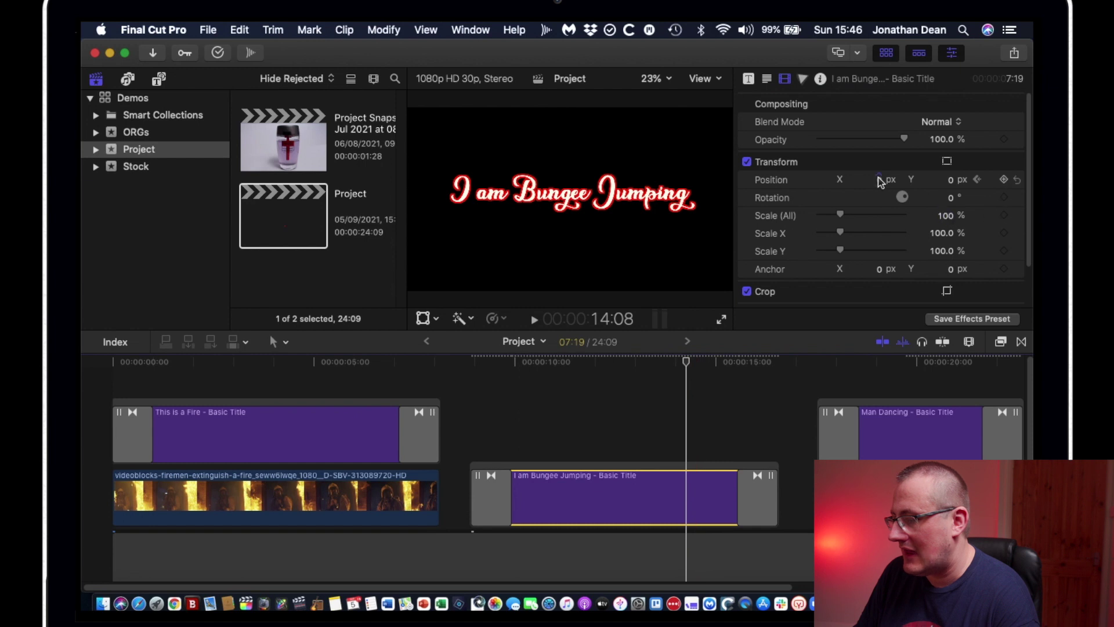
drag(880, 182, 928, 182)
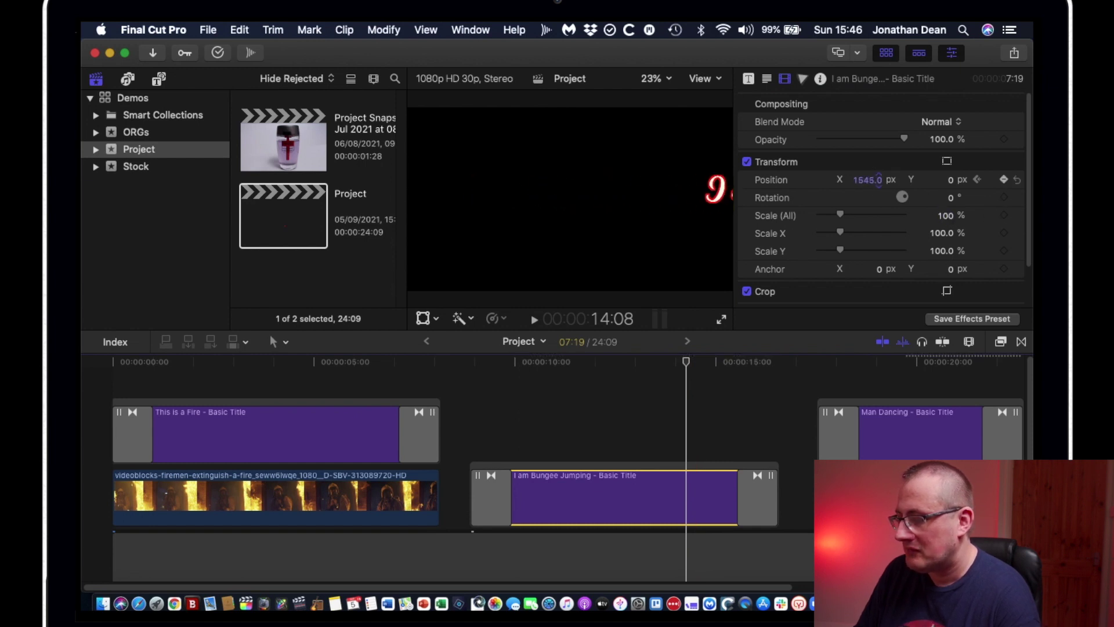
- Play the title from 9:26 to confirm it slides out of frame
click(509, 362)
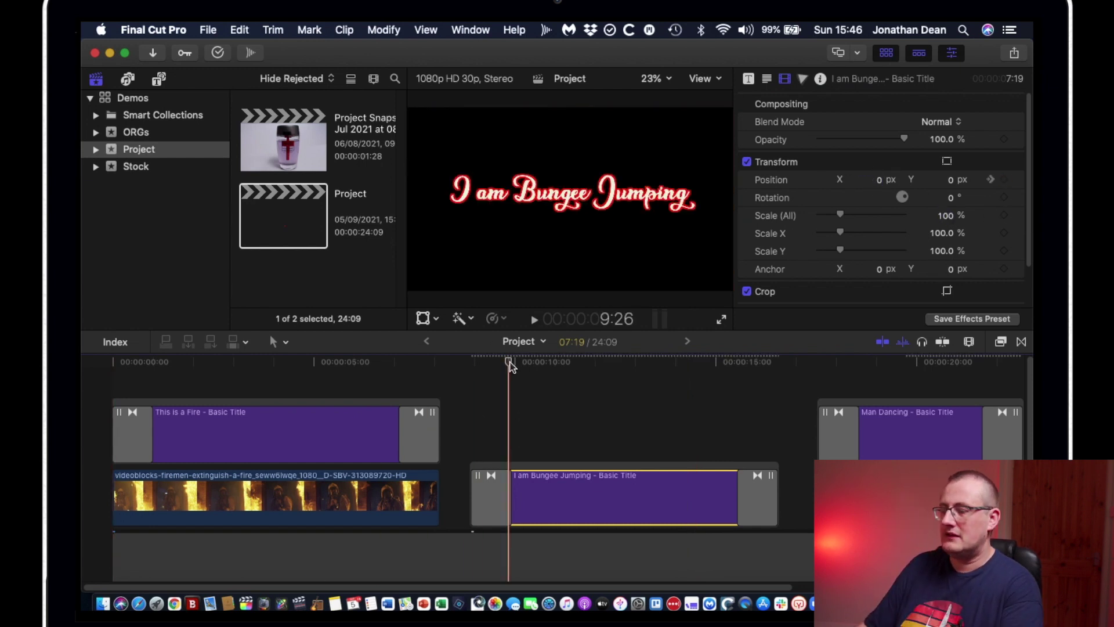
key(space)
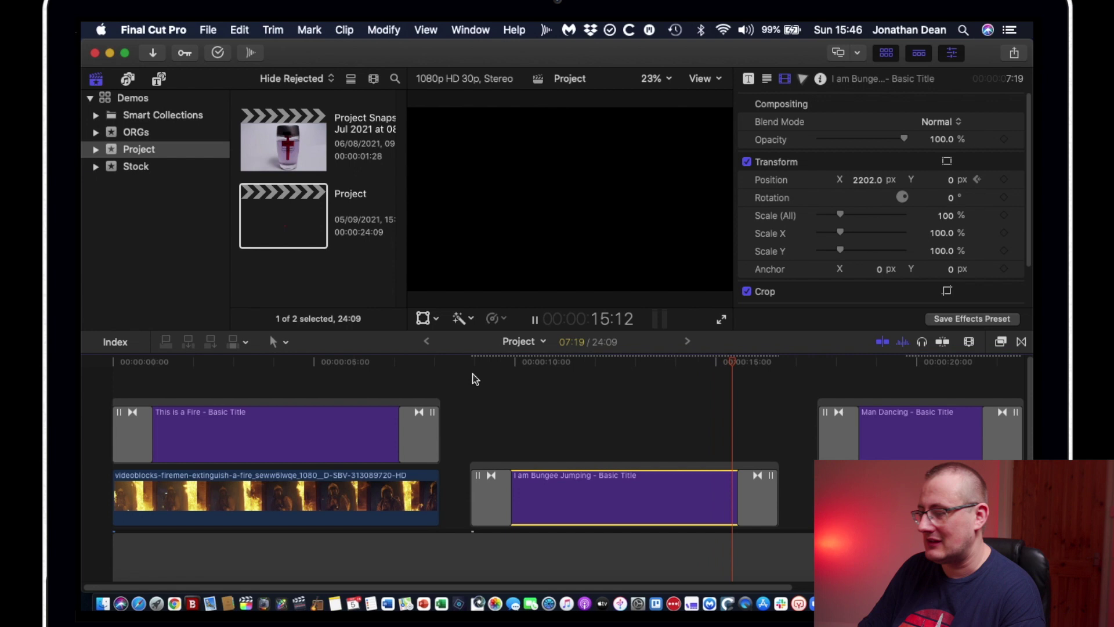
key(space)
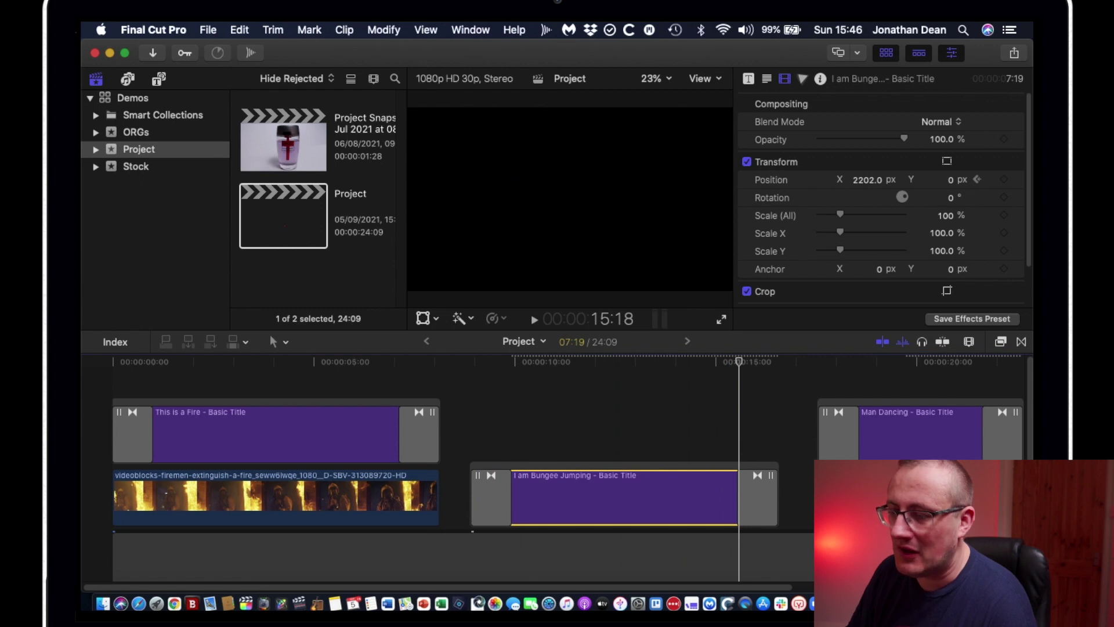
- Stop the running render in the Background Tasks window
click(220, 54)
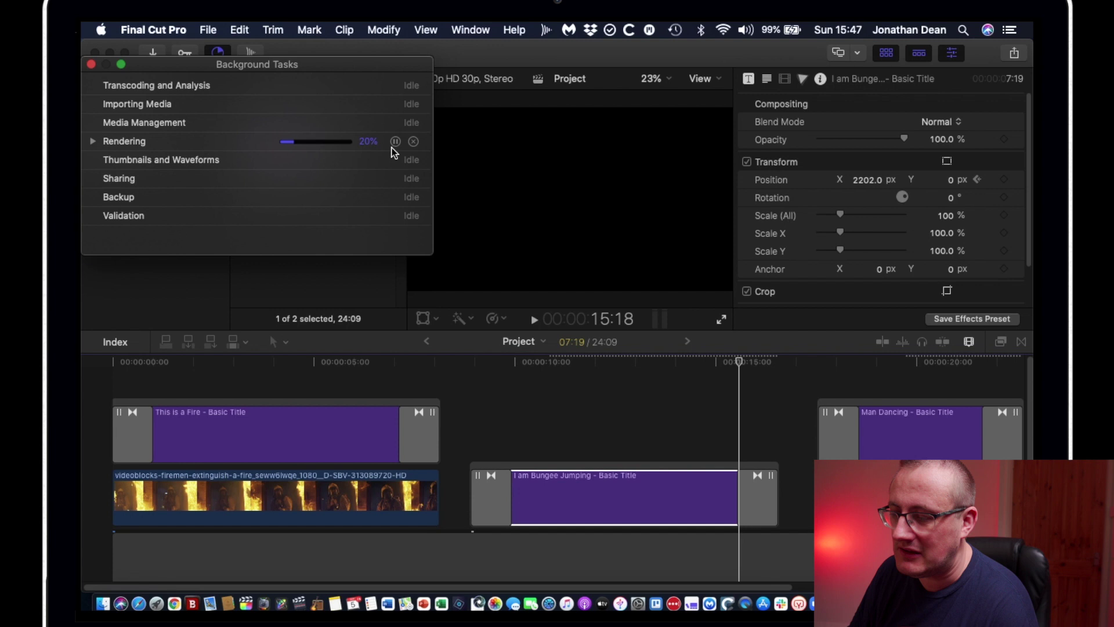
click(411, 142)
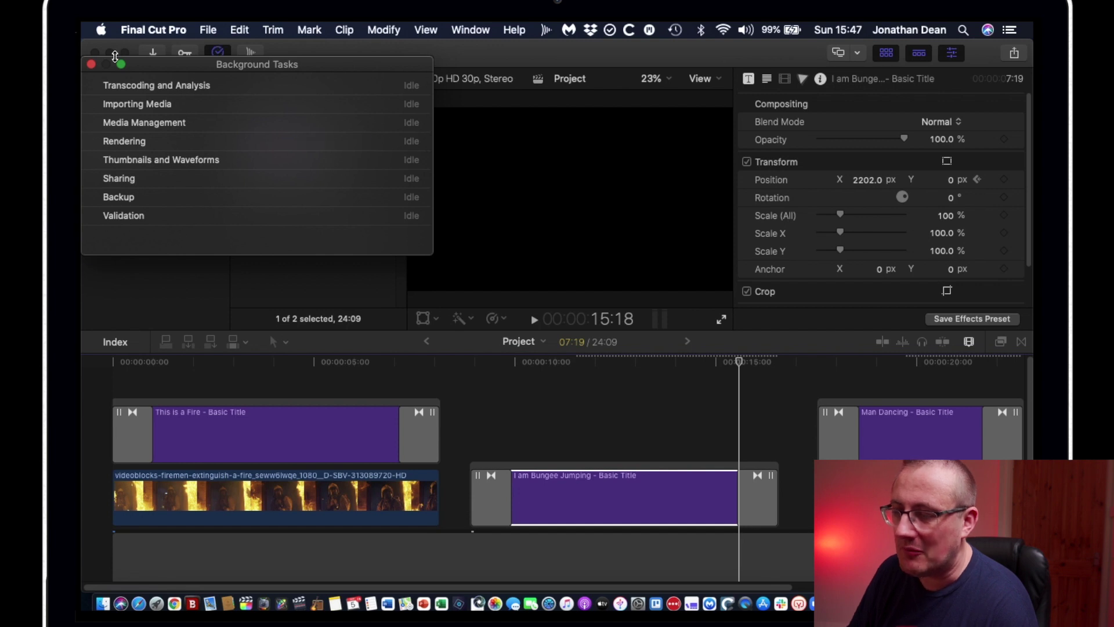
click(92, 65)
- Turn off Background render in the Playback preferences
click(167, 30)
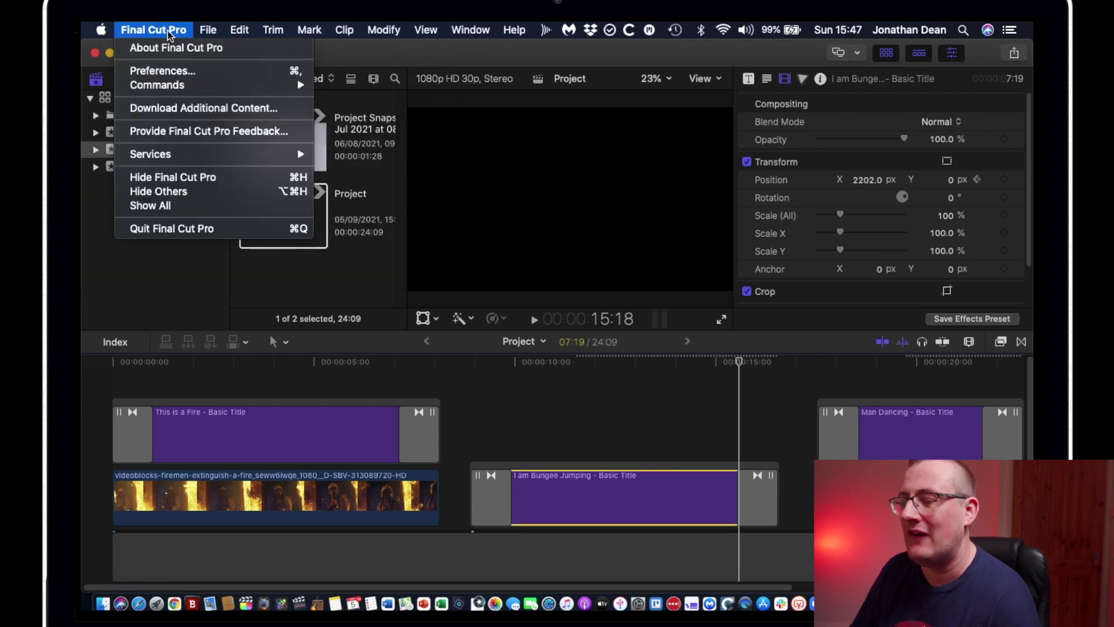
click(172, 72)
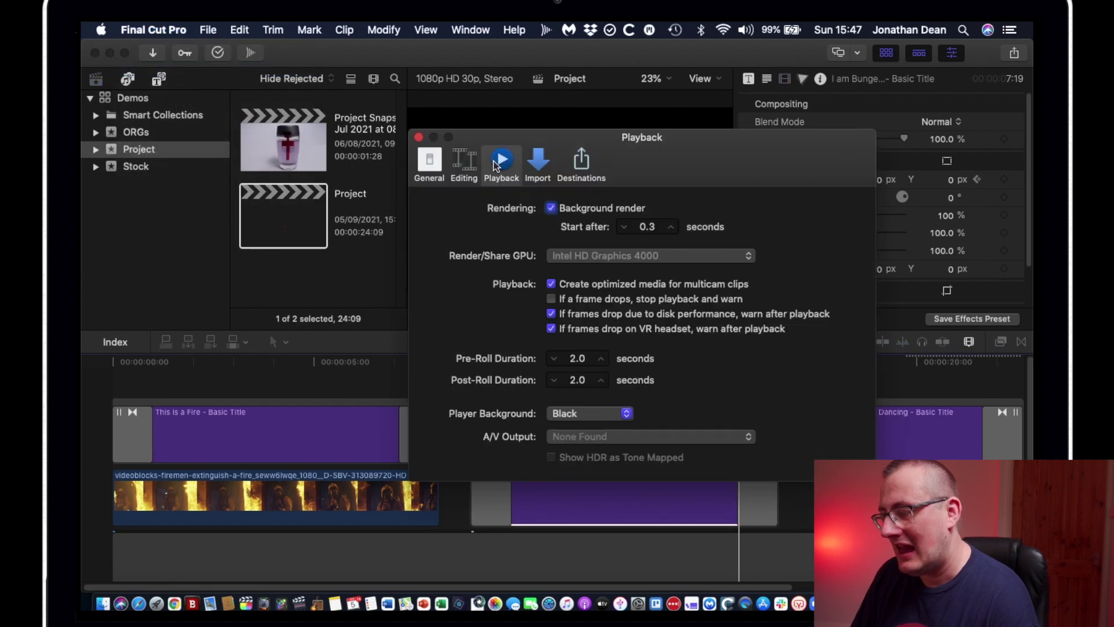
click(561, 211)
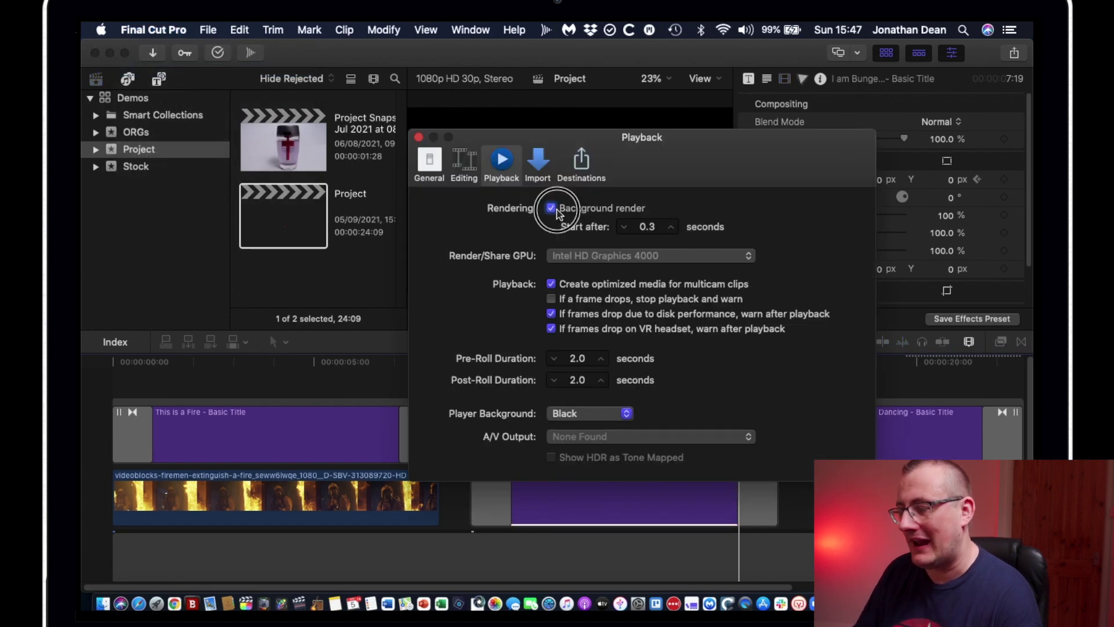
click(418, 138)
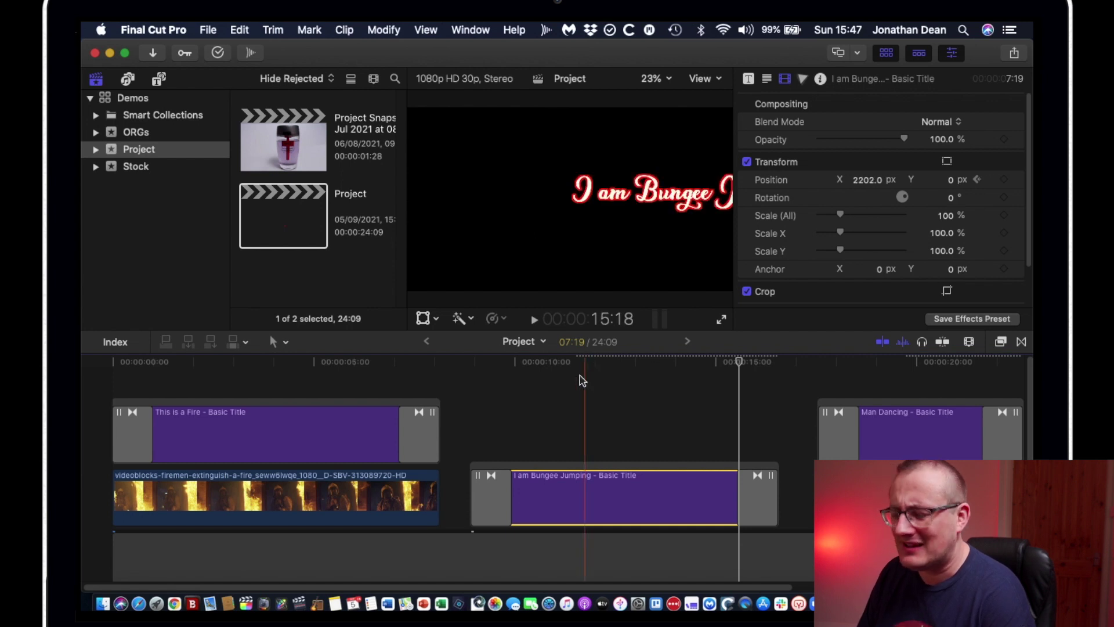
- Range-select the whole I am Bungee Jumping title clip and show the share destinations list
click(552, 365)
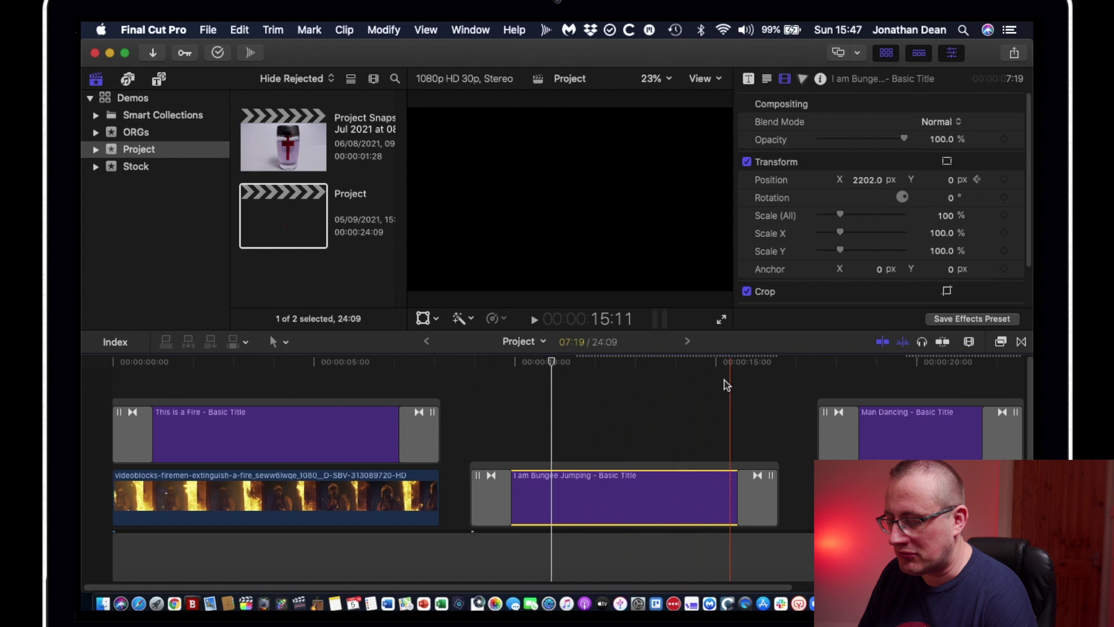
key(r)
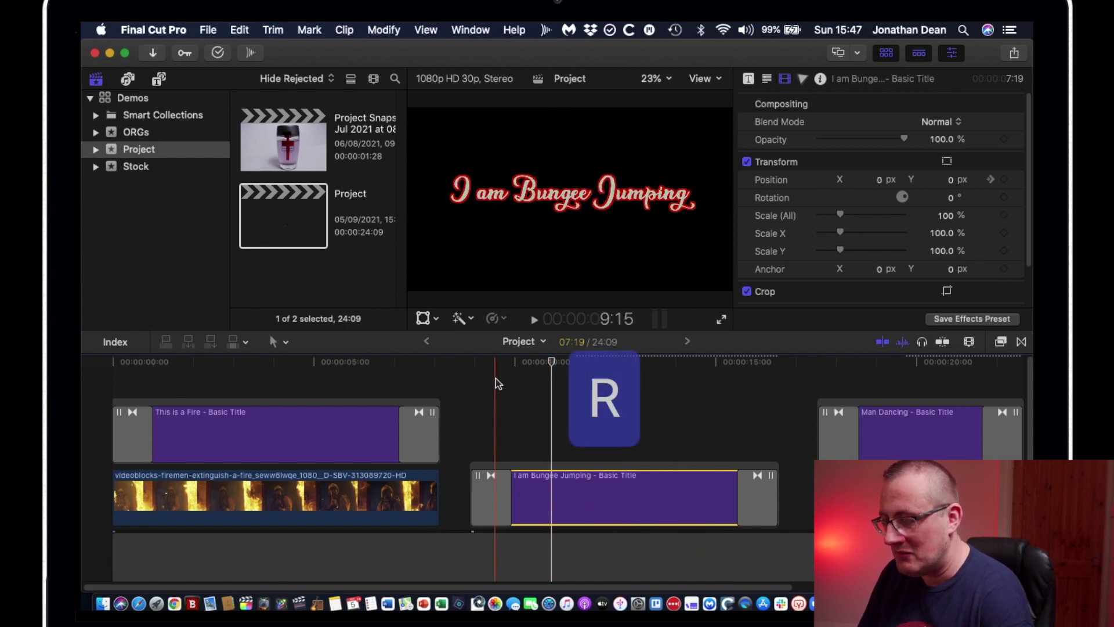
click(662, 513)
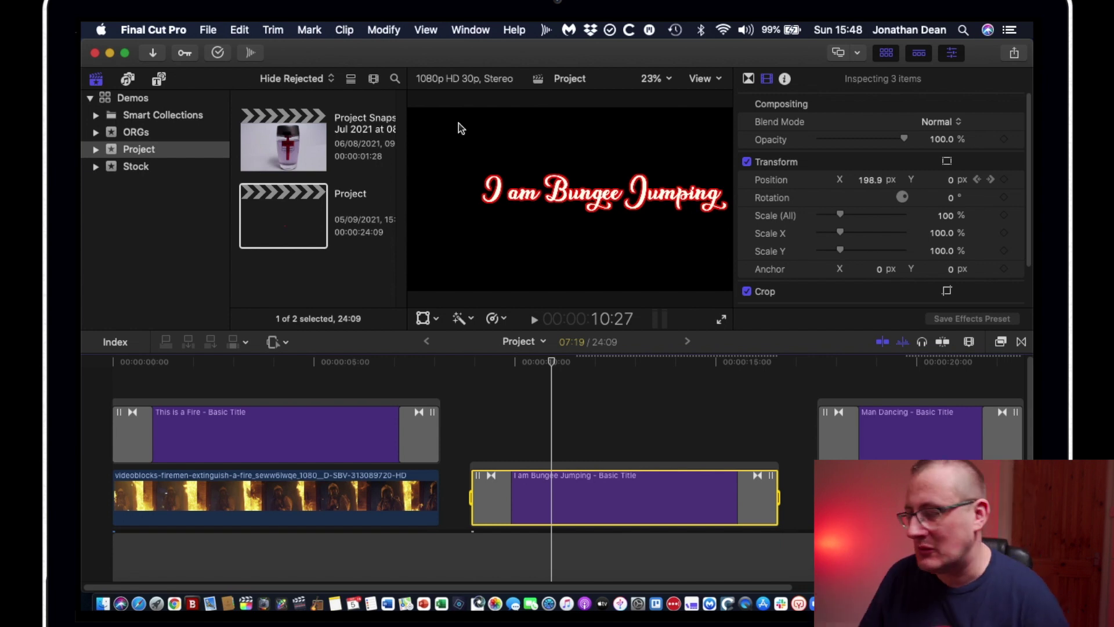
click(234, 30)
click(273, 81)
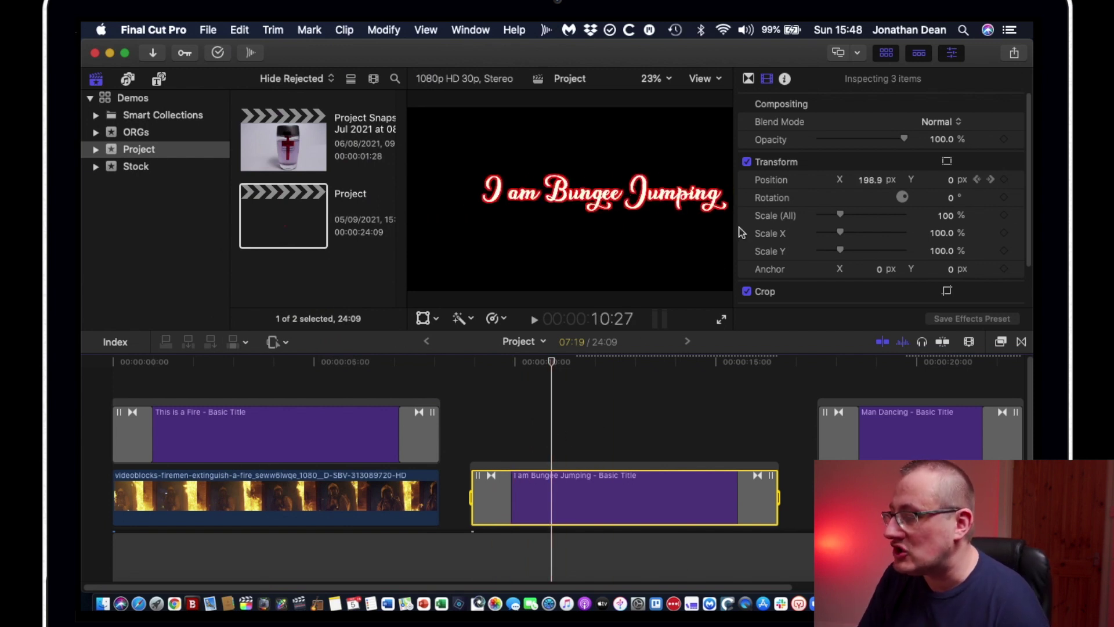
click(1014, 53)
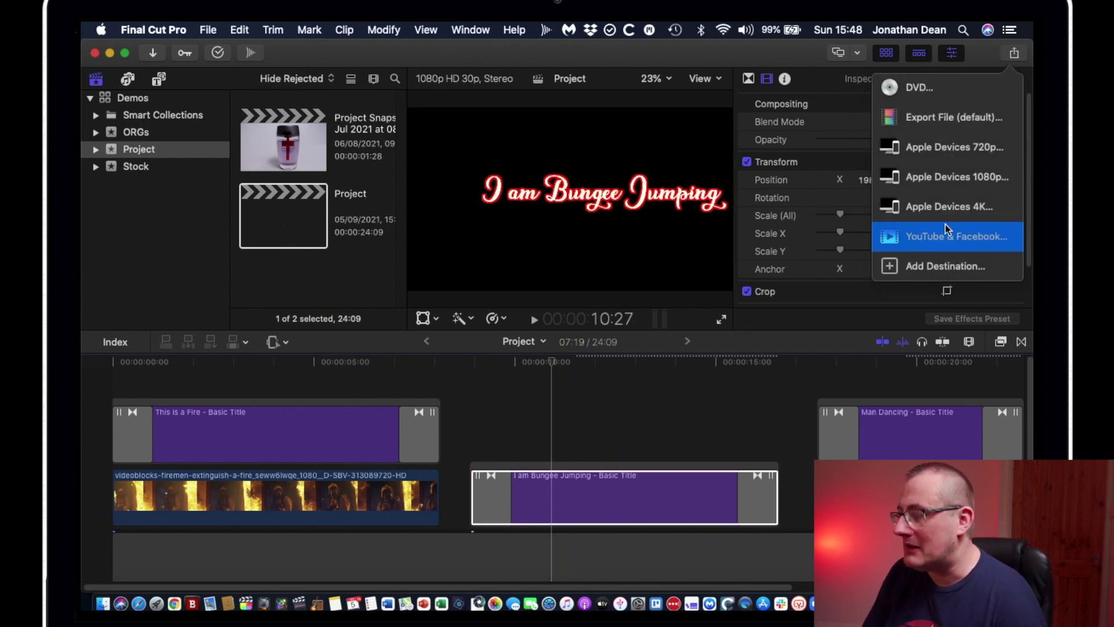
- Choose Export File and set Format to Video Only with the Apple ProRes 4444 codec
click(976, 129)
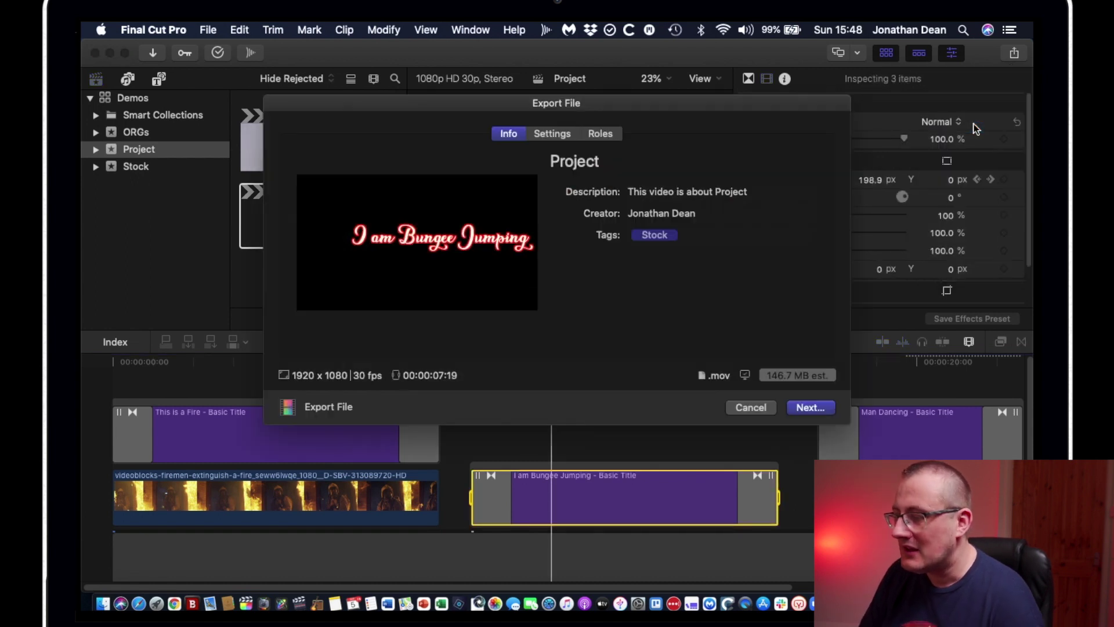
click(561, 133)
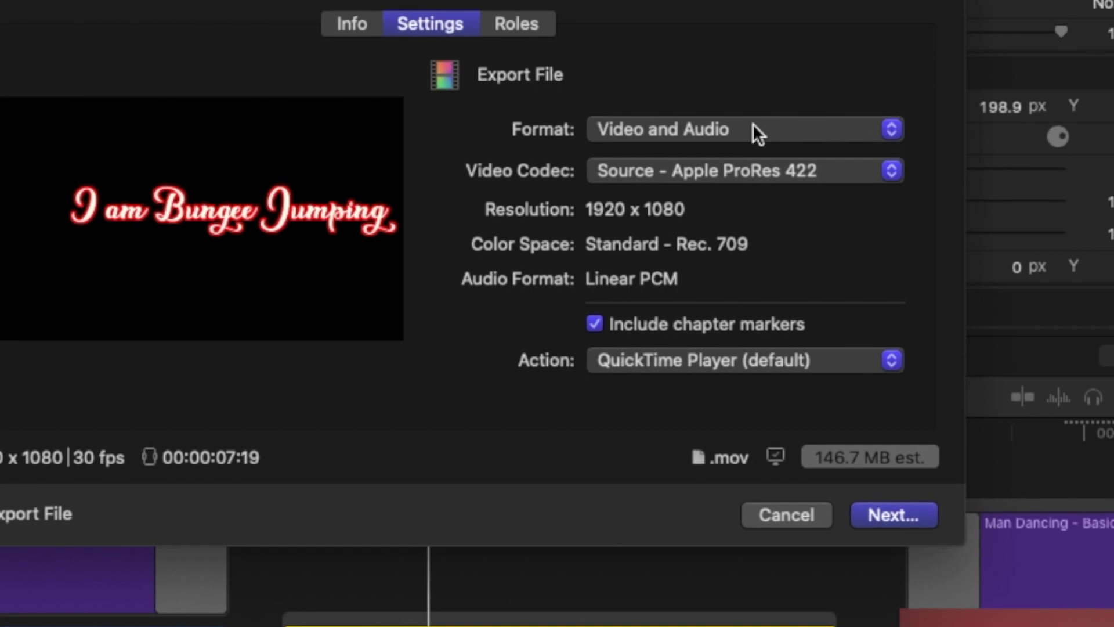
click(753, 127)
click(755, 145)
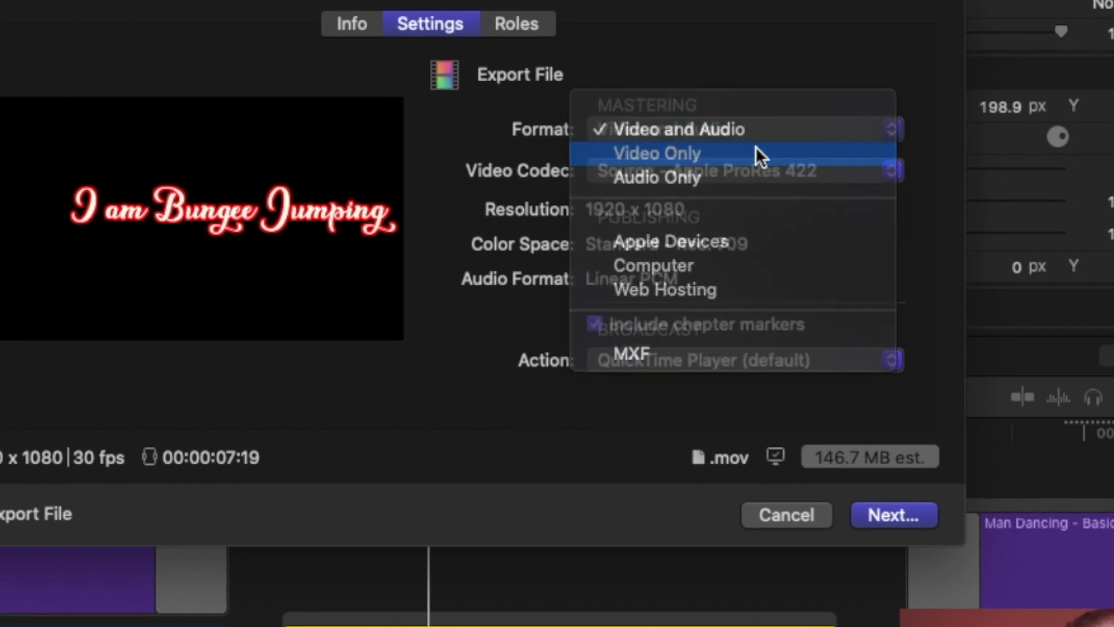
click(781, 171)
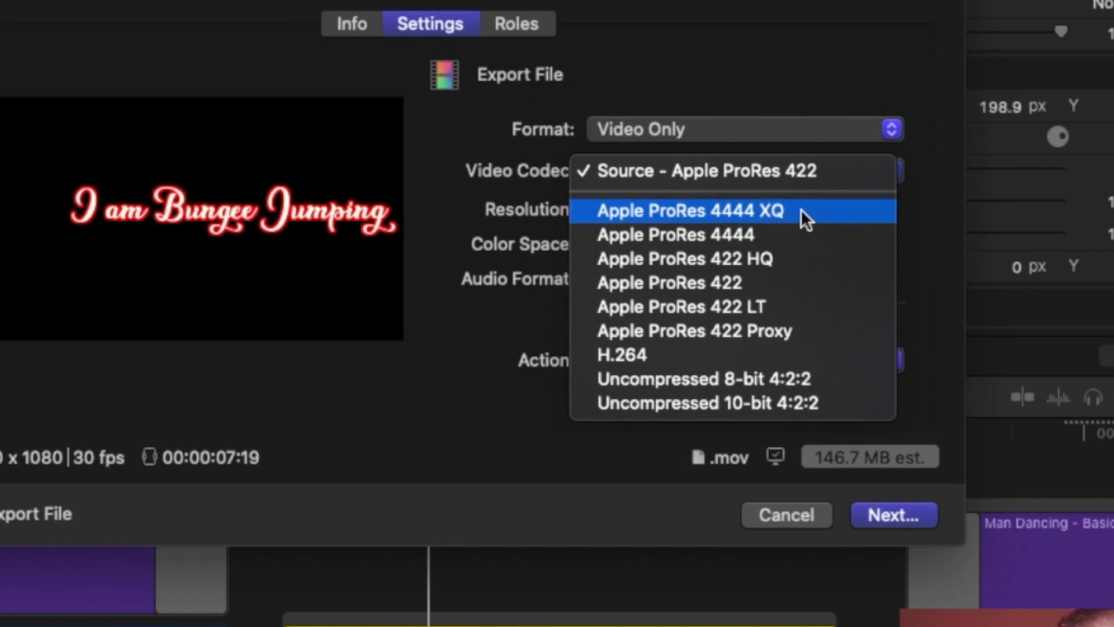
click(728, 231)
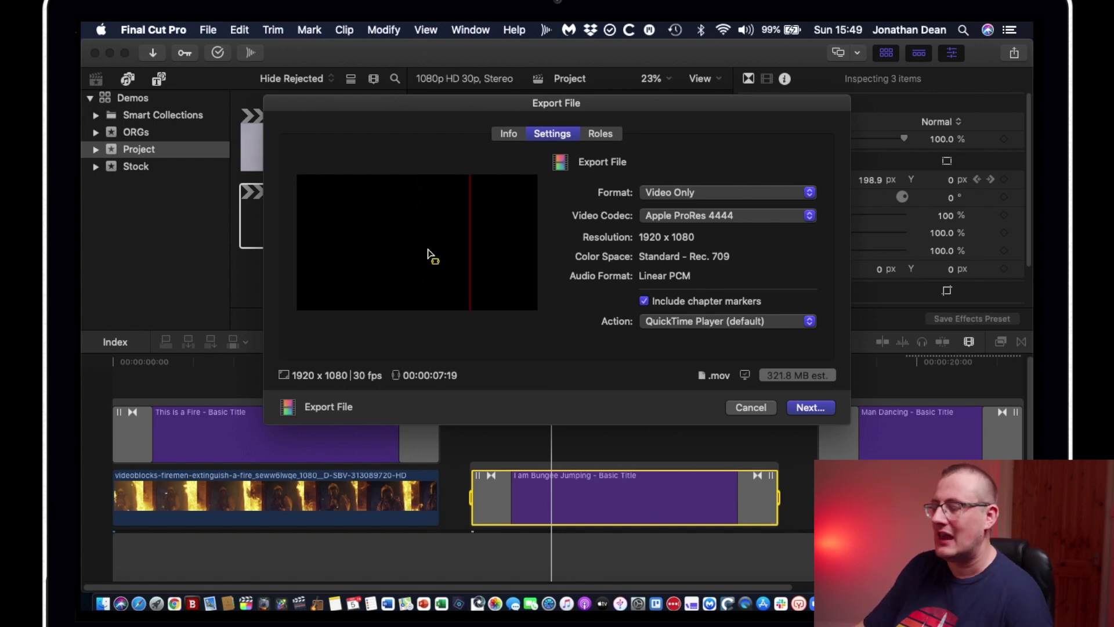
- Save the export to the Desktop as demo.mov
click(805, 409)
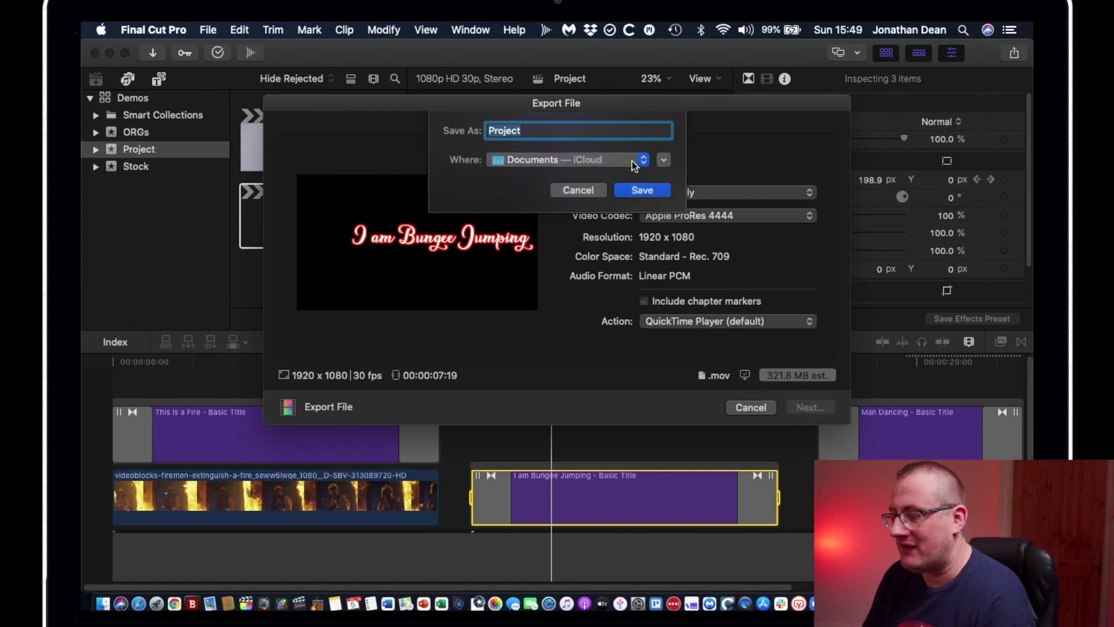
click(664, 161)
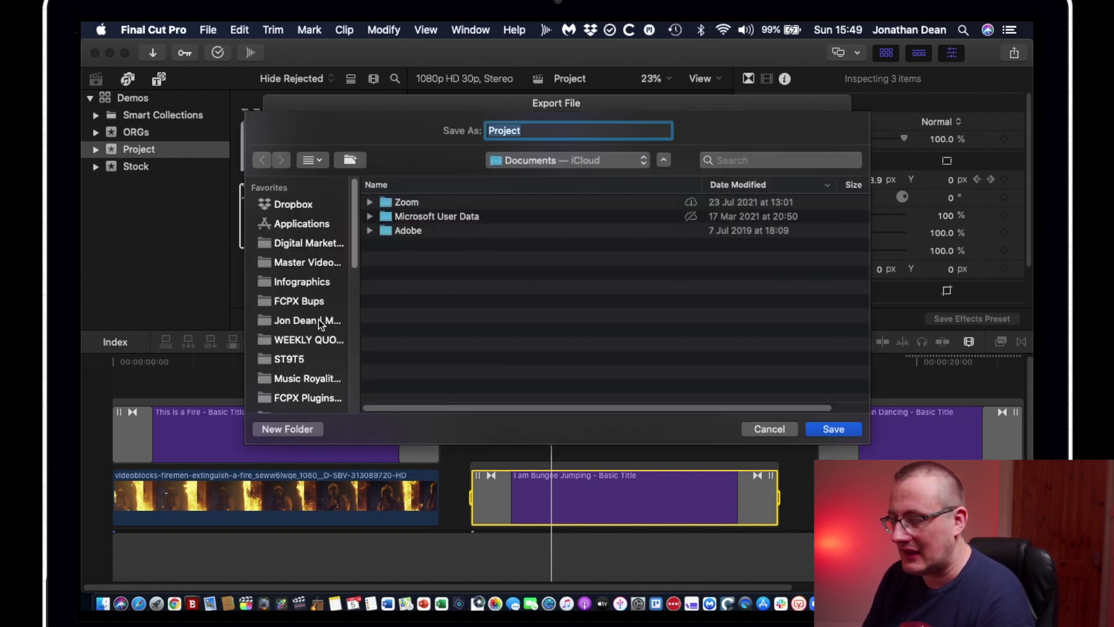
scroll(319, 320, down, 5)
click(296, 338)
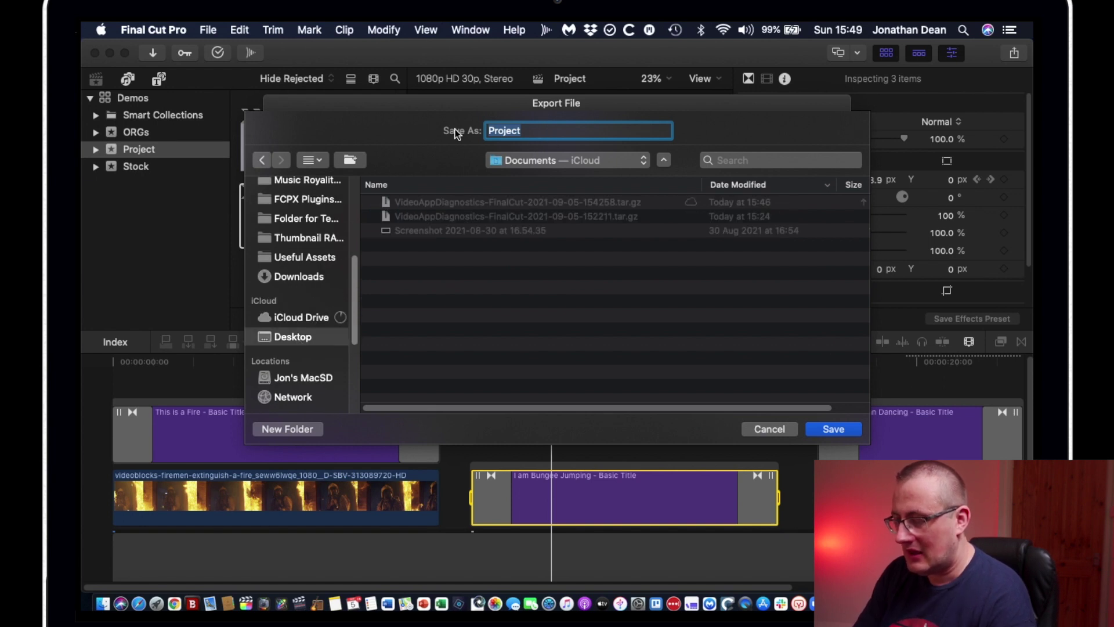
text(demo)
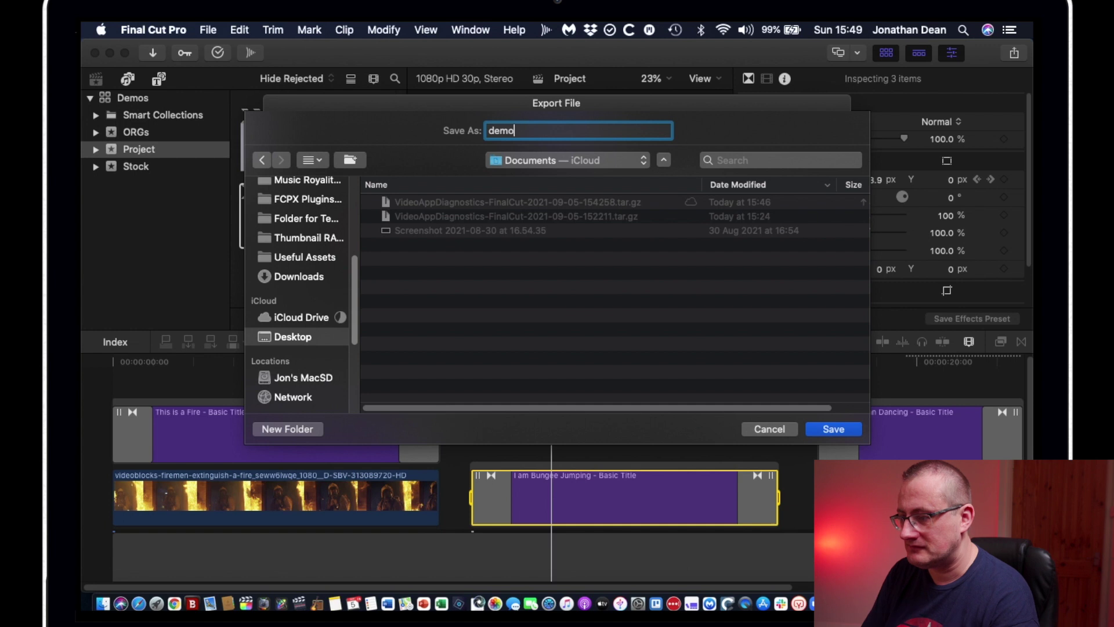
key(Return)
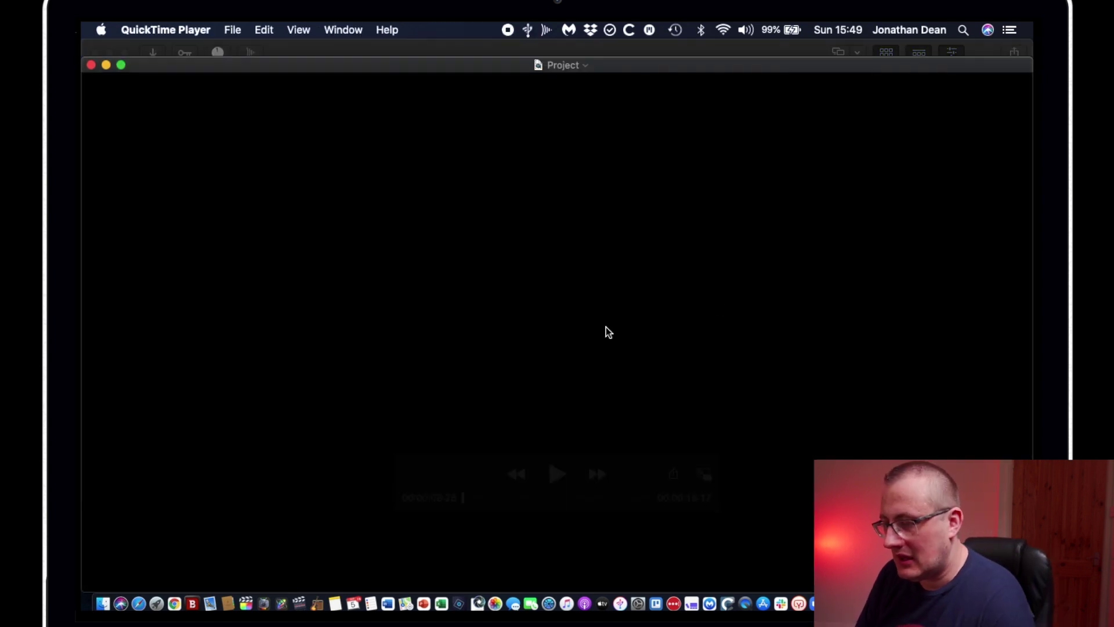
- Close QuickTime Player and select the ORGs event in the Final Cut Pro library
click(91, 66)
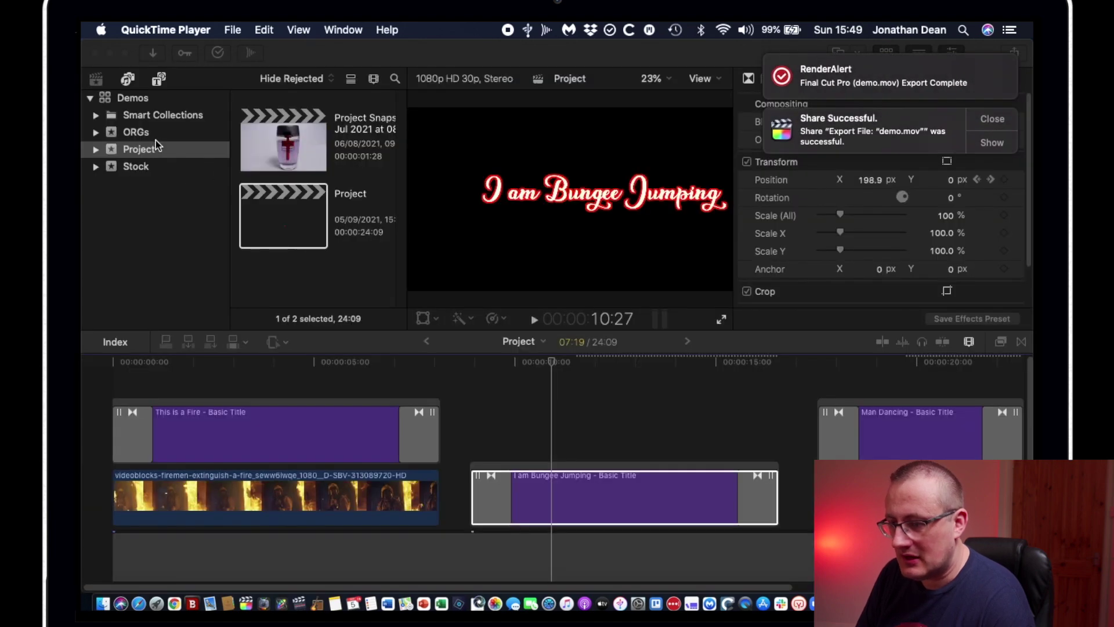
click(139, 137)
click(138, 132)
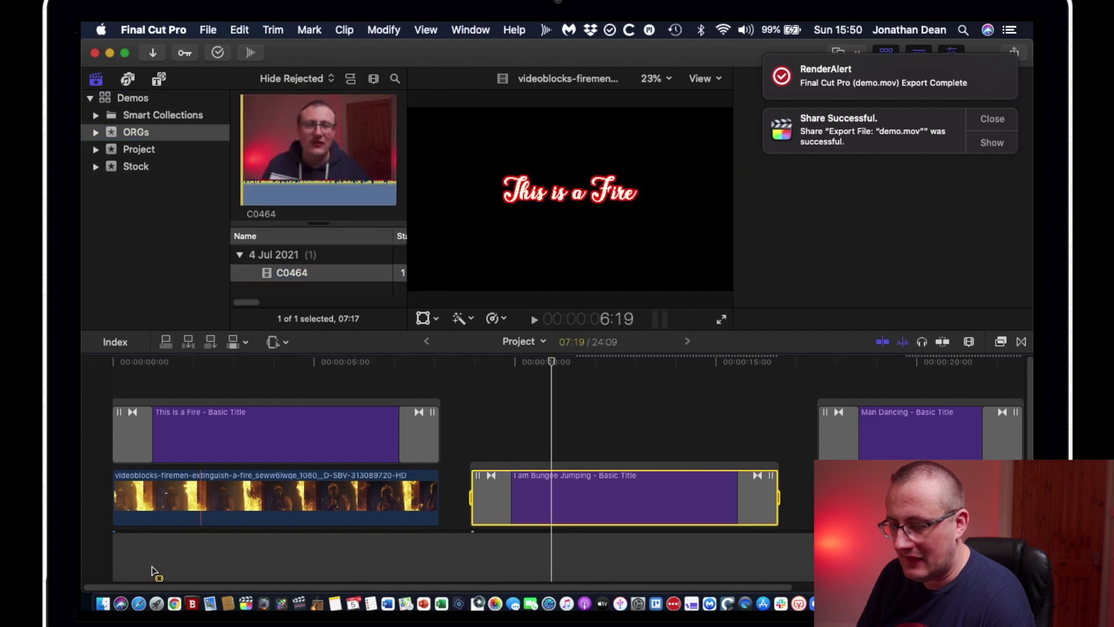
- Drag demo.mov from the Desktop in Finder into the ORGs event browser
click(105, 581)
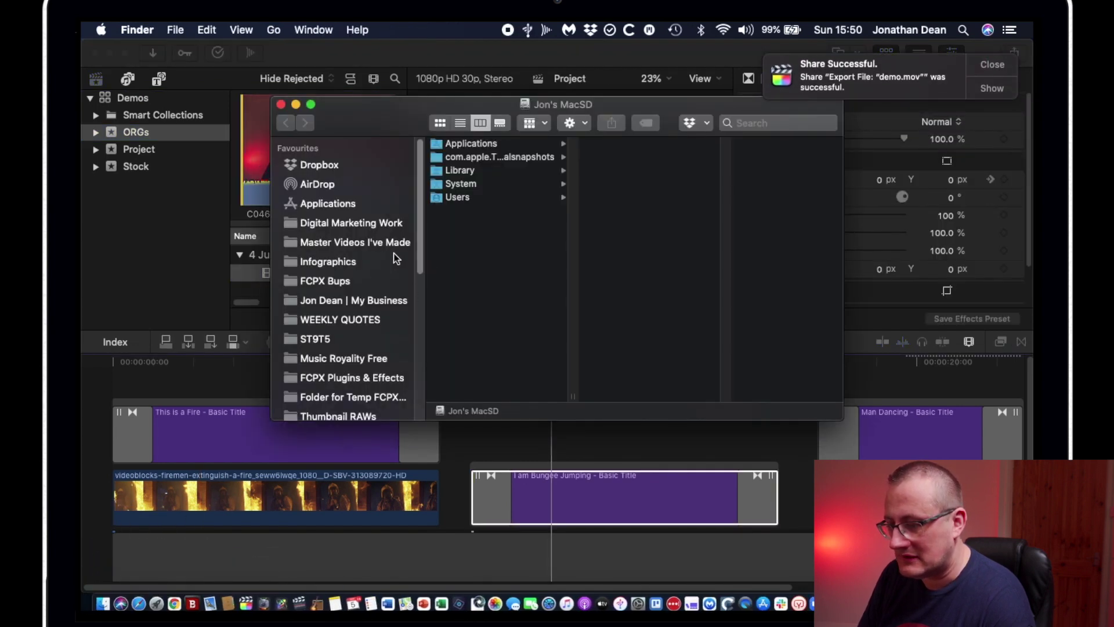
scroll(342, 350, down, 5)
scroll(335, 276, up, 5)
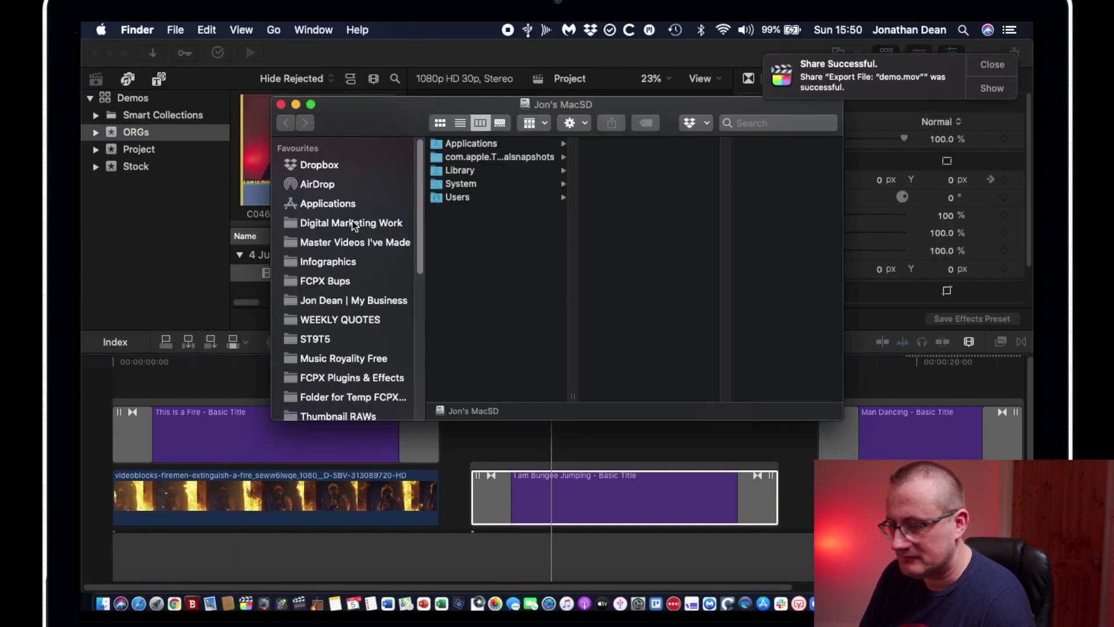
scroll(353, 252, down, 6)
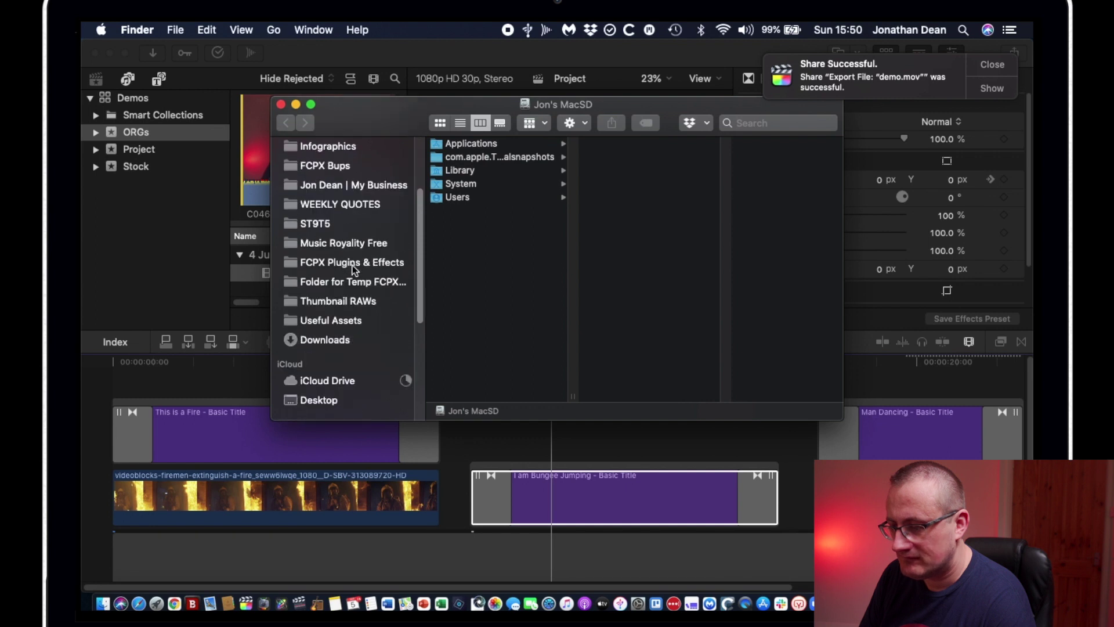
click(319, 248)
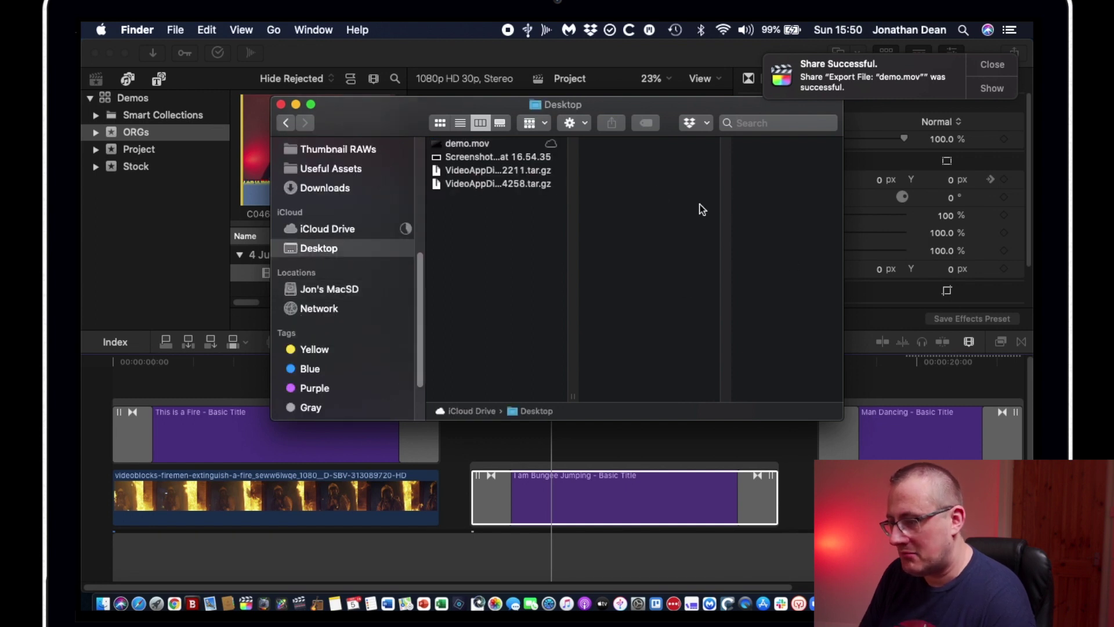
click(463, 145)
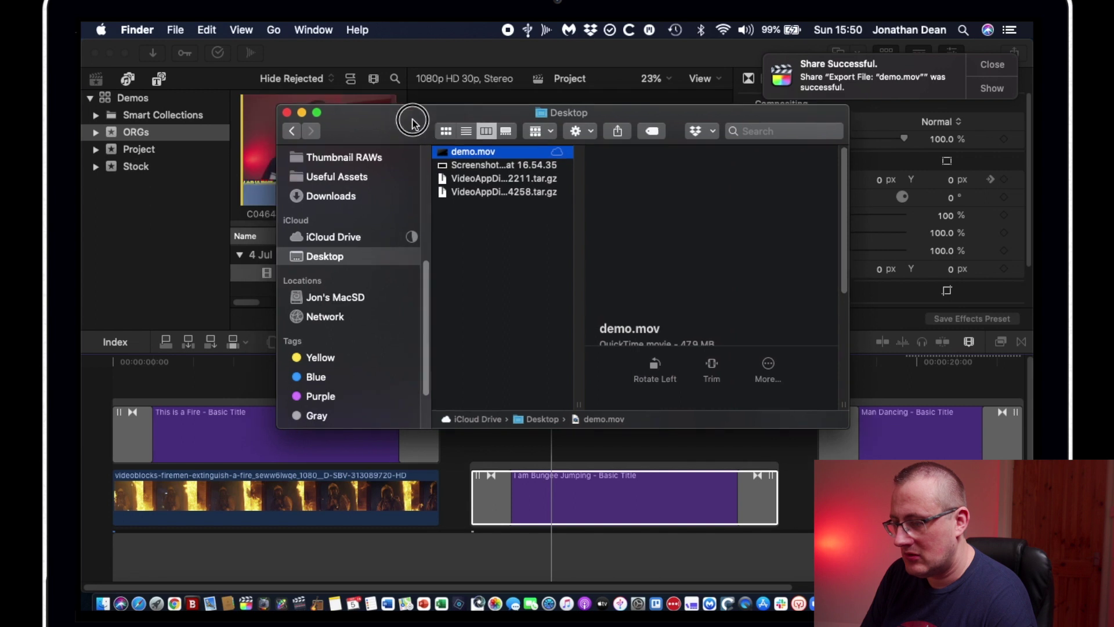
drag(410, 116, 654, 144)
drag(715, 173, 323, 279)
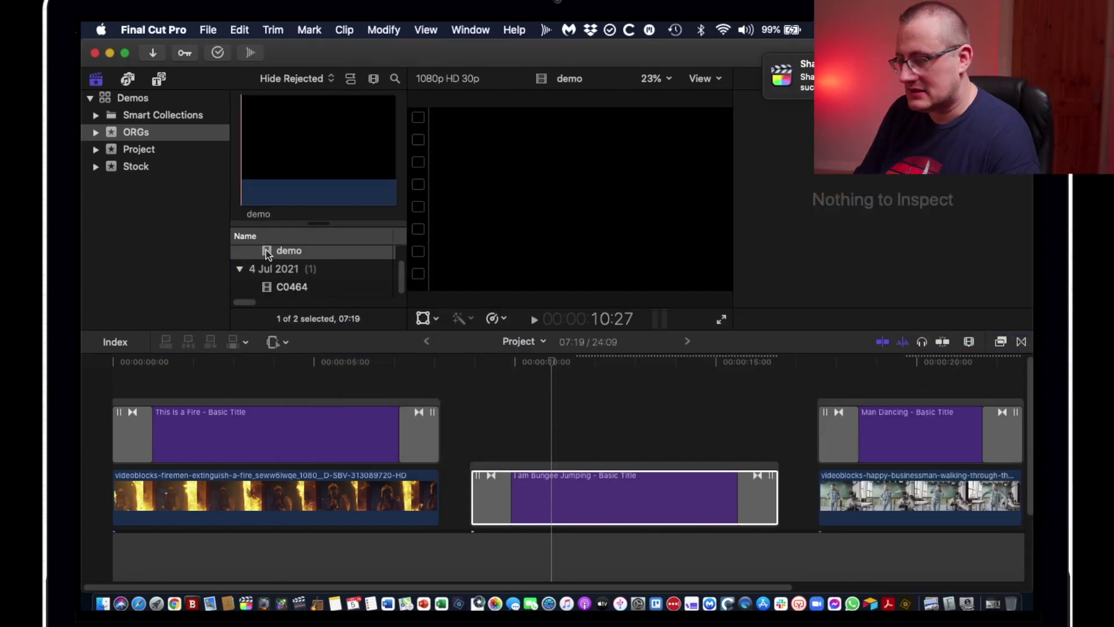
- Check the I am Bungee Jumping title's properties, then delete the Man Dancing title
drag(263, 251, 371, 278)
key(super+4)
click(576, 493)
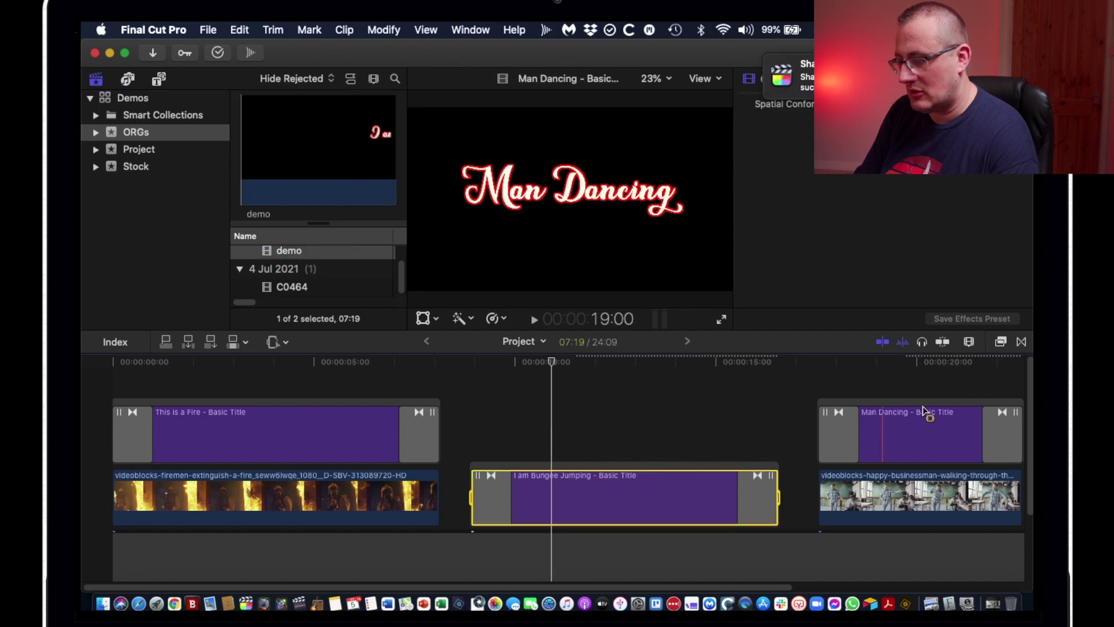
click(648, 441)
click(948, 442)
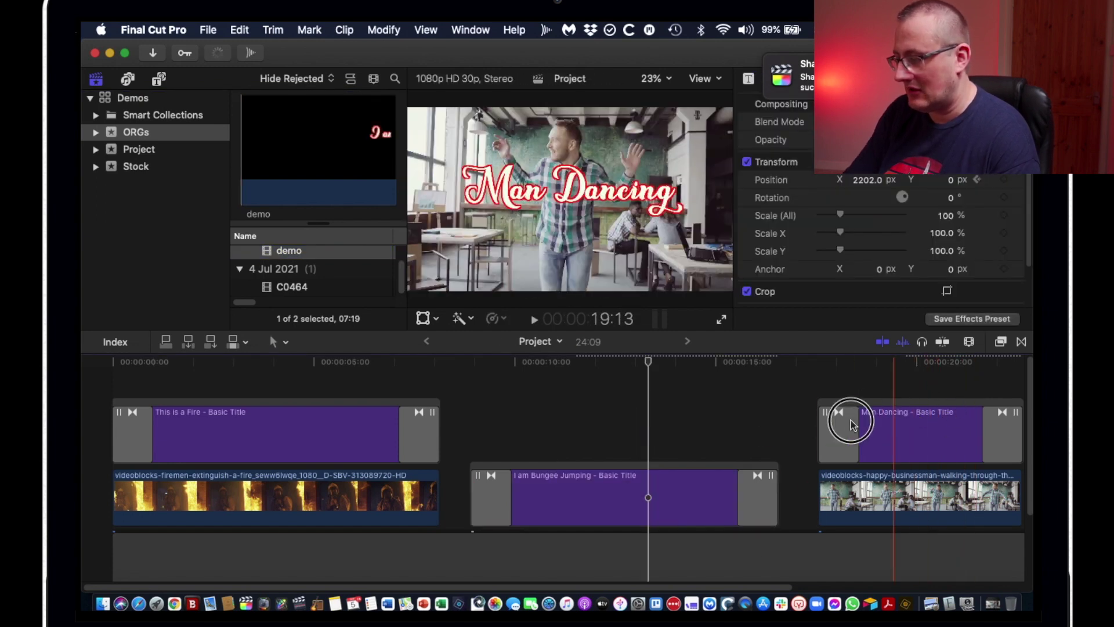
key(Delete)
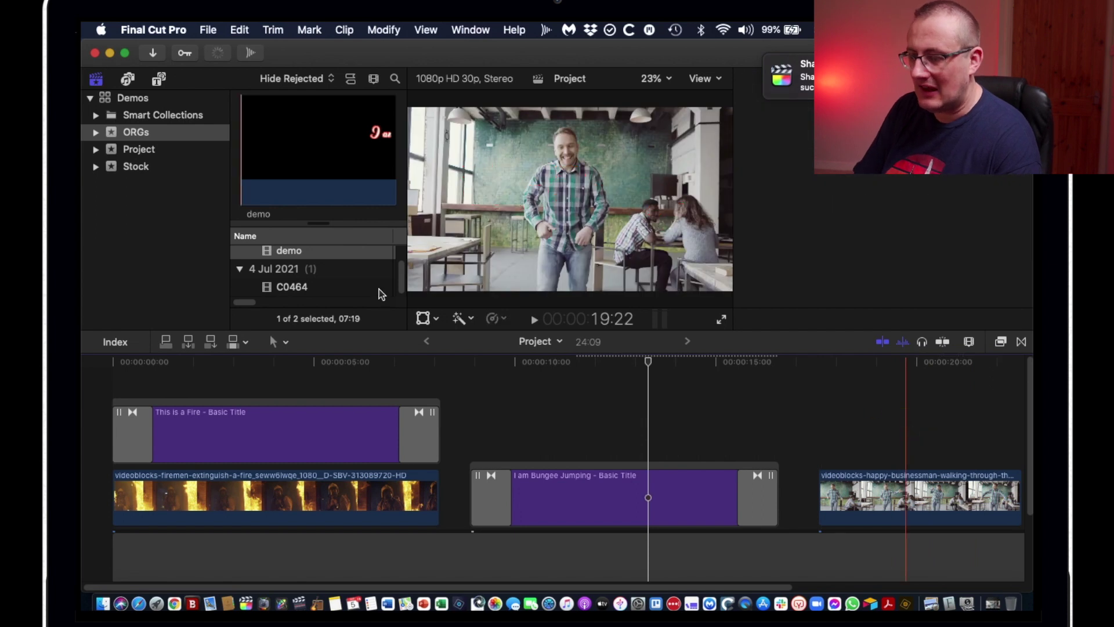
- Add the exported demo clip above the businessman footage and play it back
click(377, 293)
drag(275, 252, 819, 434)
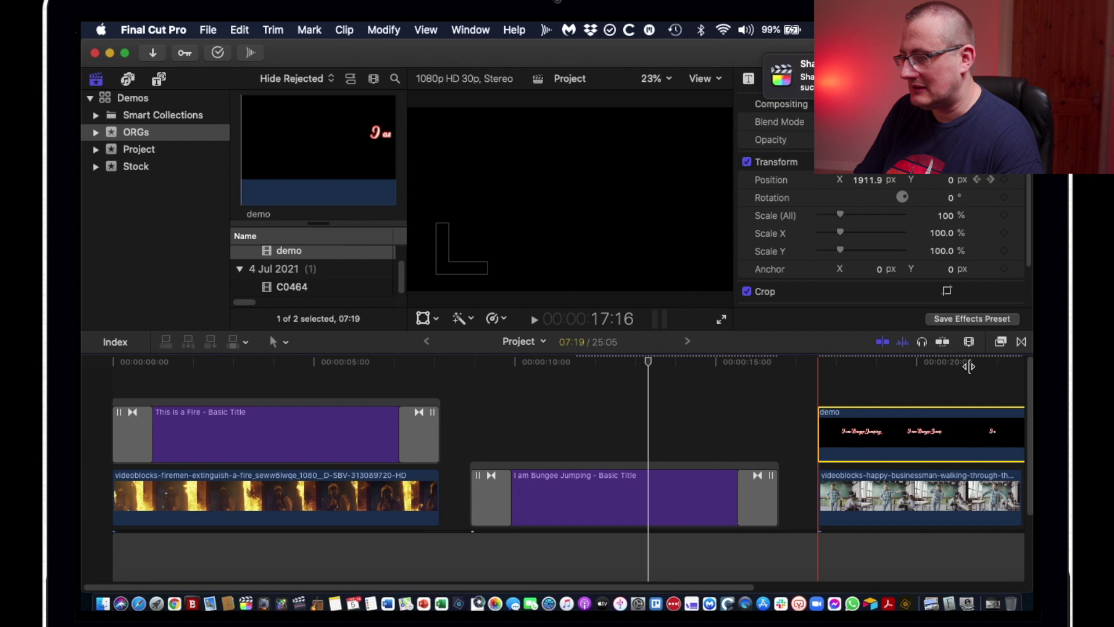
click(827, 367)
key(space)
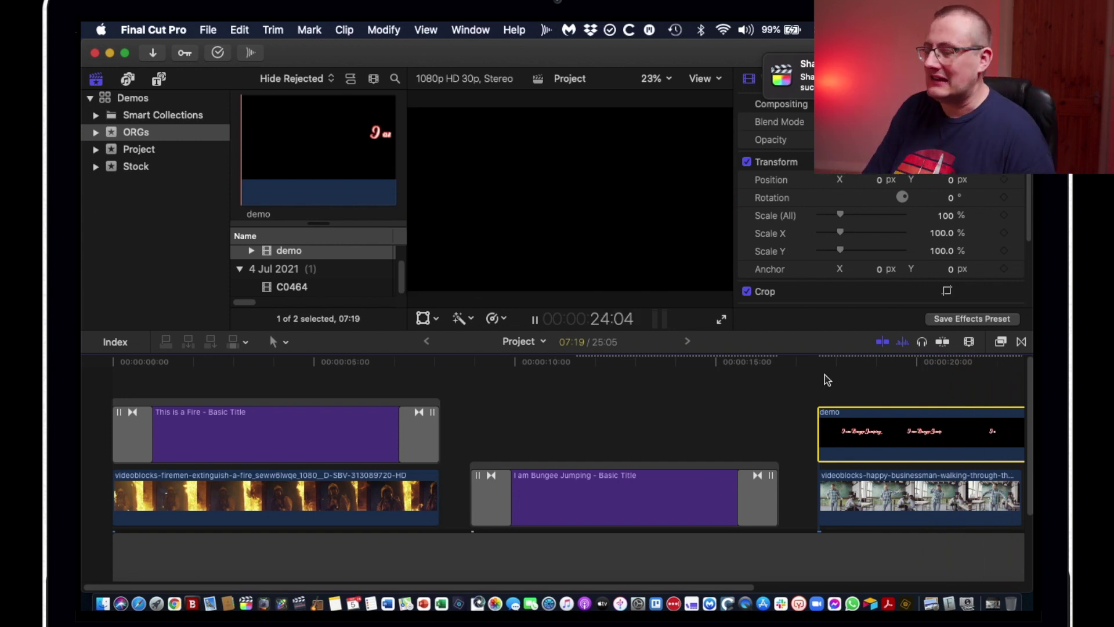
click(827, 379)
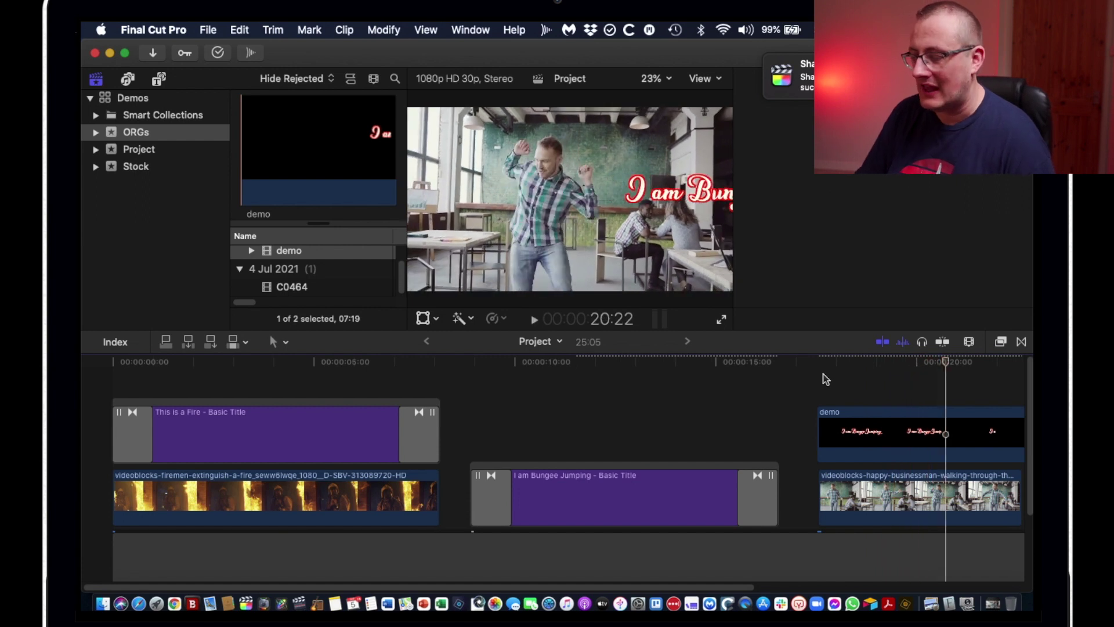
- Move the demo clip over the fire footage, disable This is a Fire, and preview it
drag(884, 413, 259, 371)
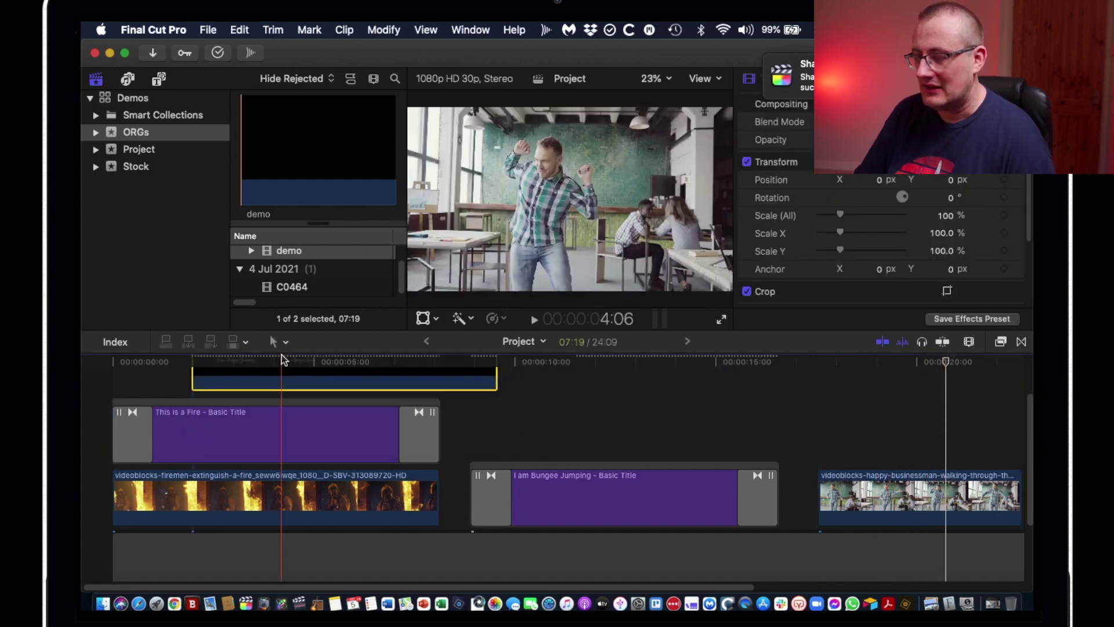
click(259, 428)
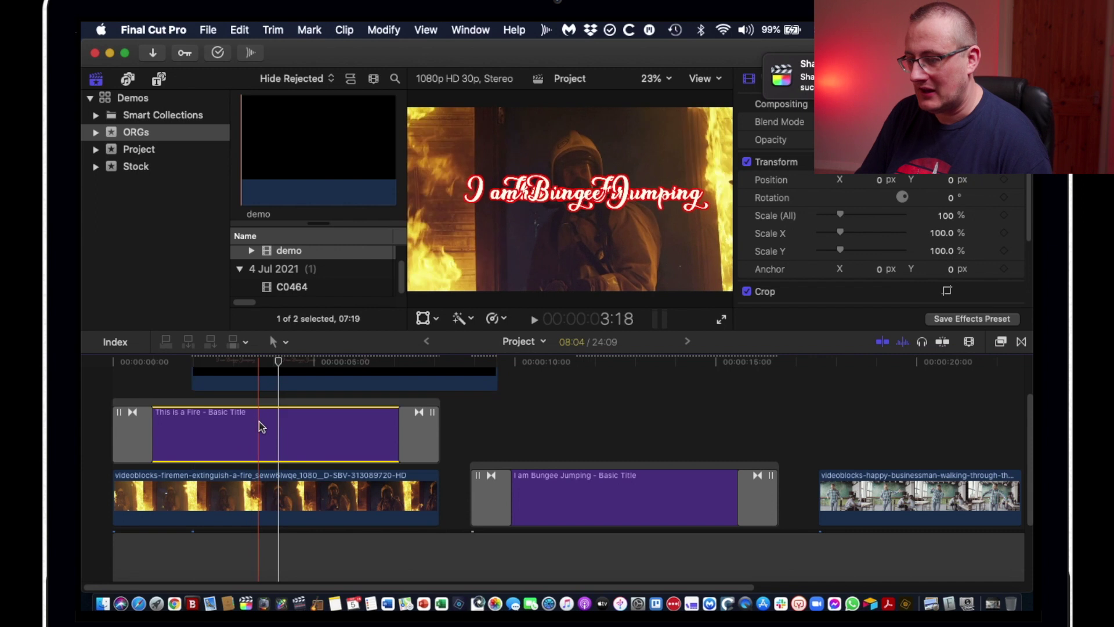
key(v)
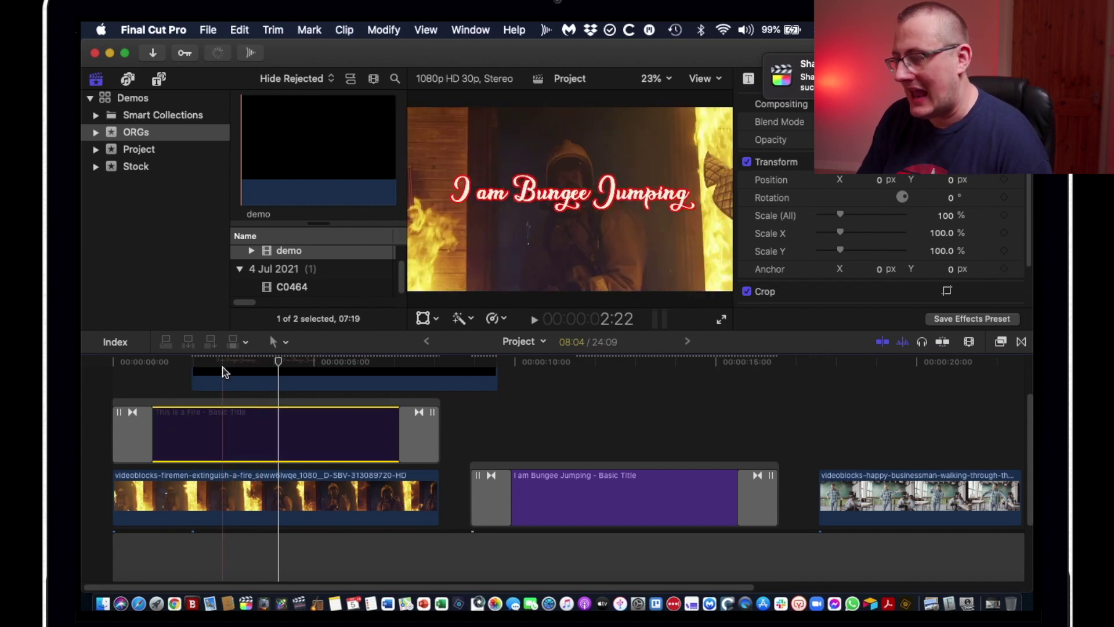
click(219, 361)
key(space)
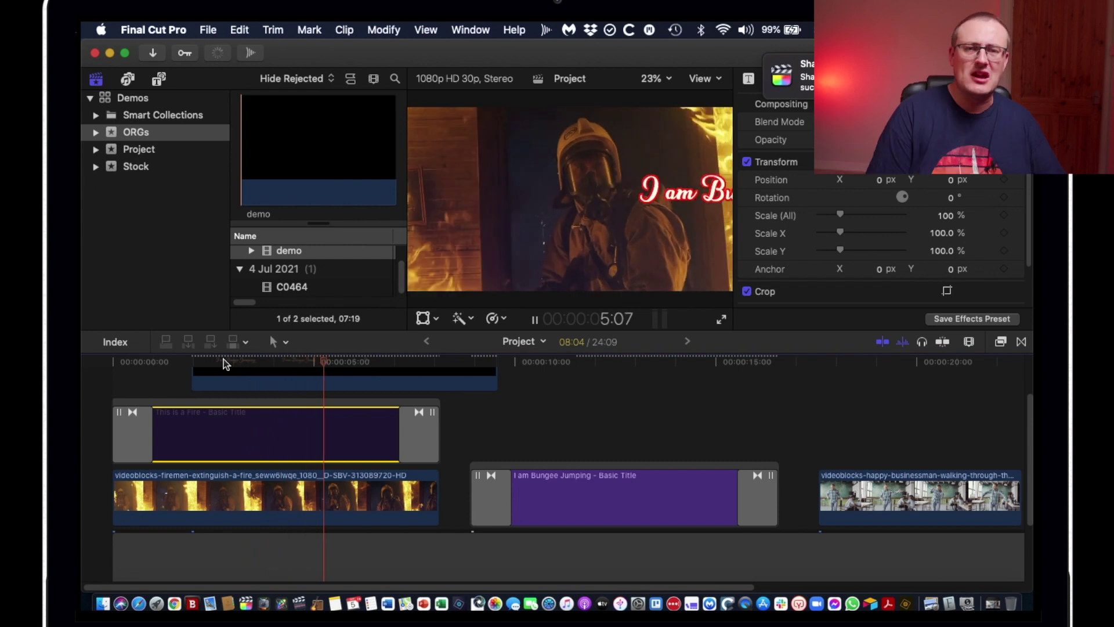
key(space)
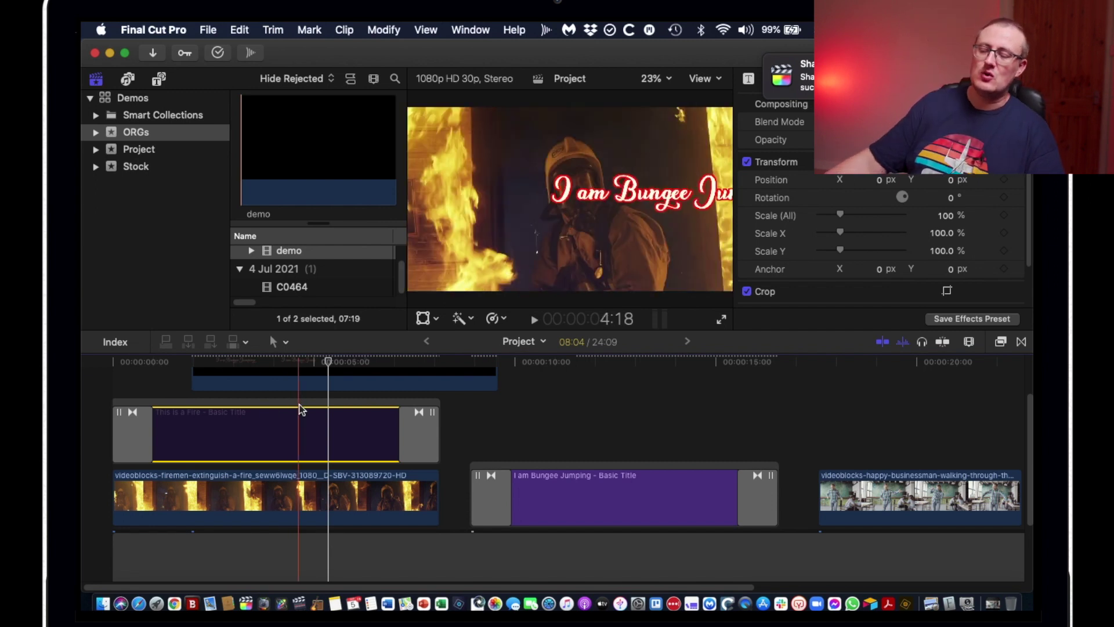
- Create and save a new library called 'Titles I use alot Library' from the File menu
scroll(307, 377, up, 3)
click(329, 422)
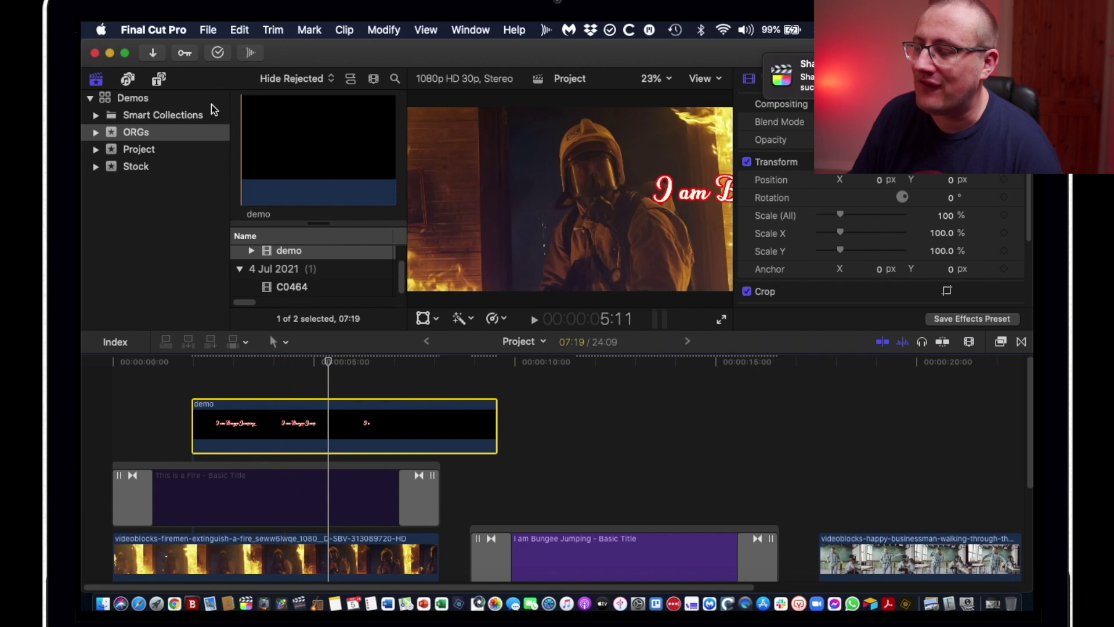
click(209, 30)
mouse_move(232, 47)
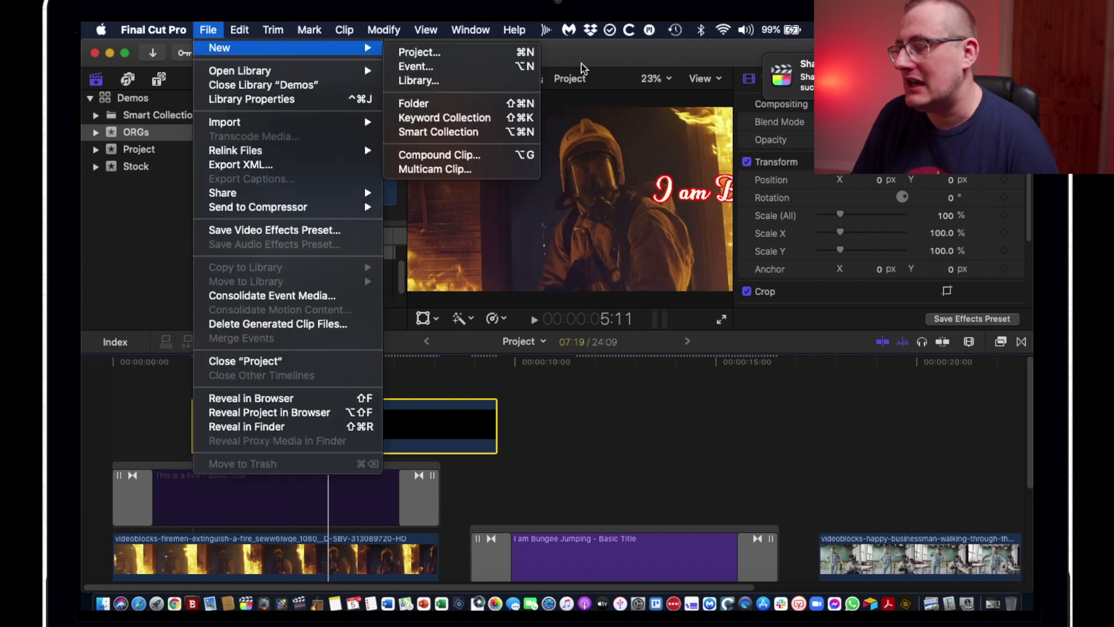
click(875, 306)
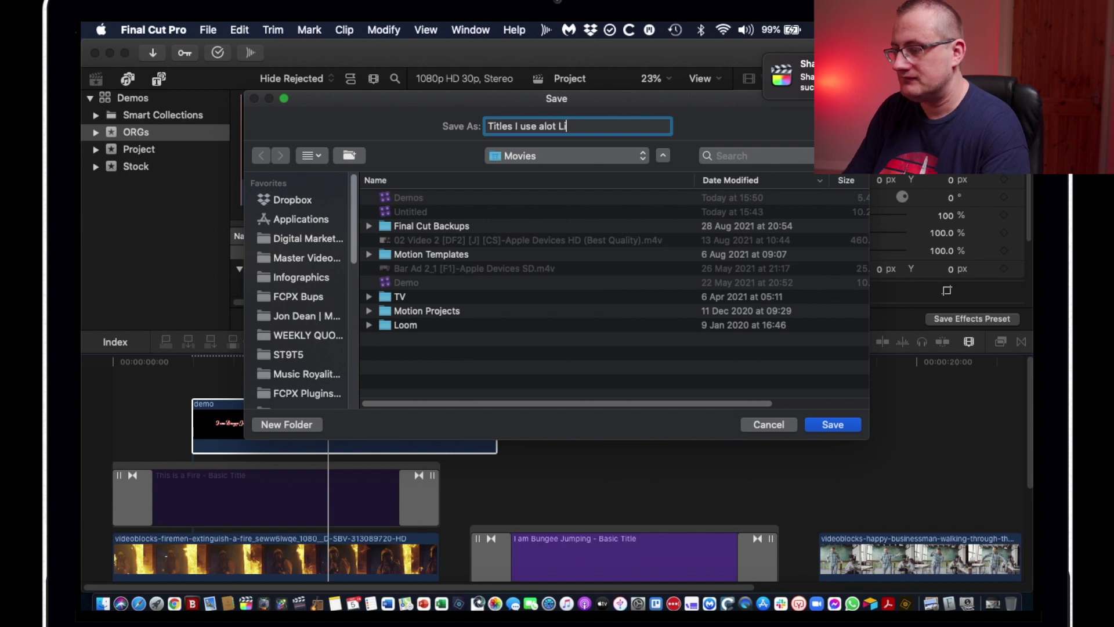
key(Return)
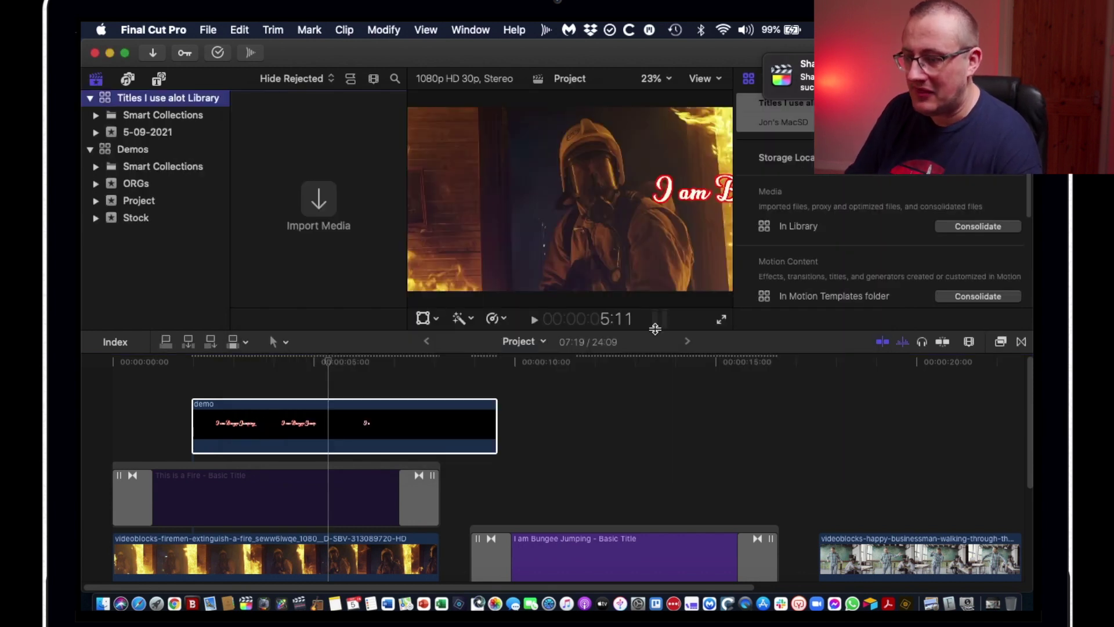
- Rename the new library's 5-09-2021 event to 'Titles'
click(130, 133)
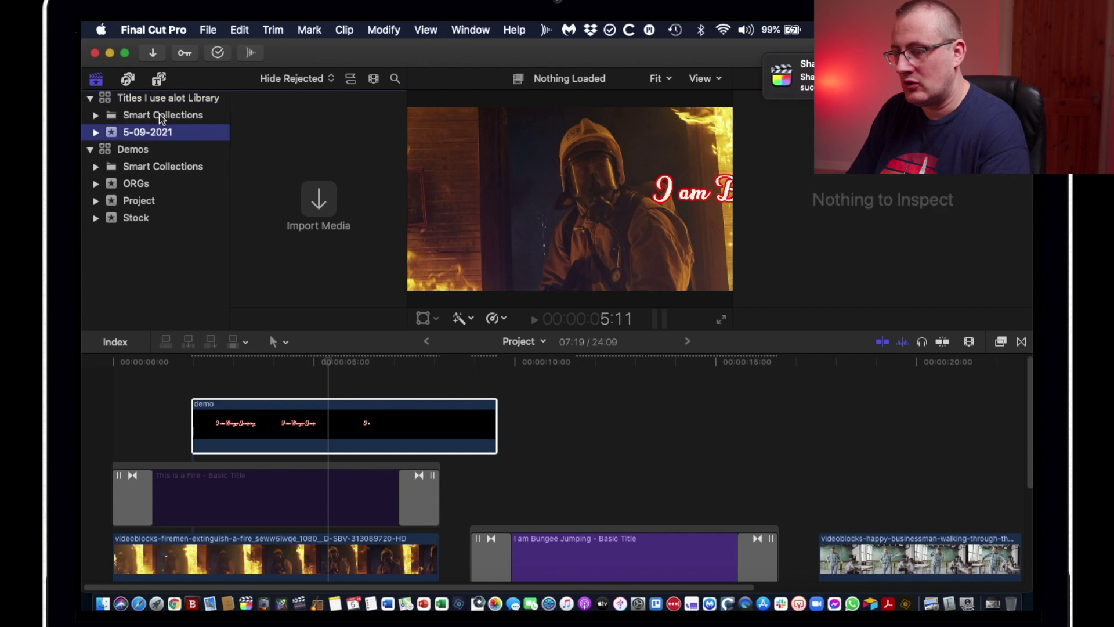
click(156, 131)
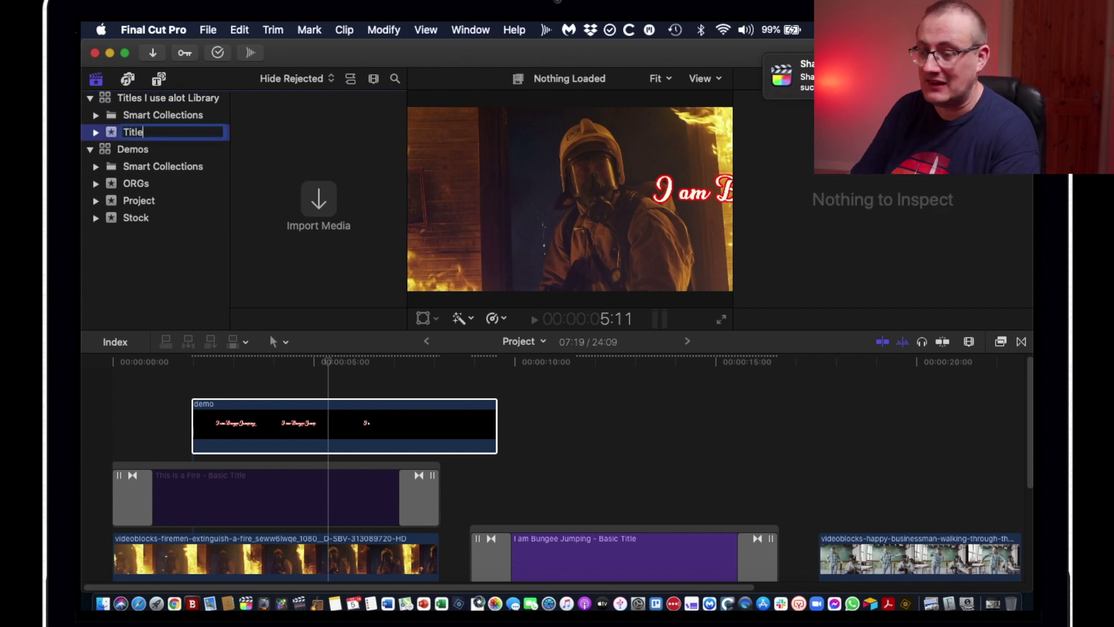
text(Titles)
key(Return)
- Reveal the demo source clip and copy it, with its media, into the Titles event
click(380, 445)
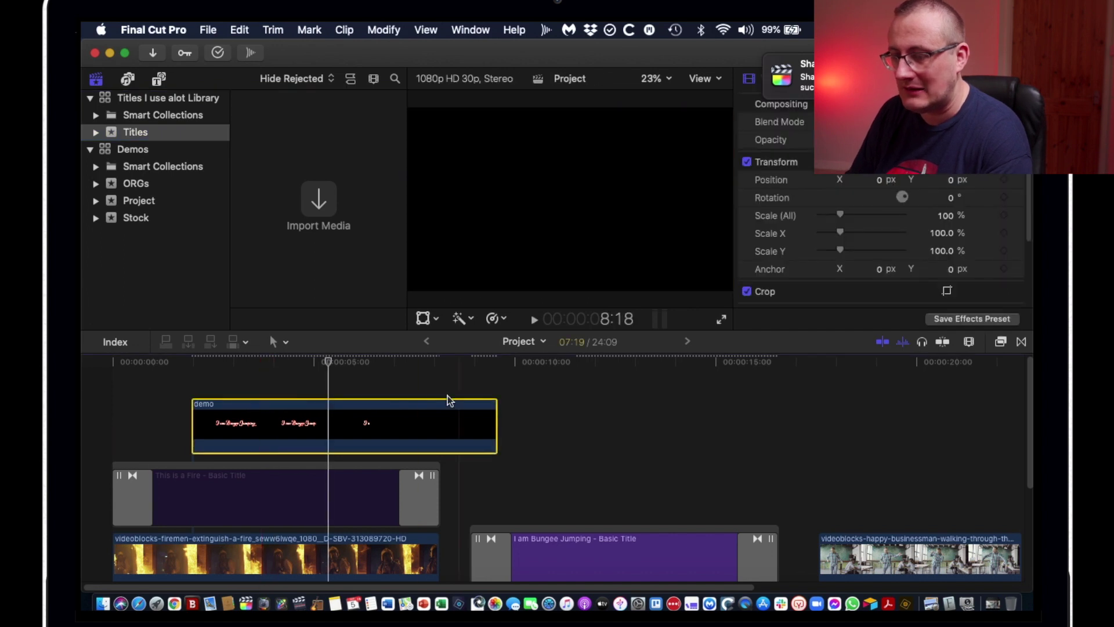
click(136, 184)
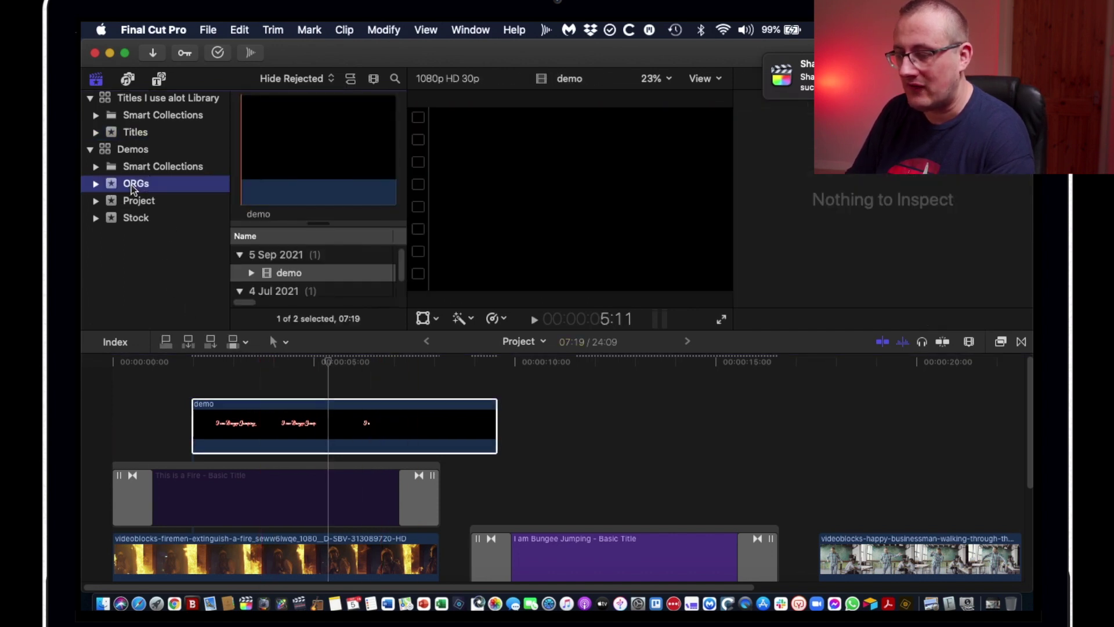
click(269, 277)
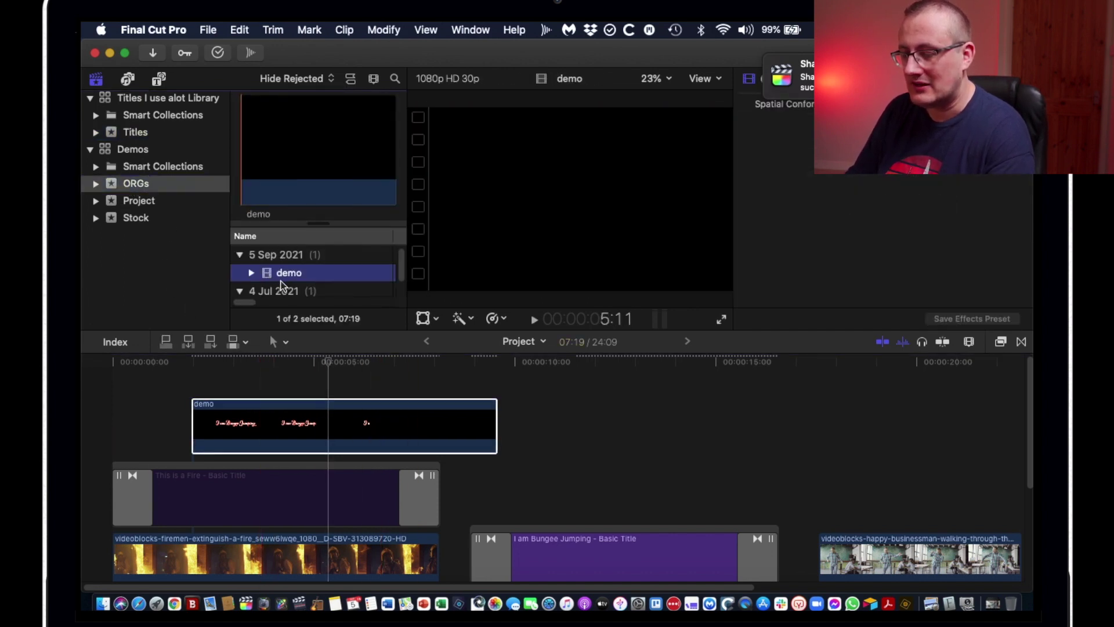
click(298, 406)
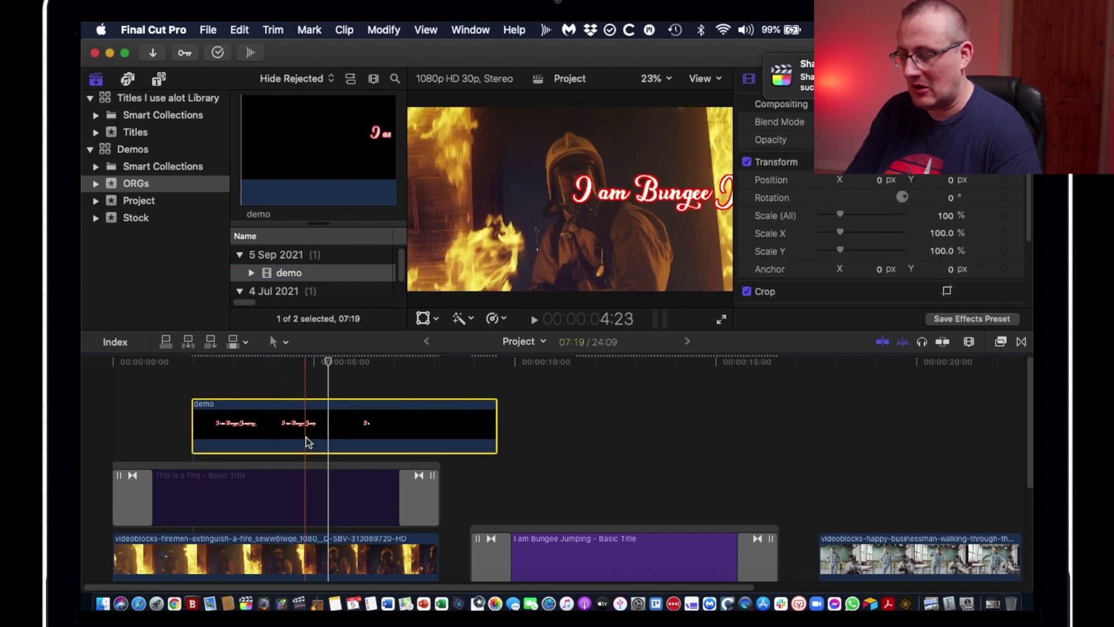
key(shift+f)
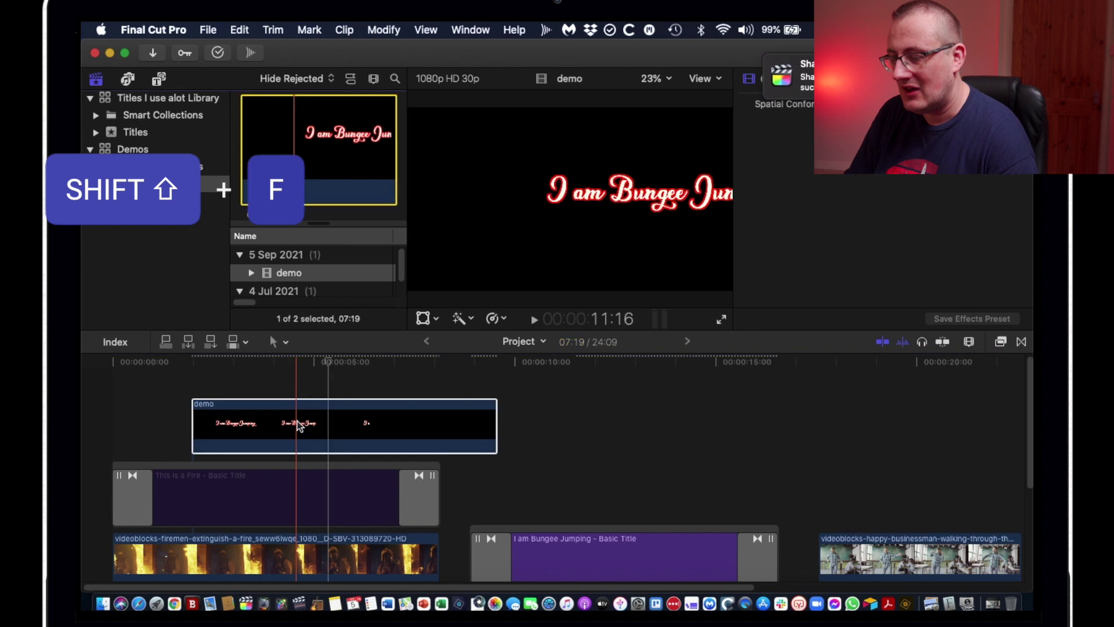
click(298, 426)
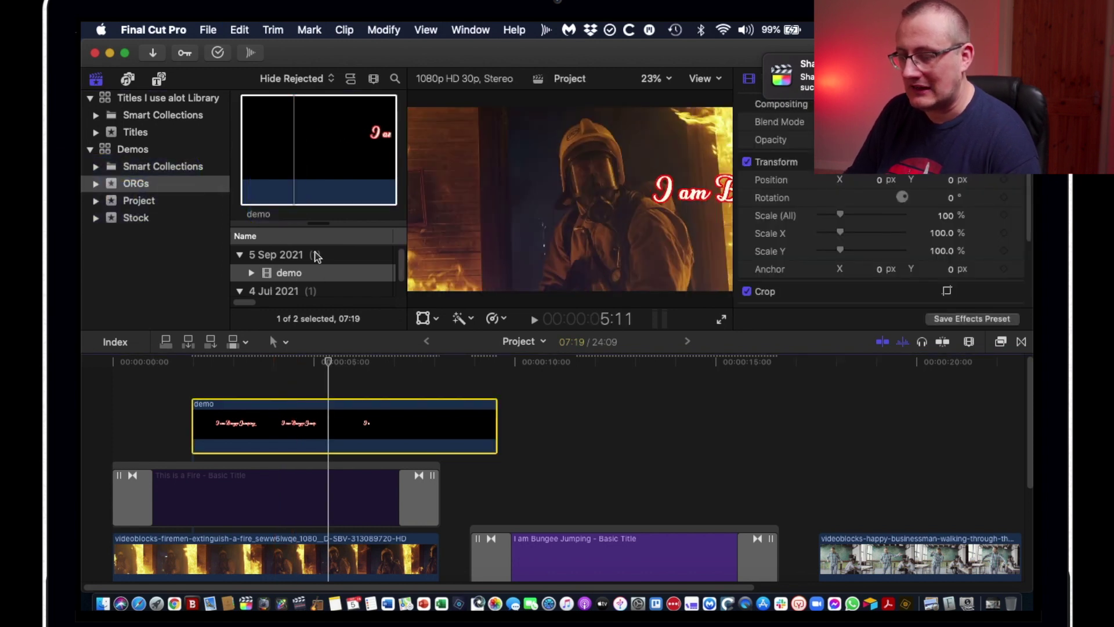
click(267, 276)
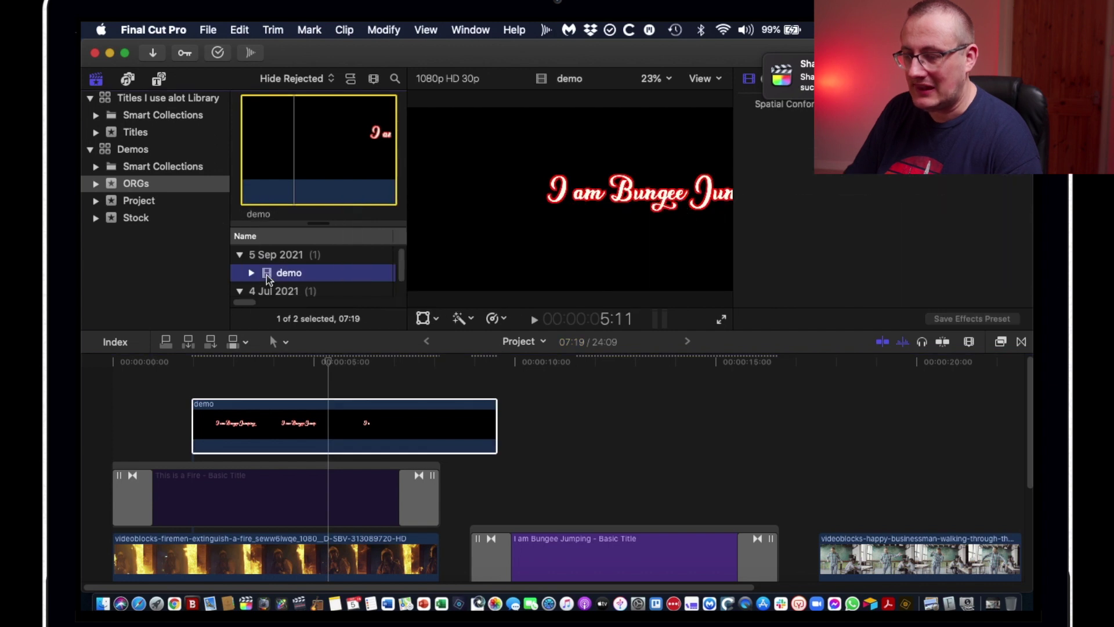
drag(267, 276, 142, 133)
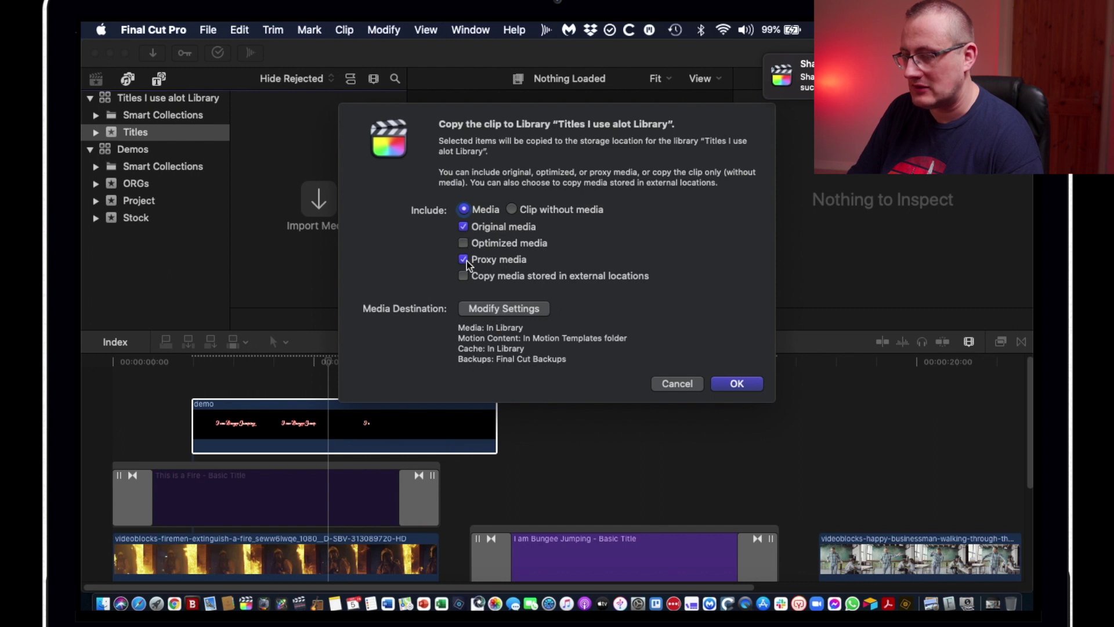
click(736, 383)
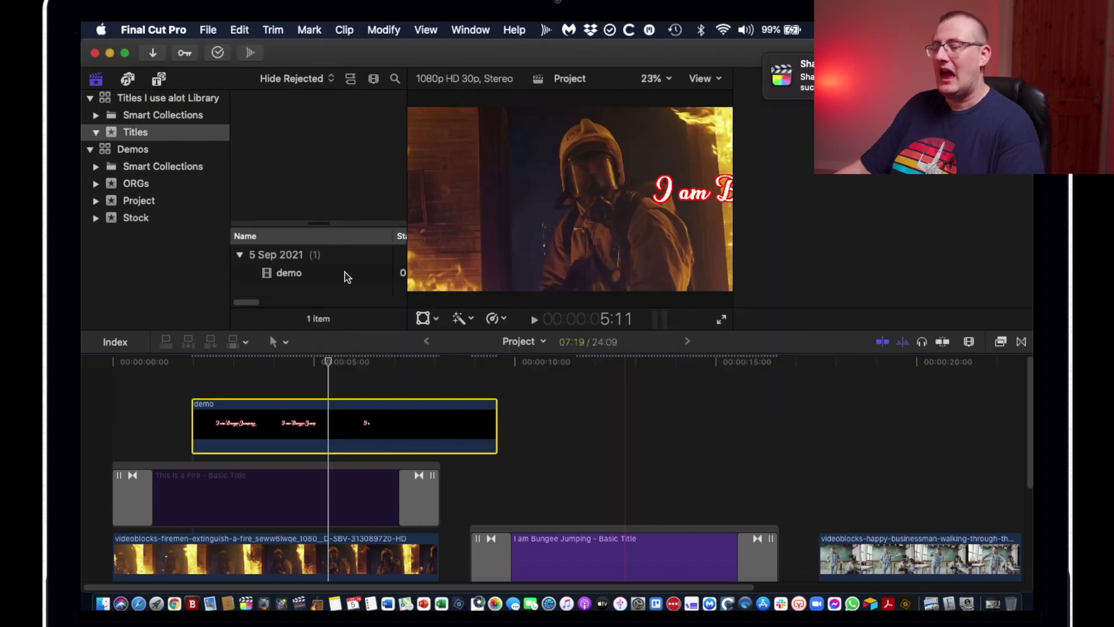
click(285, 273)
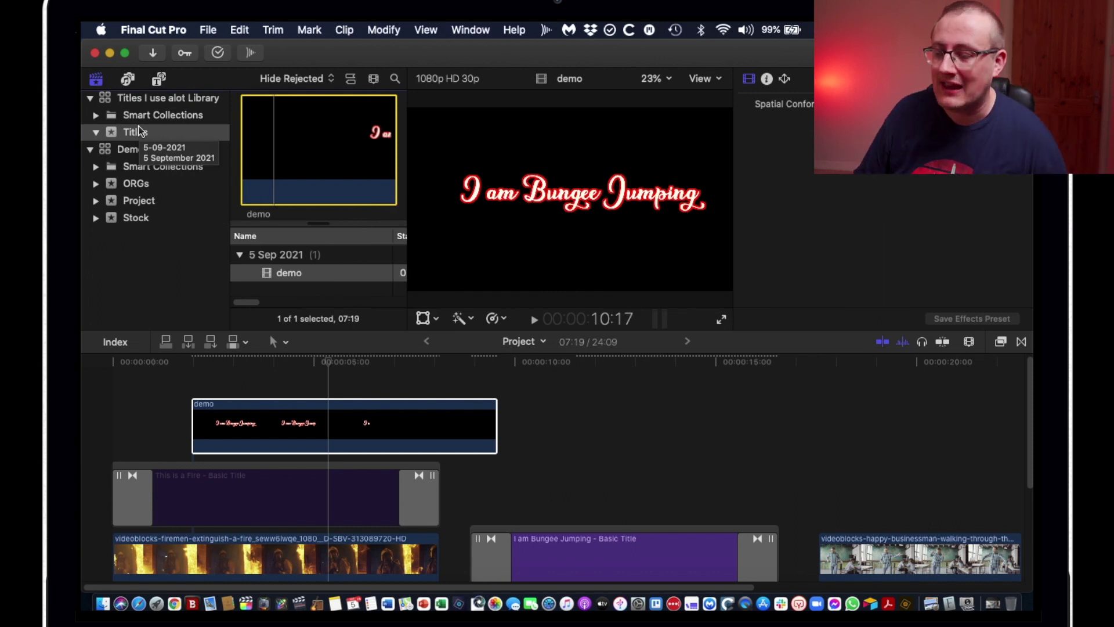
drag(282, 274, 137, 193)
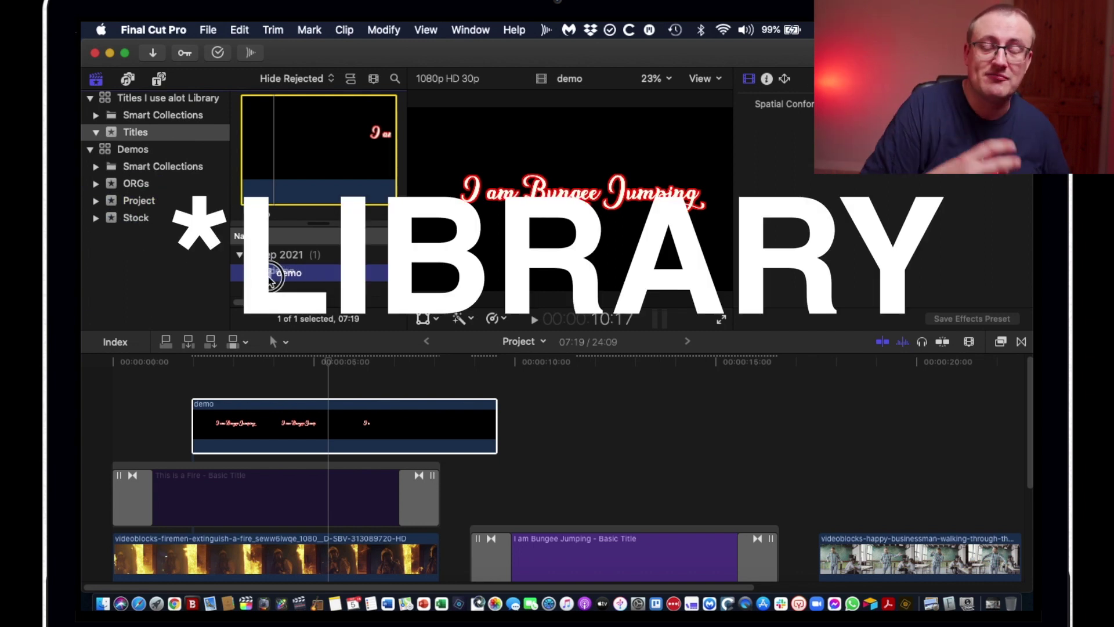